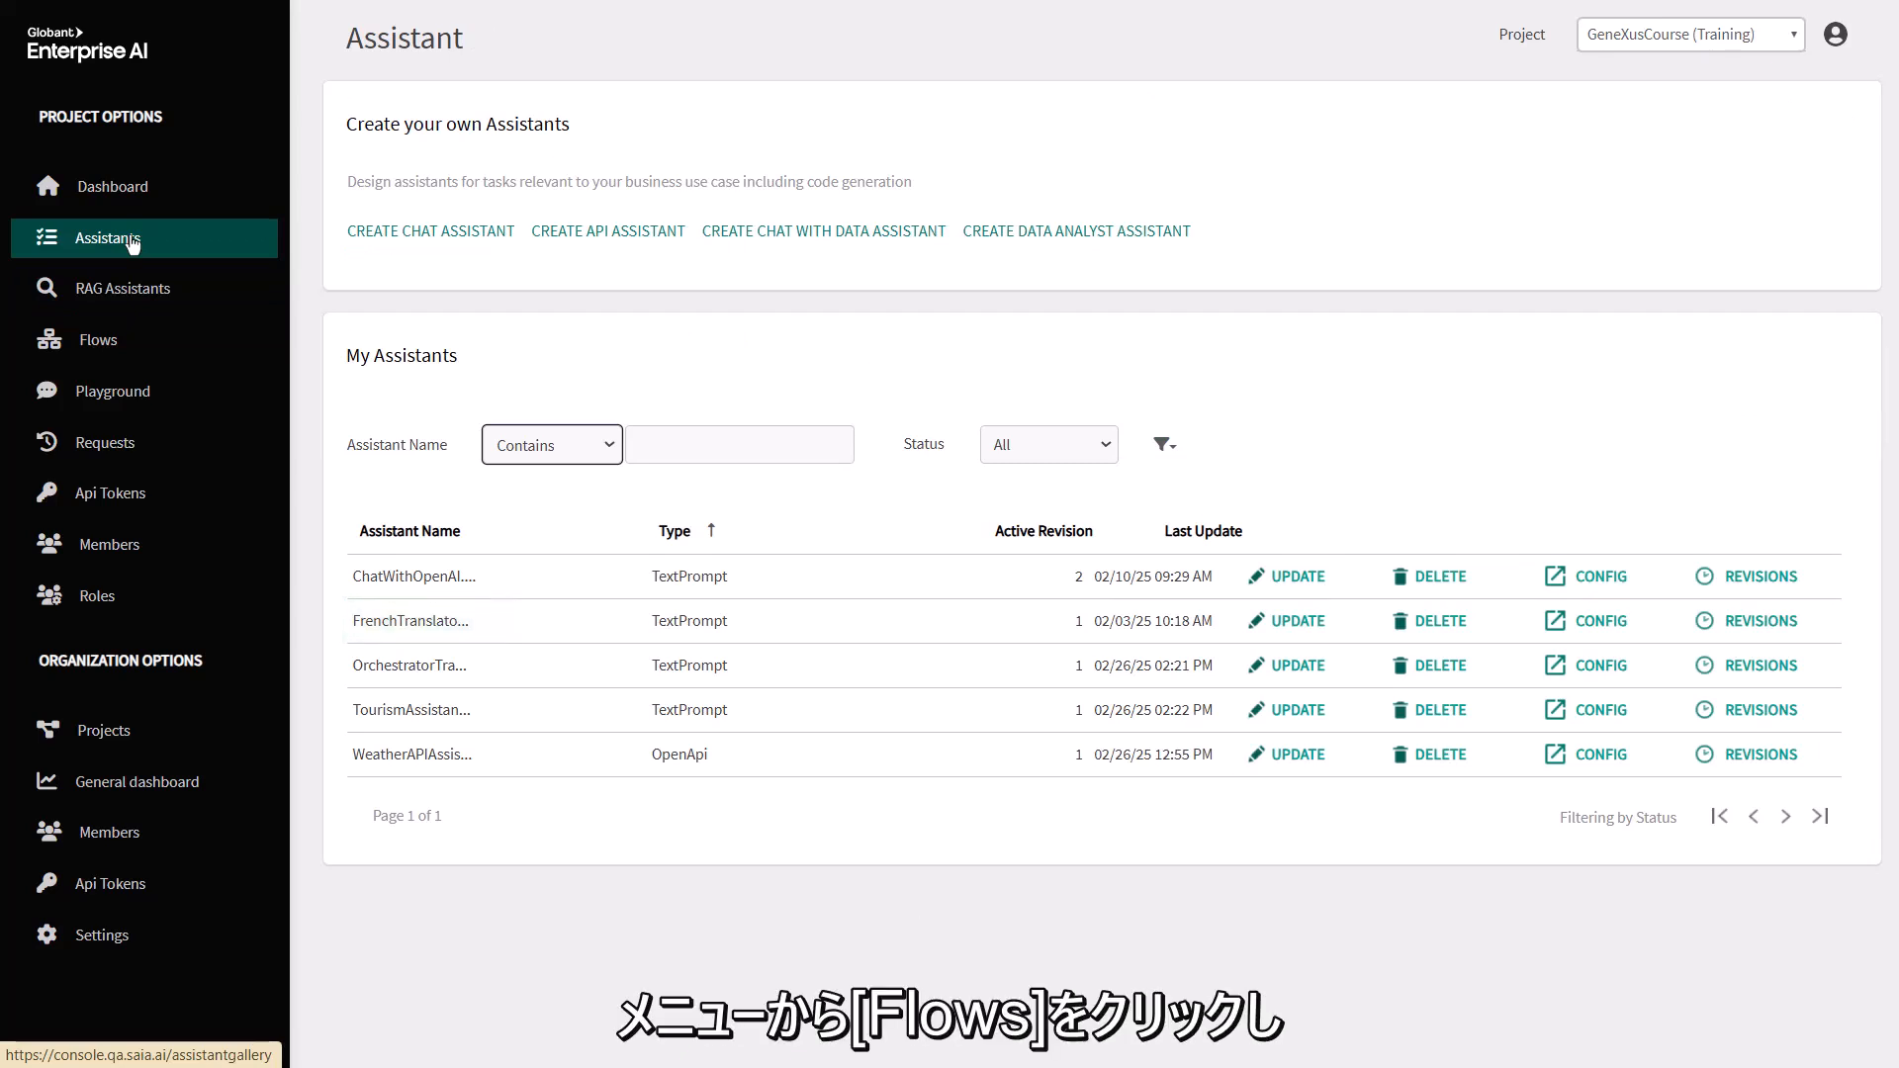
In Flows, start a new flow named FrenchTrainingDocumentation with the description "Resolves GeneXus and GEAI queries, and translates their response into French"
{"action": "left_click", "coordinate": [123, 346]}
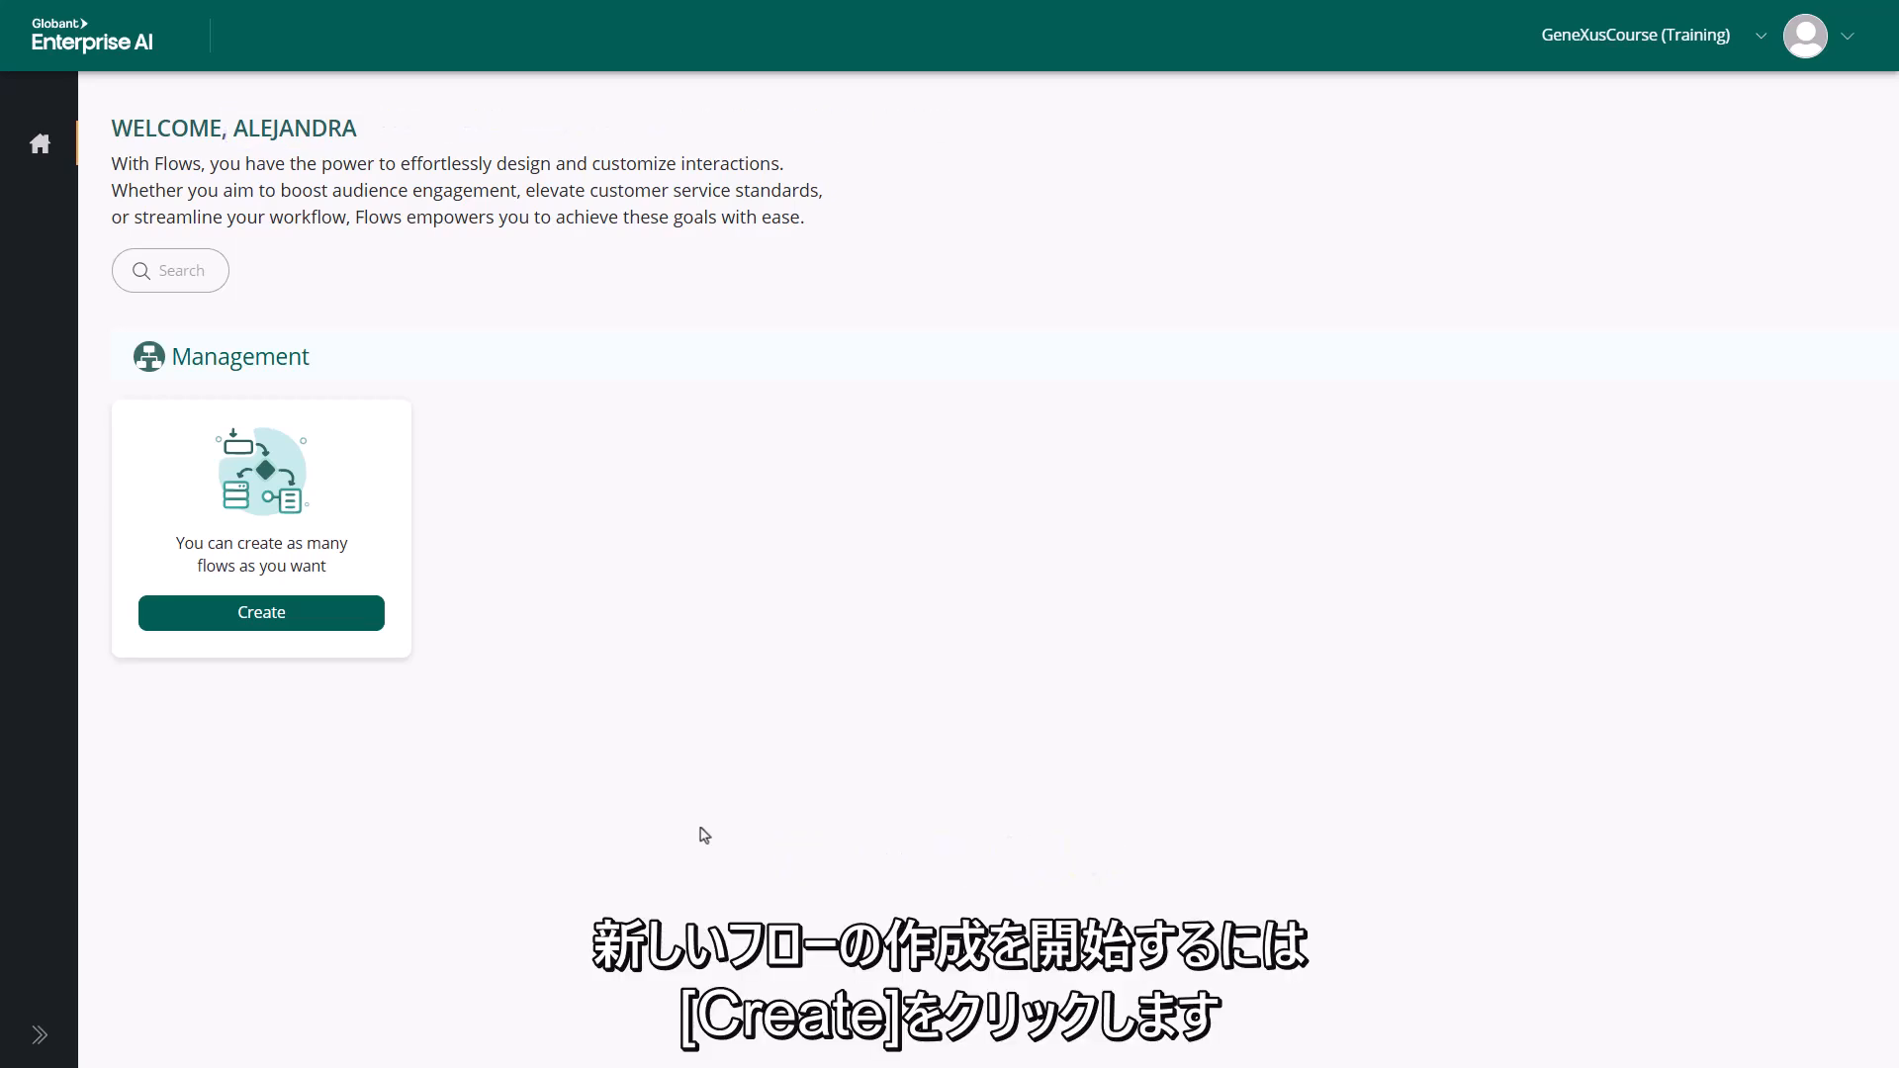
{"action": "left_click", "coordinate": [244, 615]}
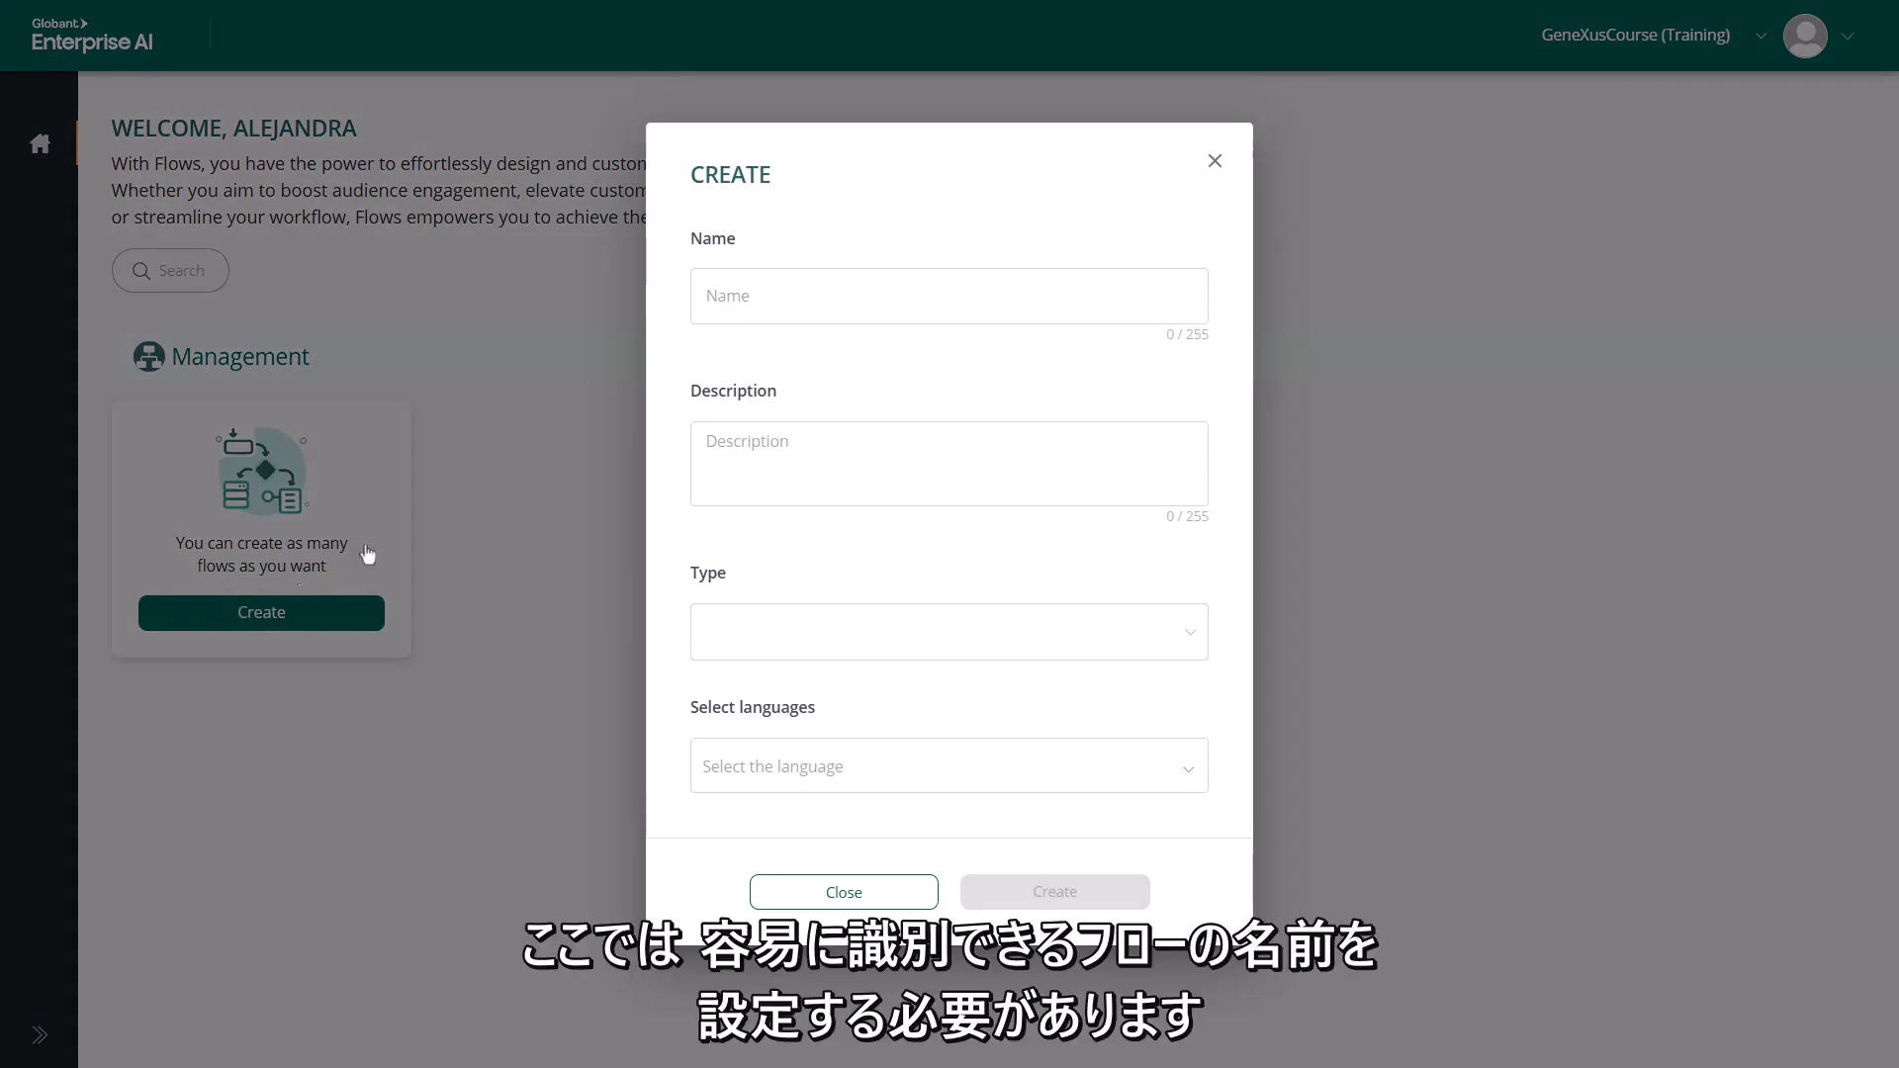
{"action": "left_click", "coordinate": [861, 294]}
{"action": "type", "text": "FrenchTraining"}
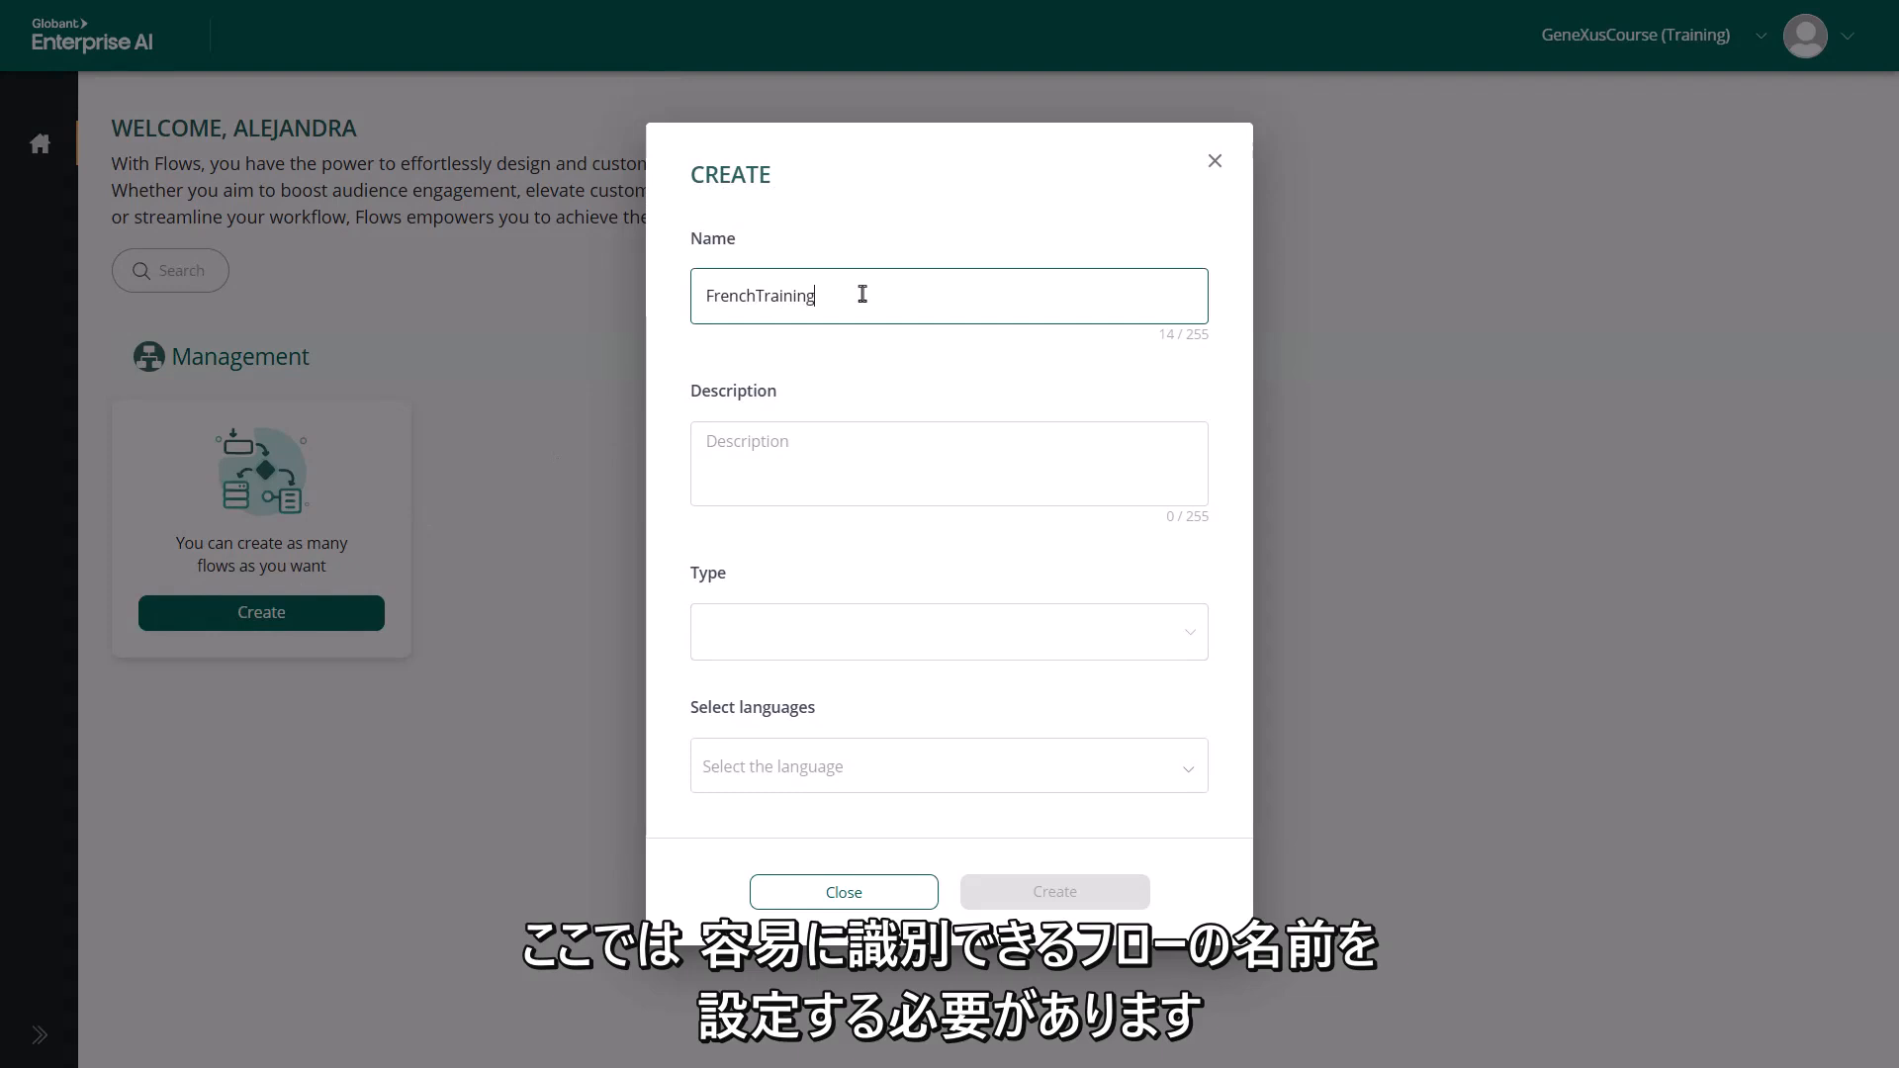
{"action": "type", "text": "Documentation"}
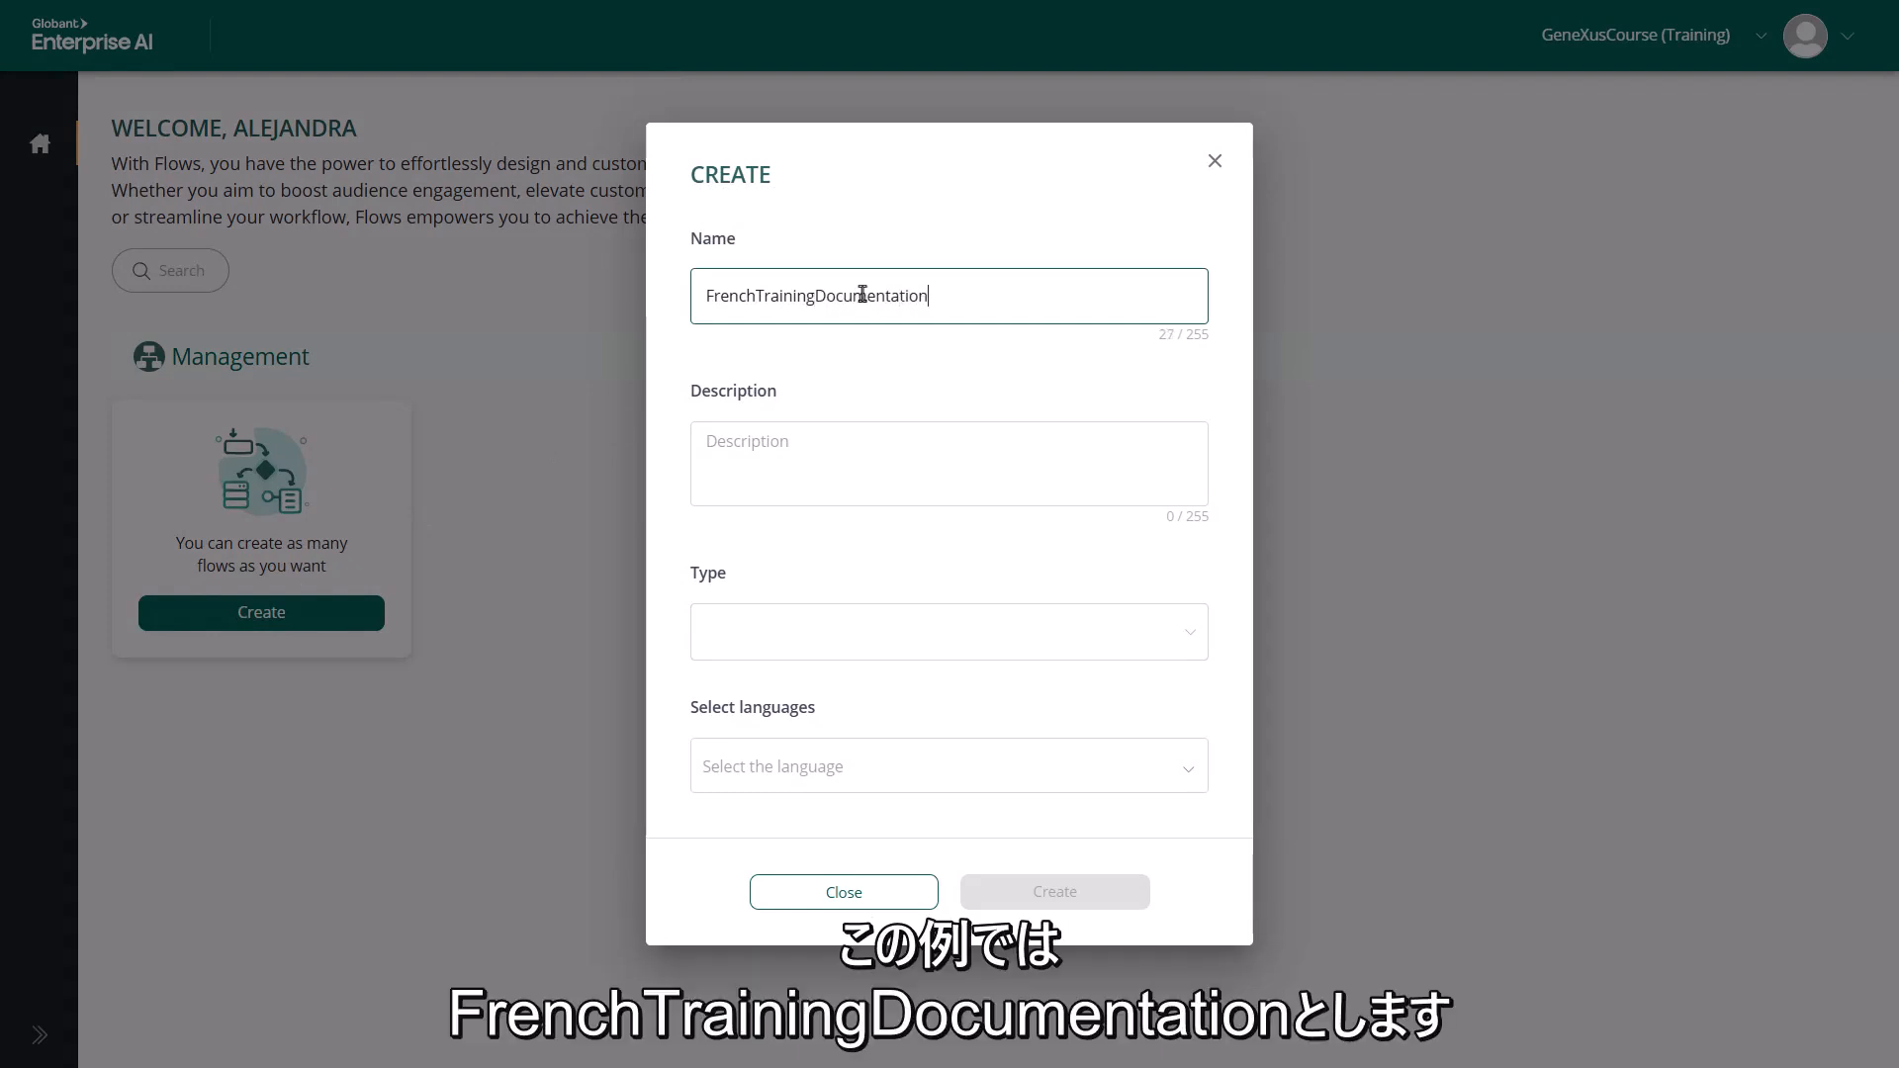
{"action": "key", "text": "Tab"}
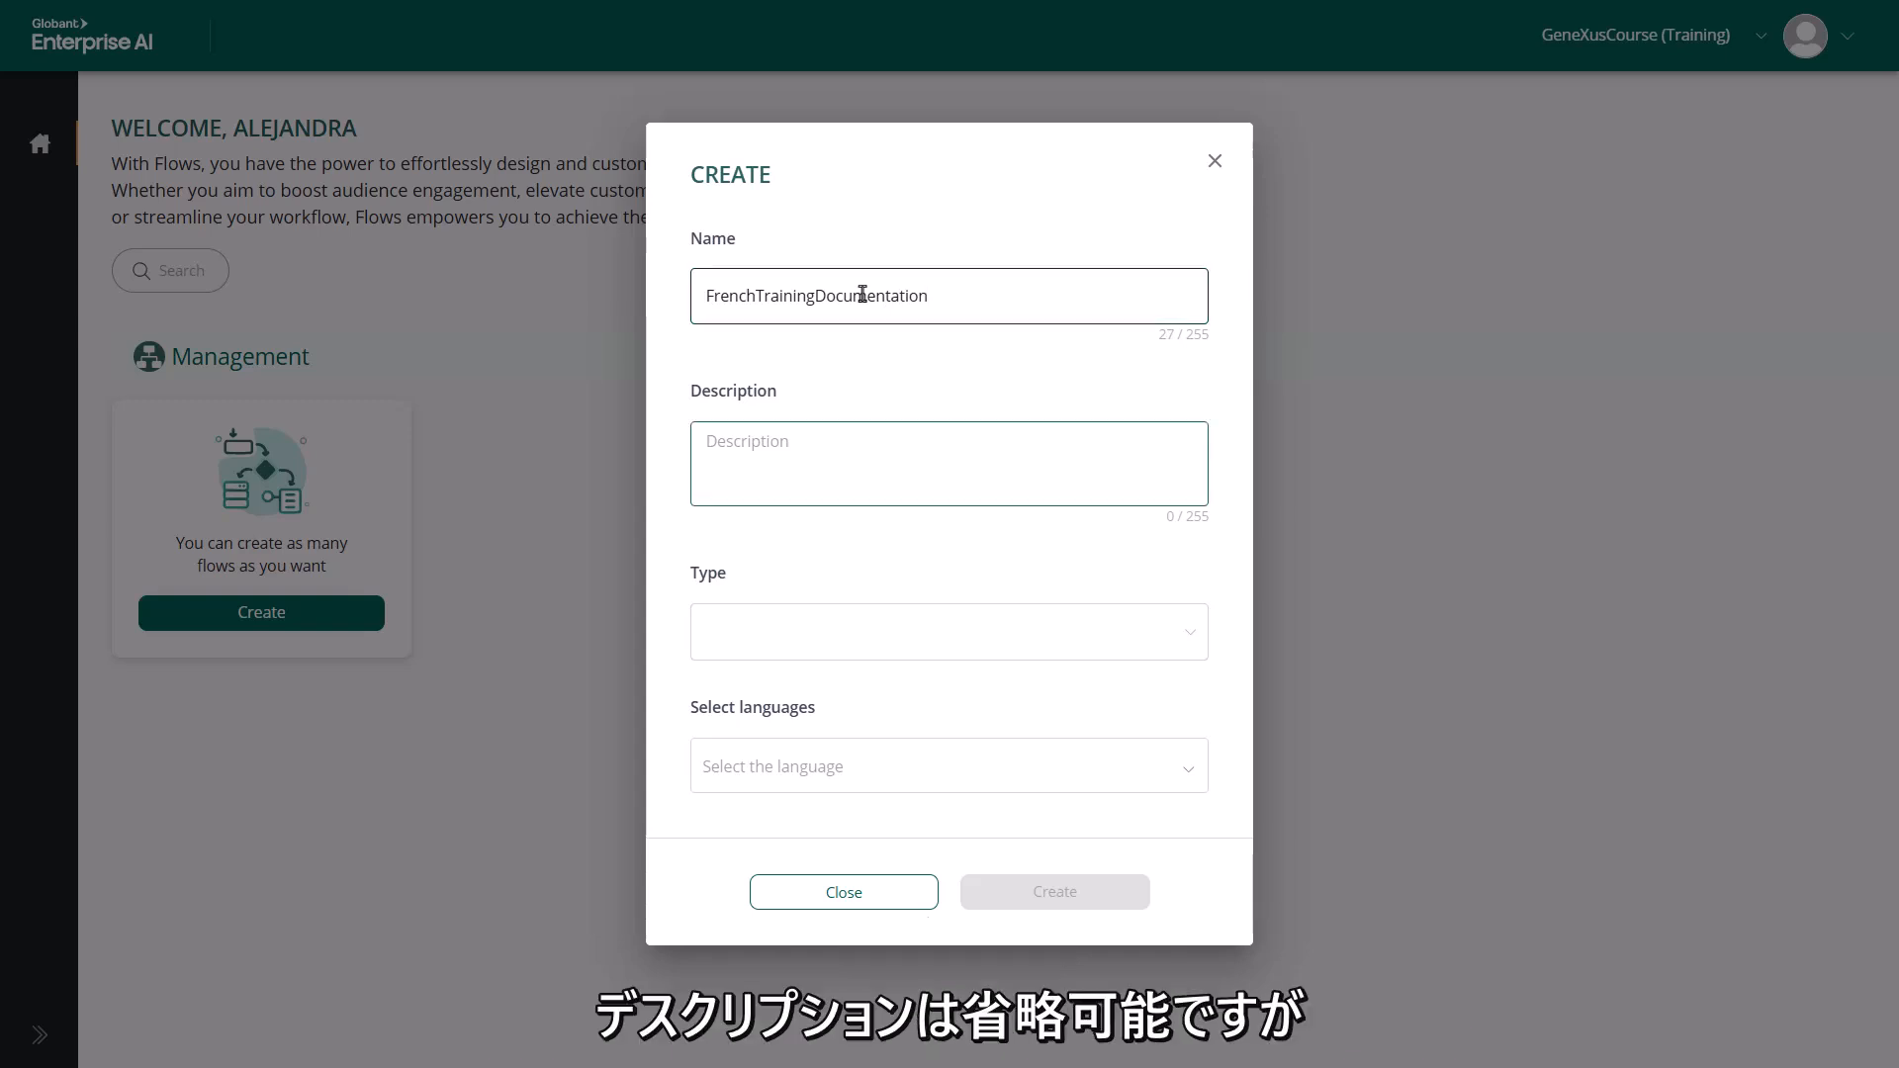
{"action": "type", "text": "Resolves GeneXus and GEAI queries, and translates their response into French"}
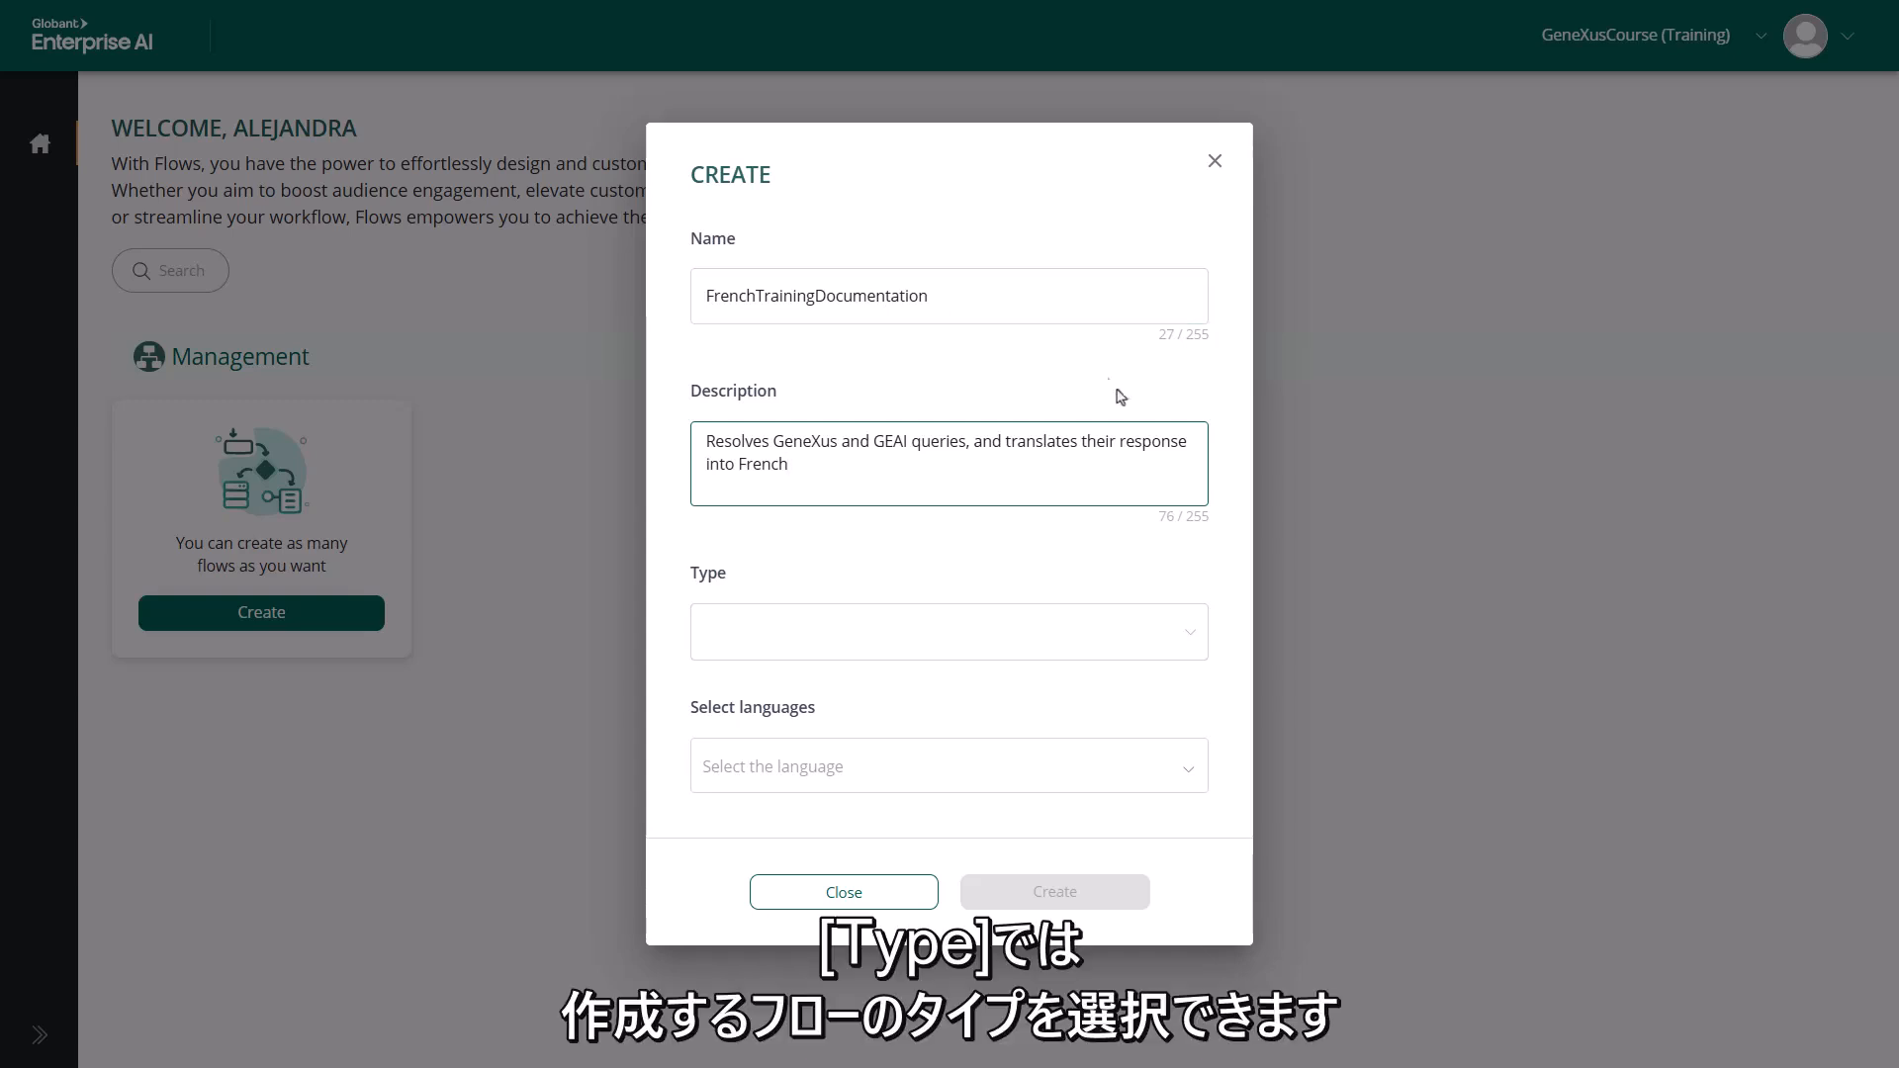
Set the flow type to Assistant Flow, choose English as its language, and create the flow
{"action": "left_click", "coordinate": [1192, 633]}
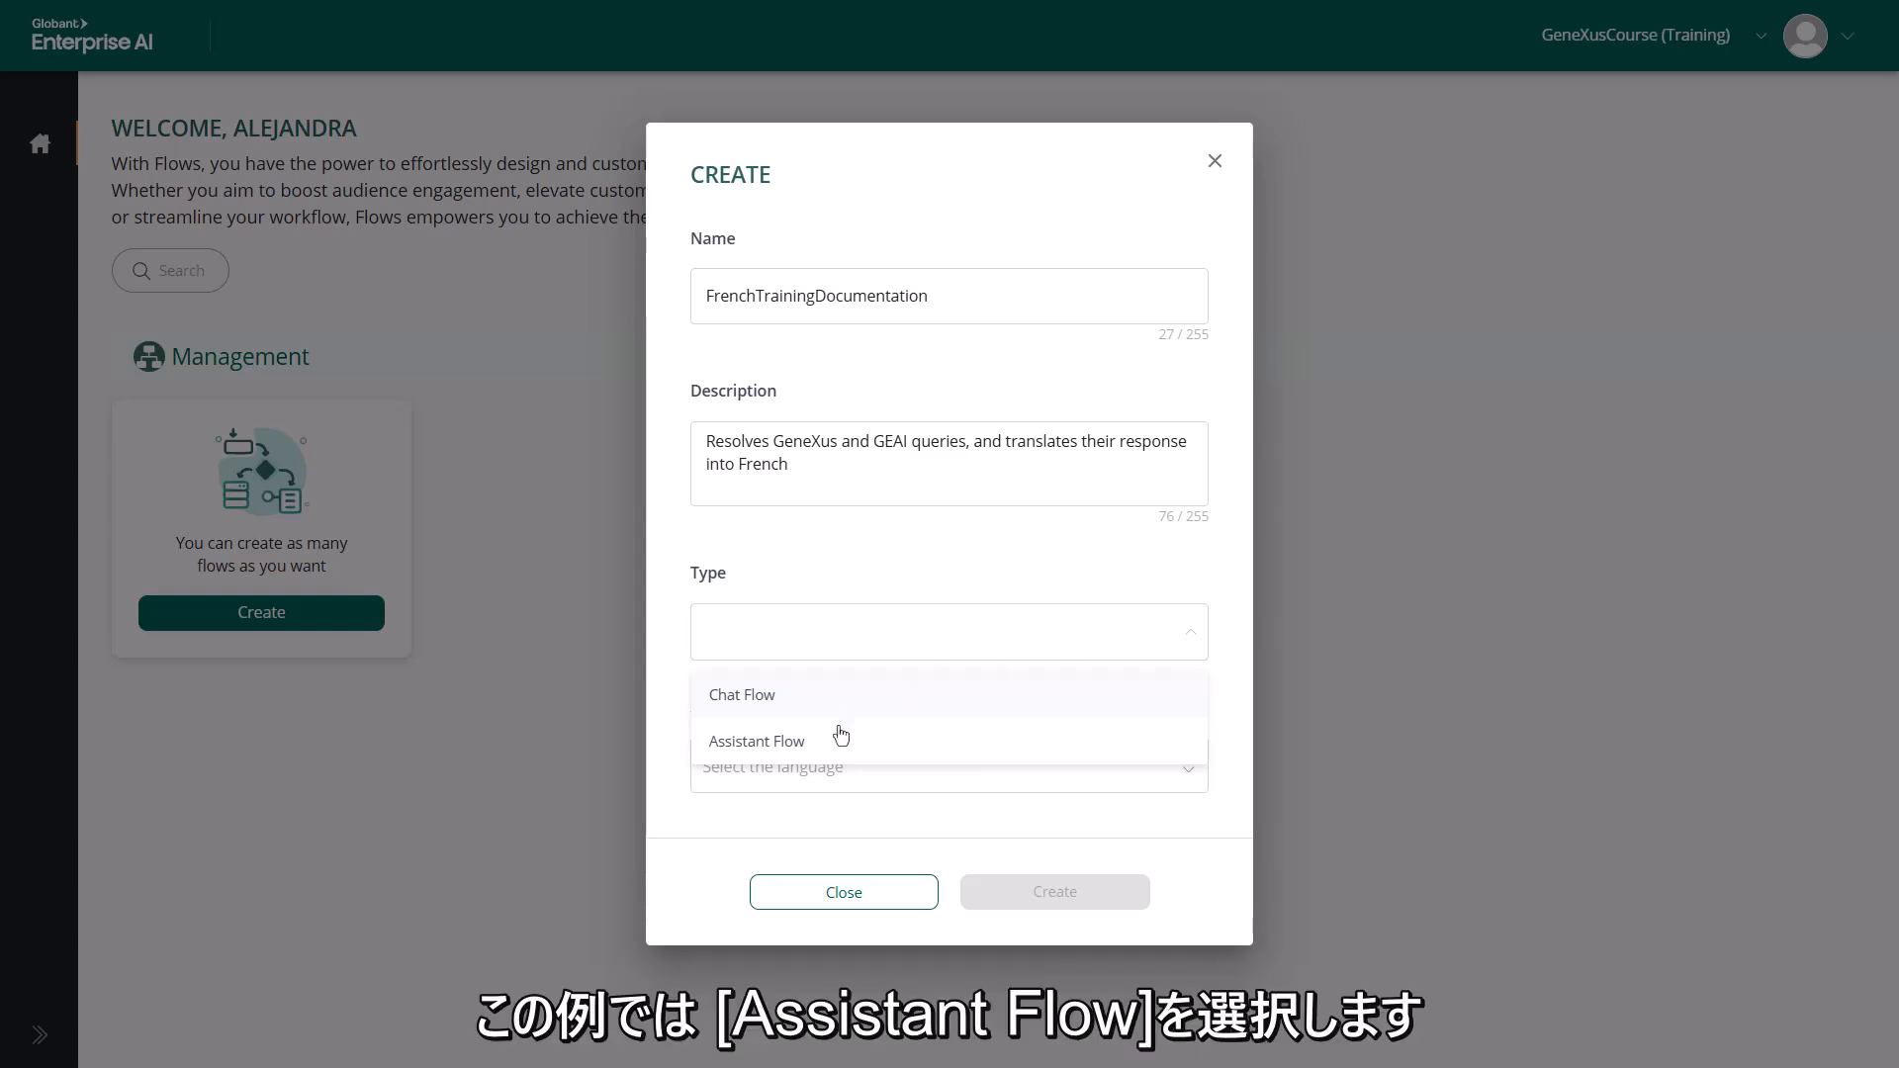
{"action": "left_click", "coordinate": [810, 749]}
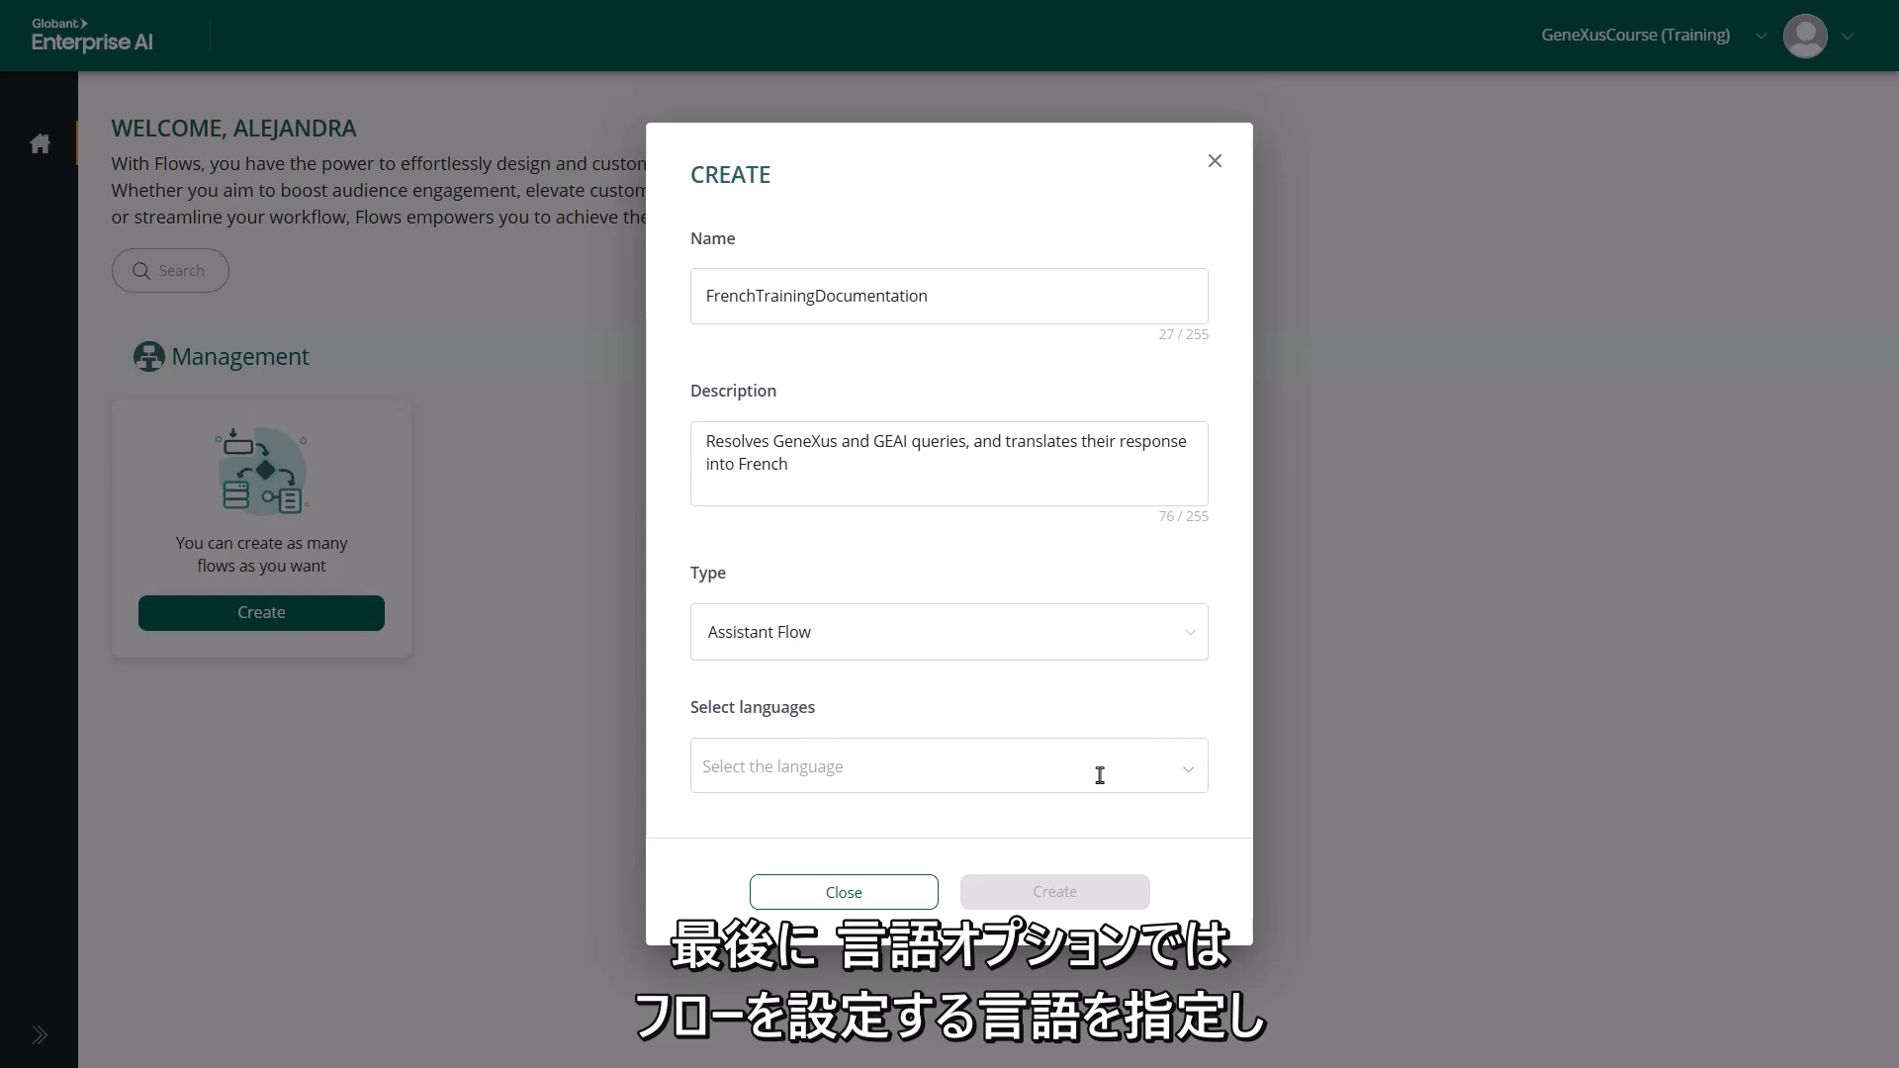
{"action": "left_click", "coordinate": [1194, 770]}
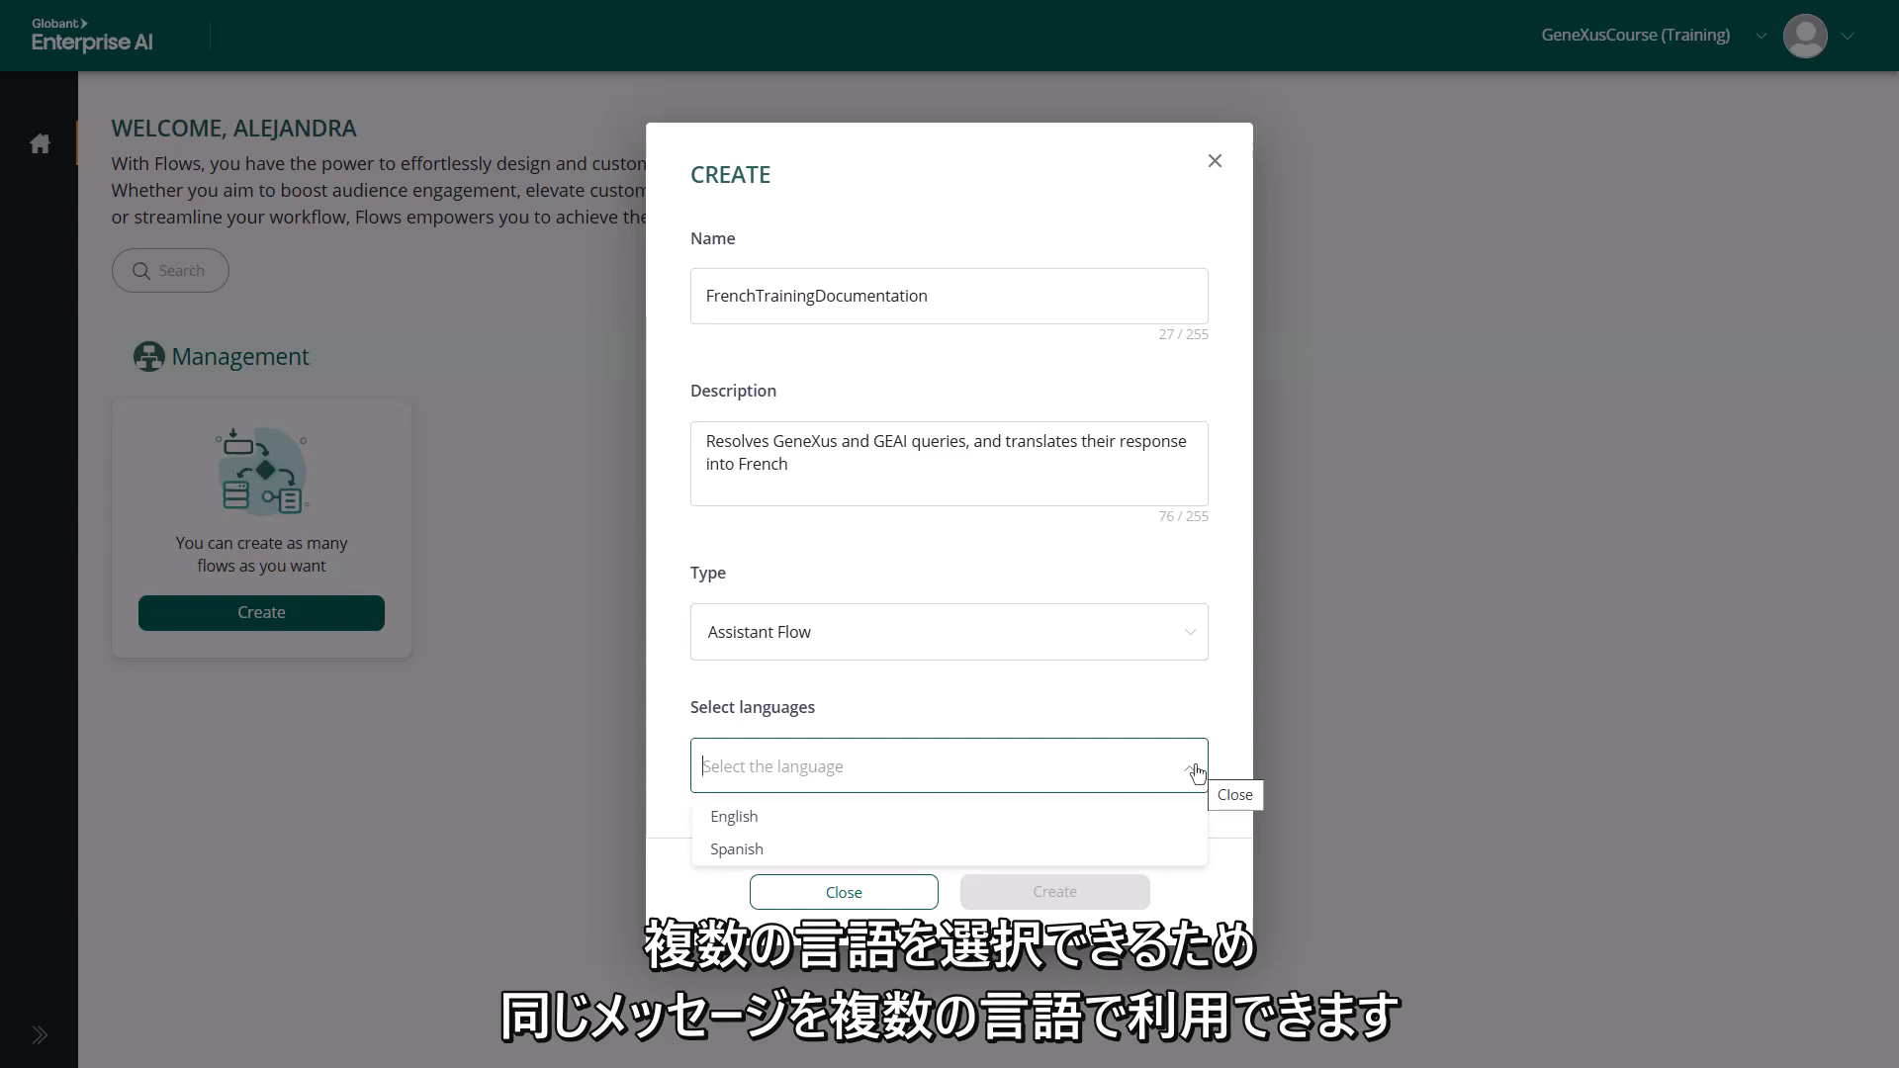
{"action": "left_click", "coordinate": [891, 821]}
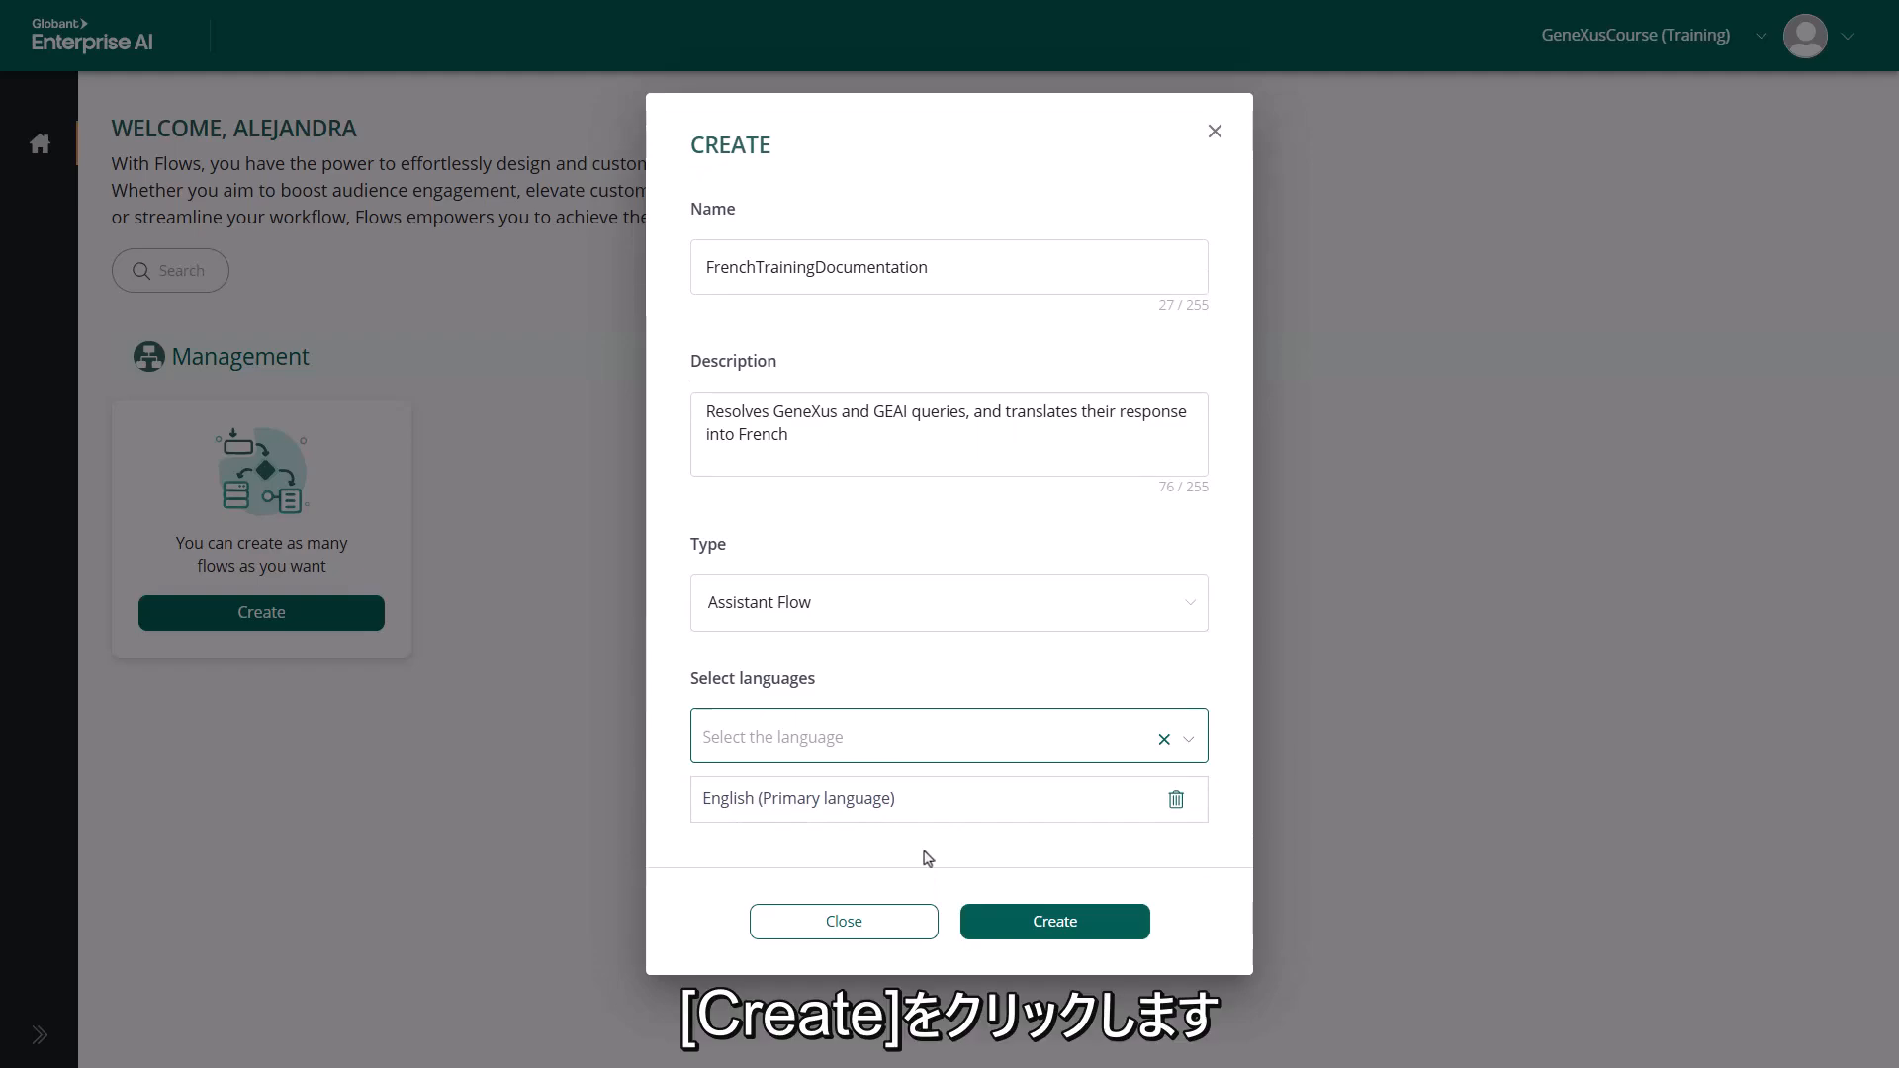
{"action": "left_click", "coordinate": [1023, 923]}
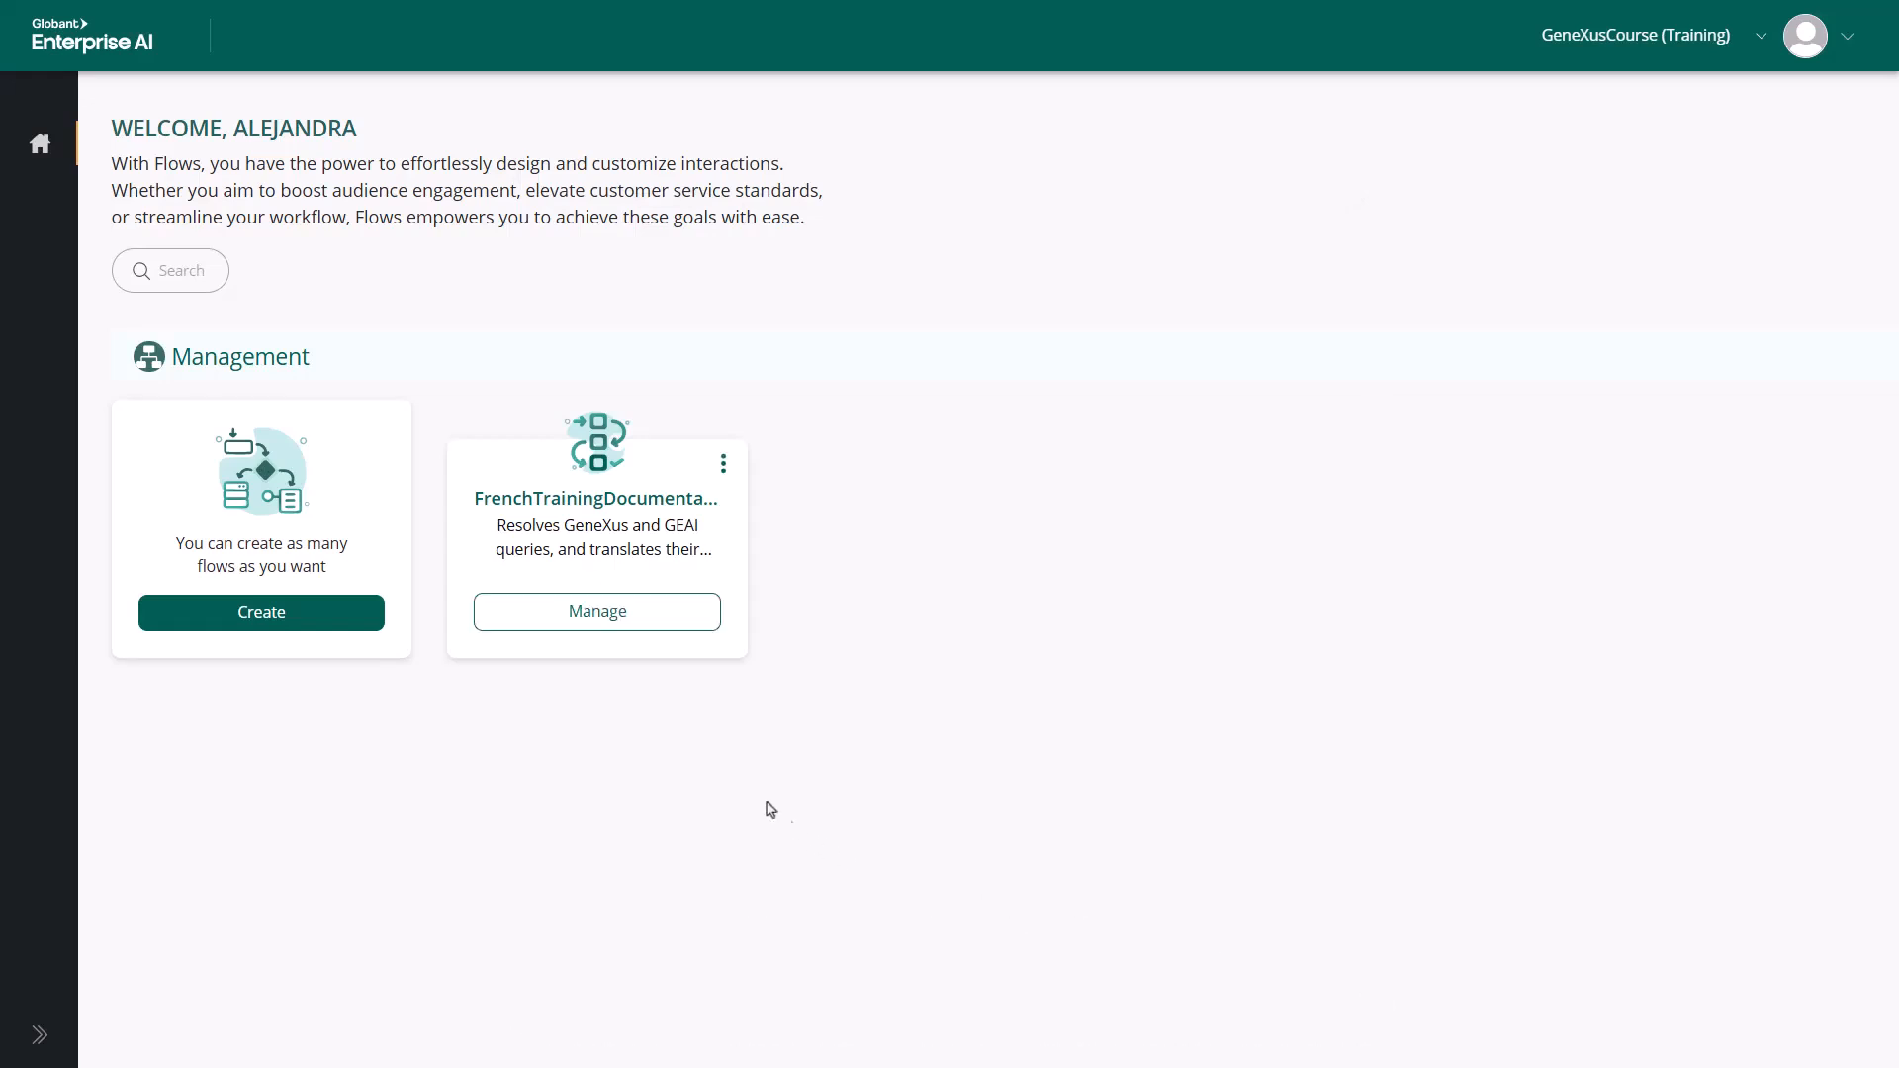
Open the FrenchTrainingDocumentation flow for management and view the options available for its Start flow
{"action": "left_click", "coordinate": [644, 613]}
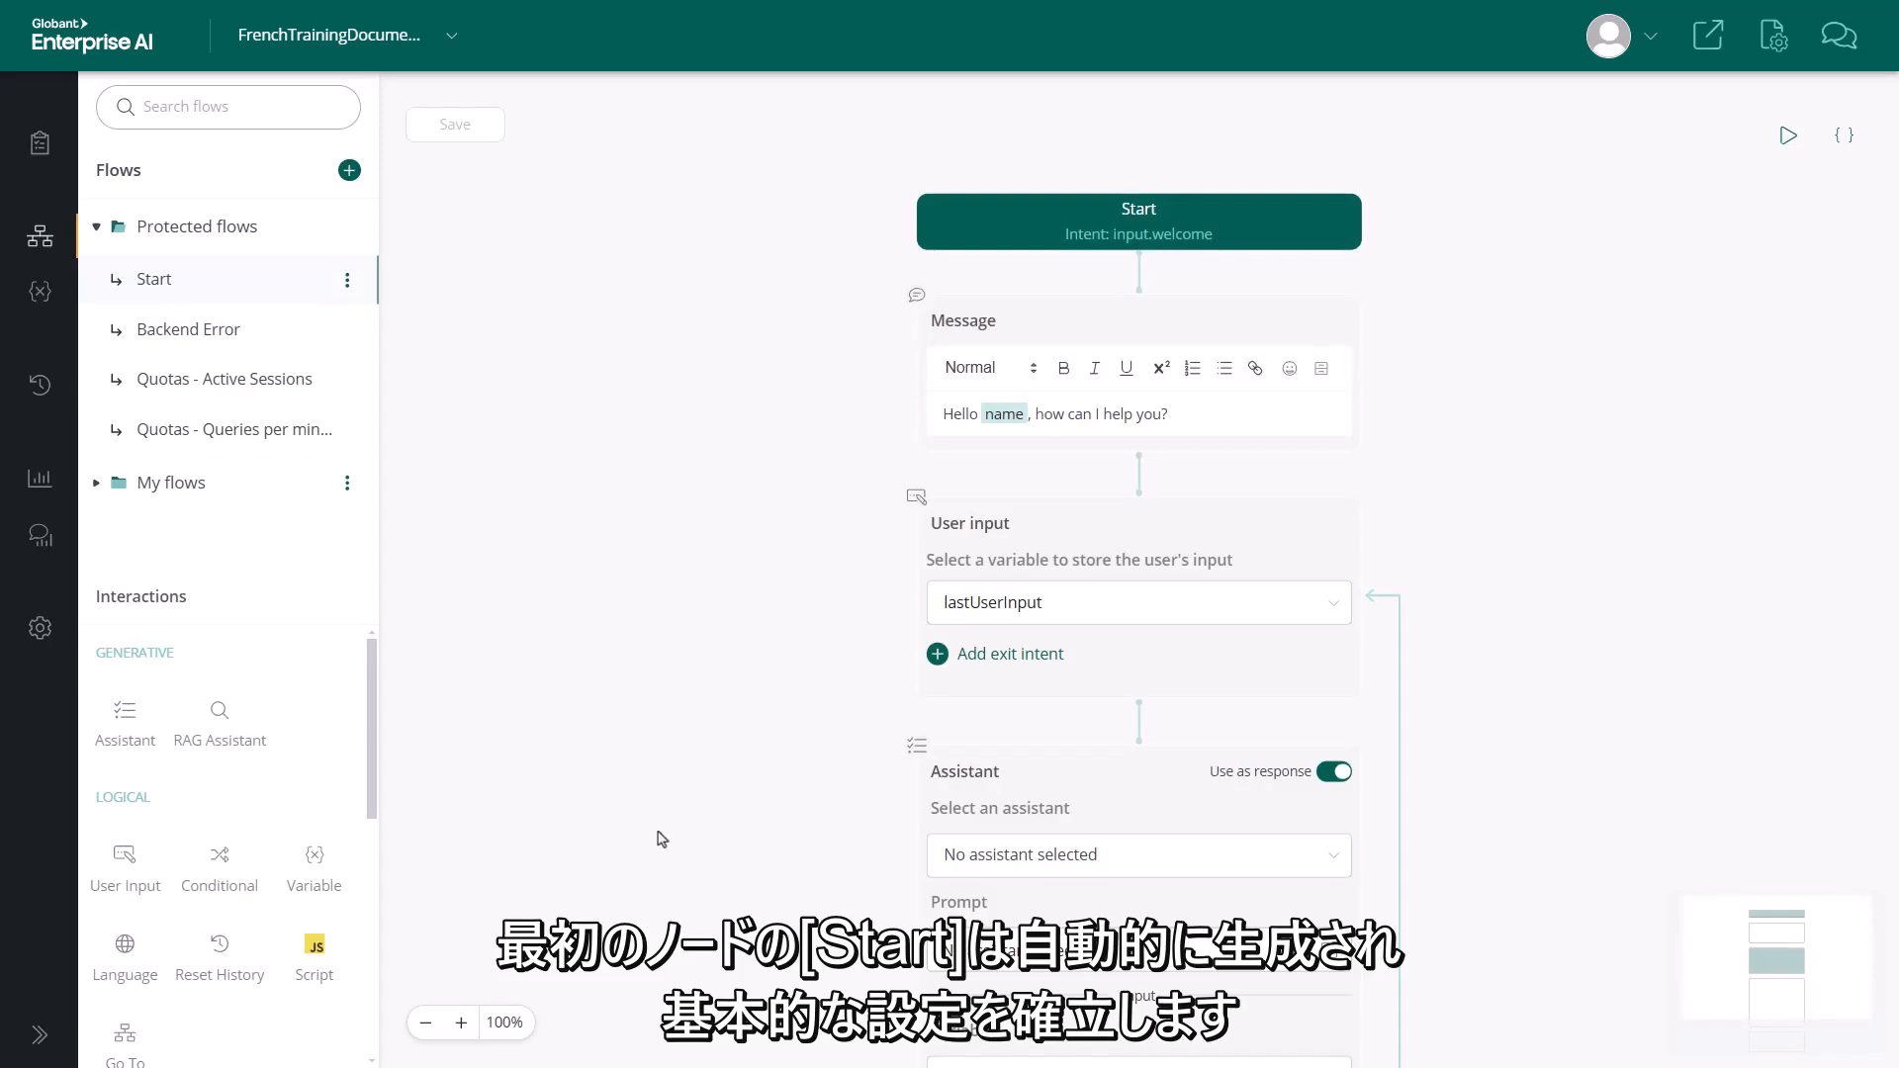
{"action": "left_click_drag", "start_coordinate": [1454, 538], "coordinate": [1310, 454]}
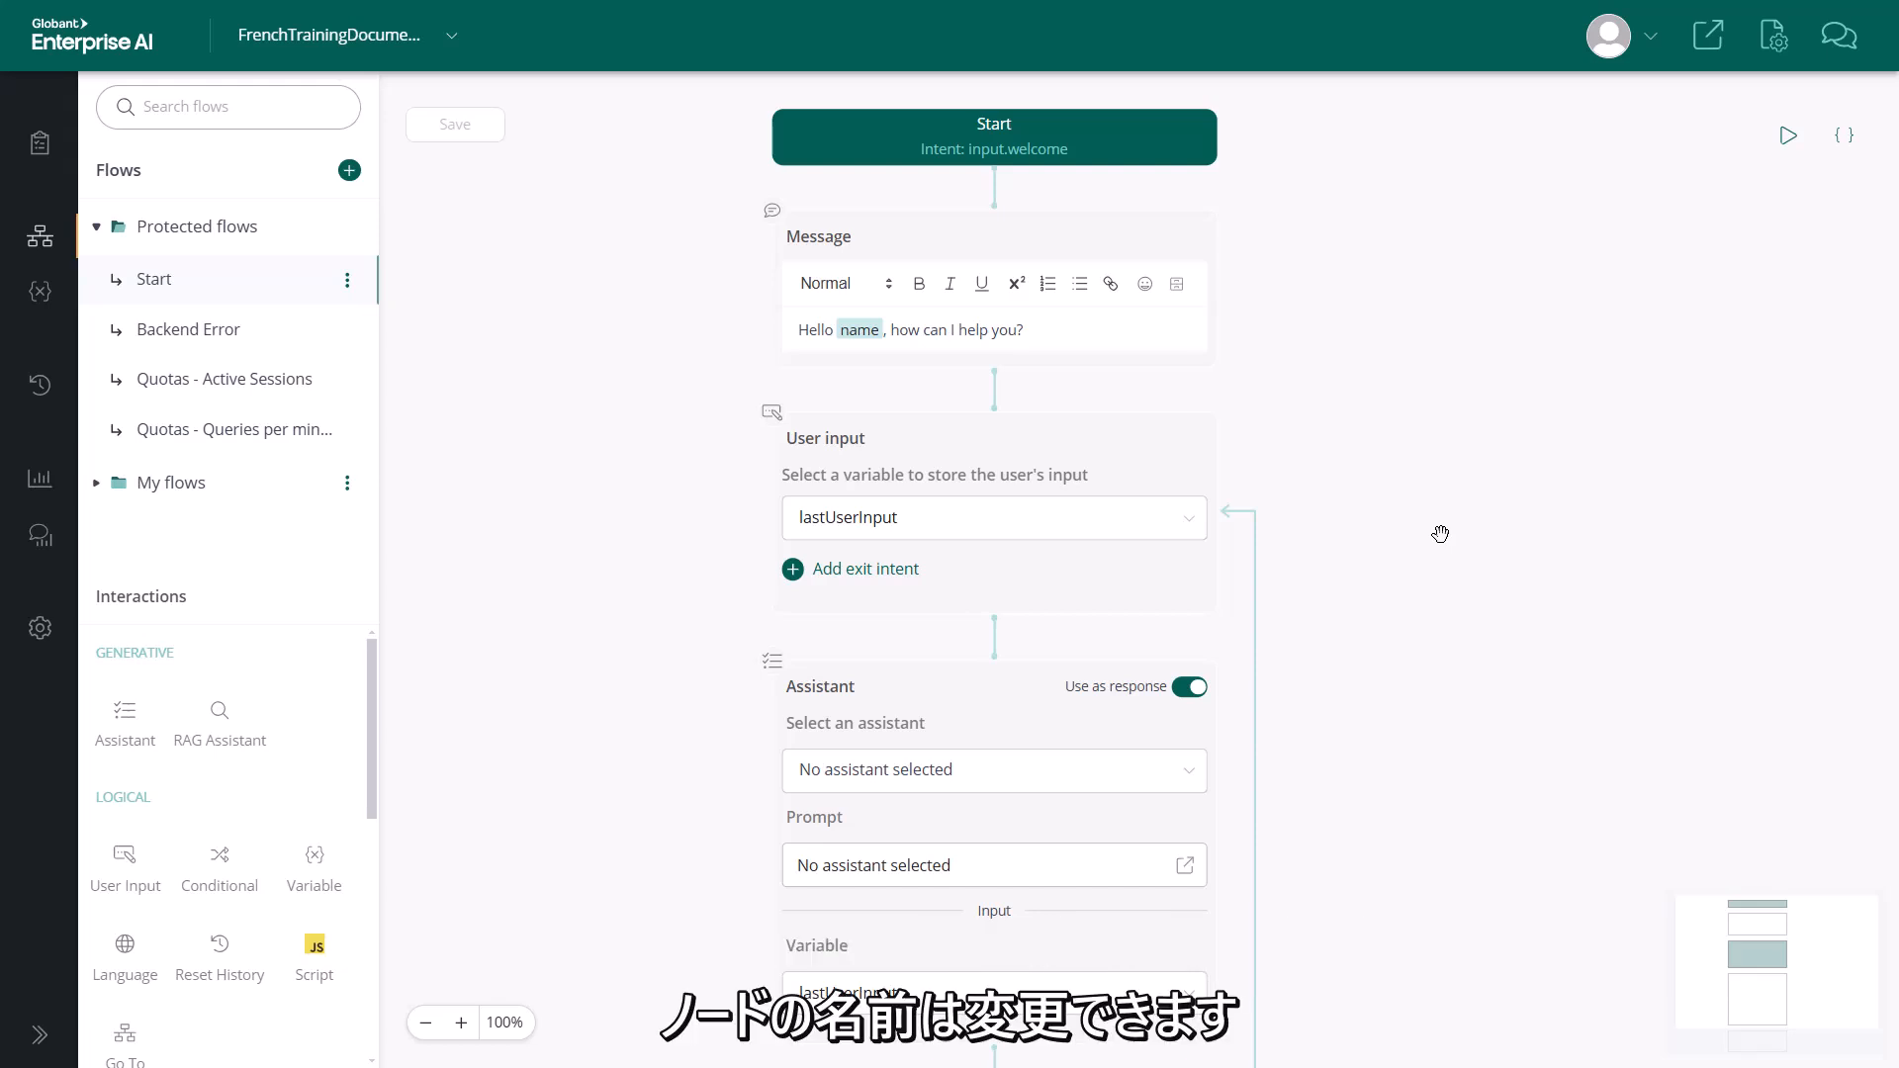
{"action": "left_click", "coordinate": [347, 285]}
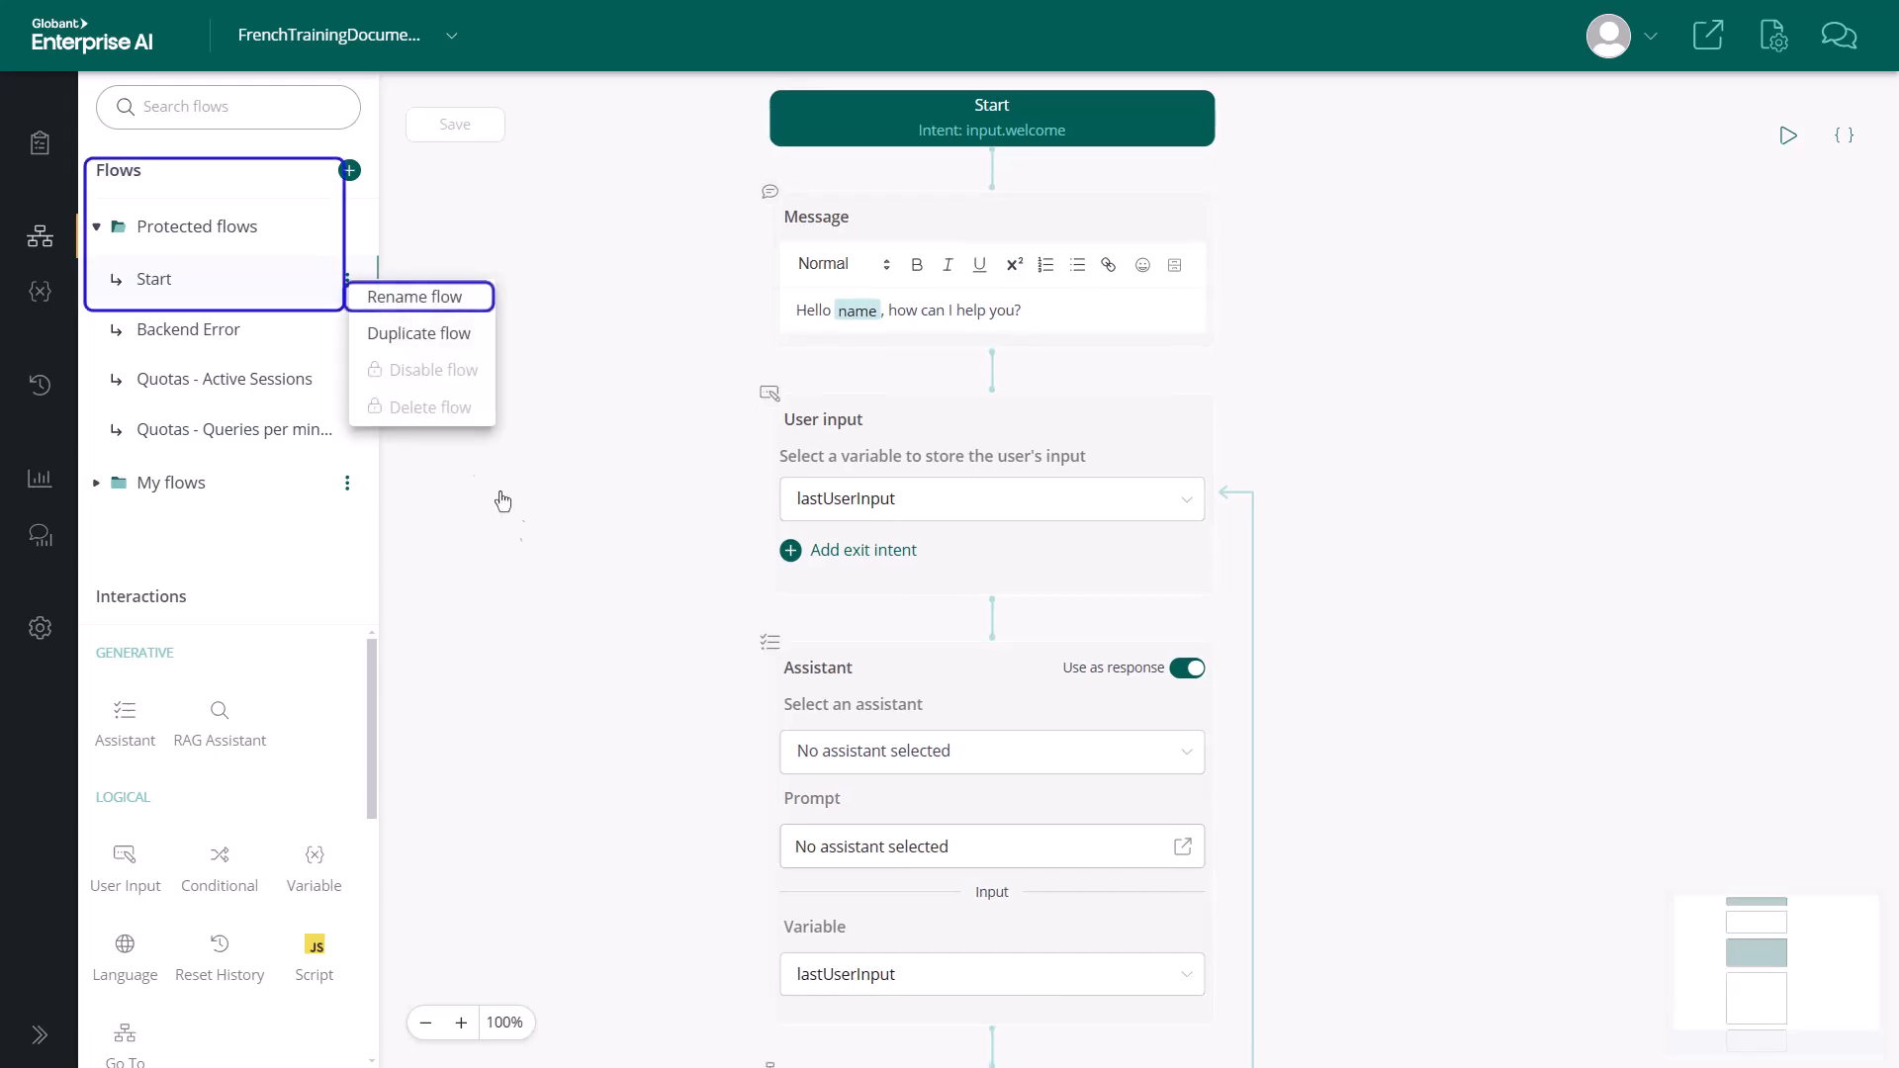
{"action": "left_click", "coordinate": [522, 619]}
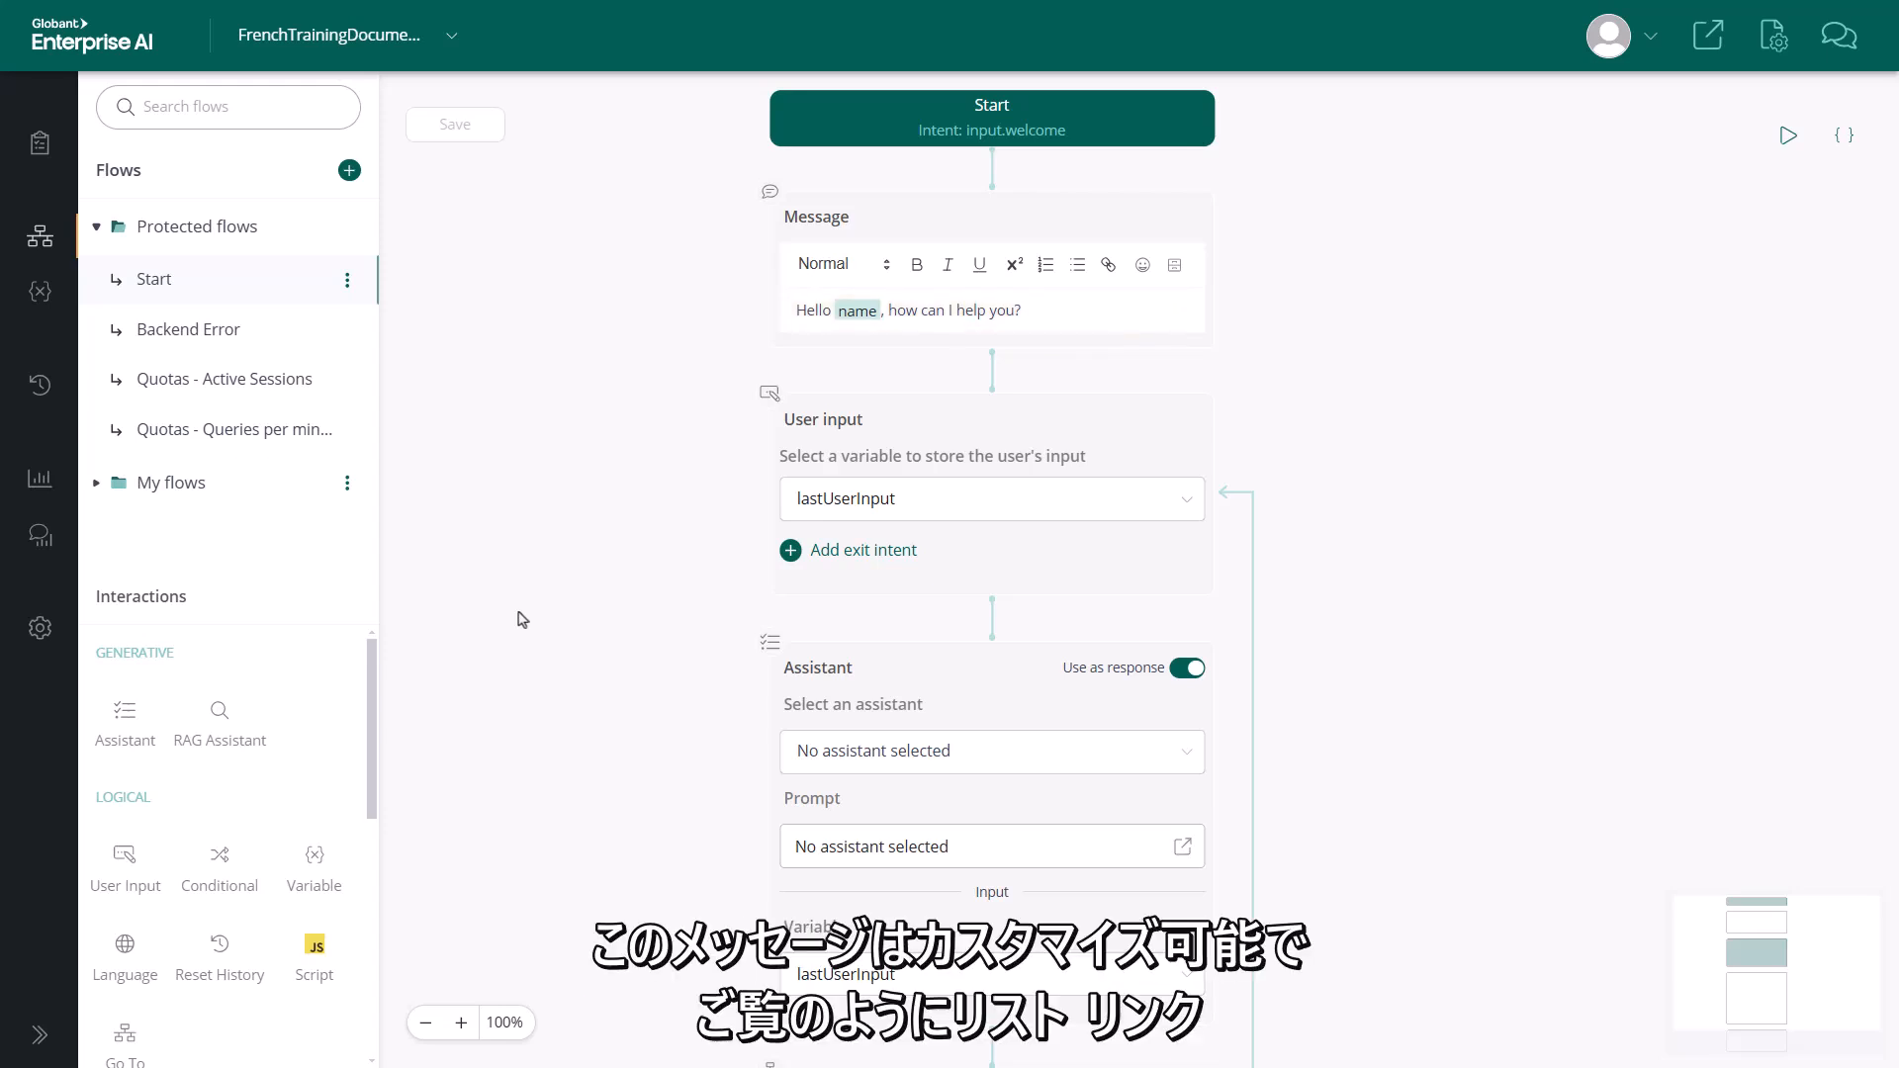
Make the whole greeting in the Message node bold and add a smiling emoji at its end
{"action": "left_click", "coordinate": [834, 265]}
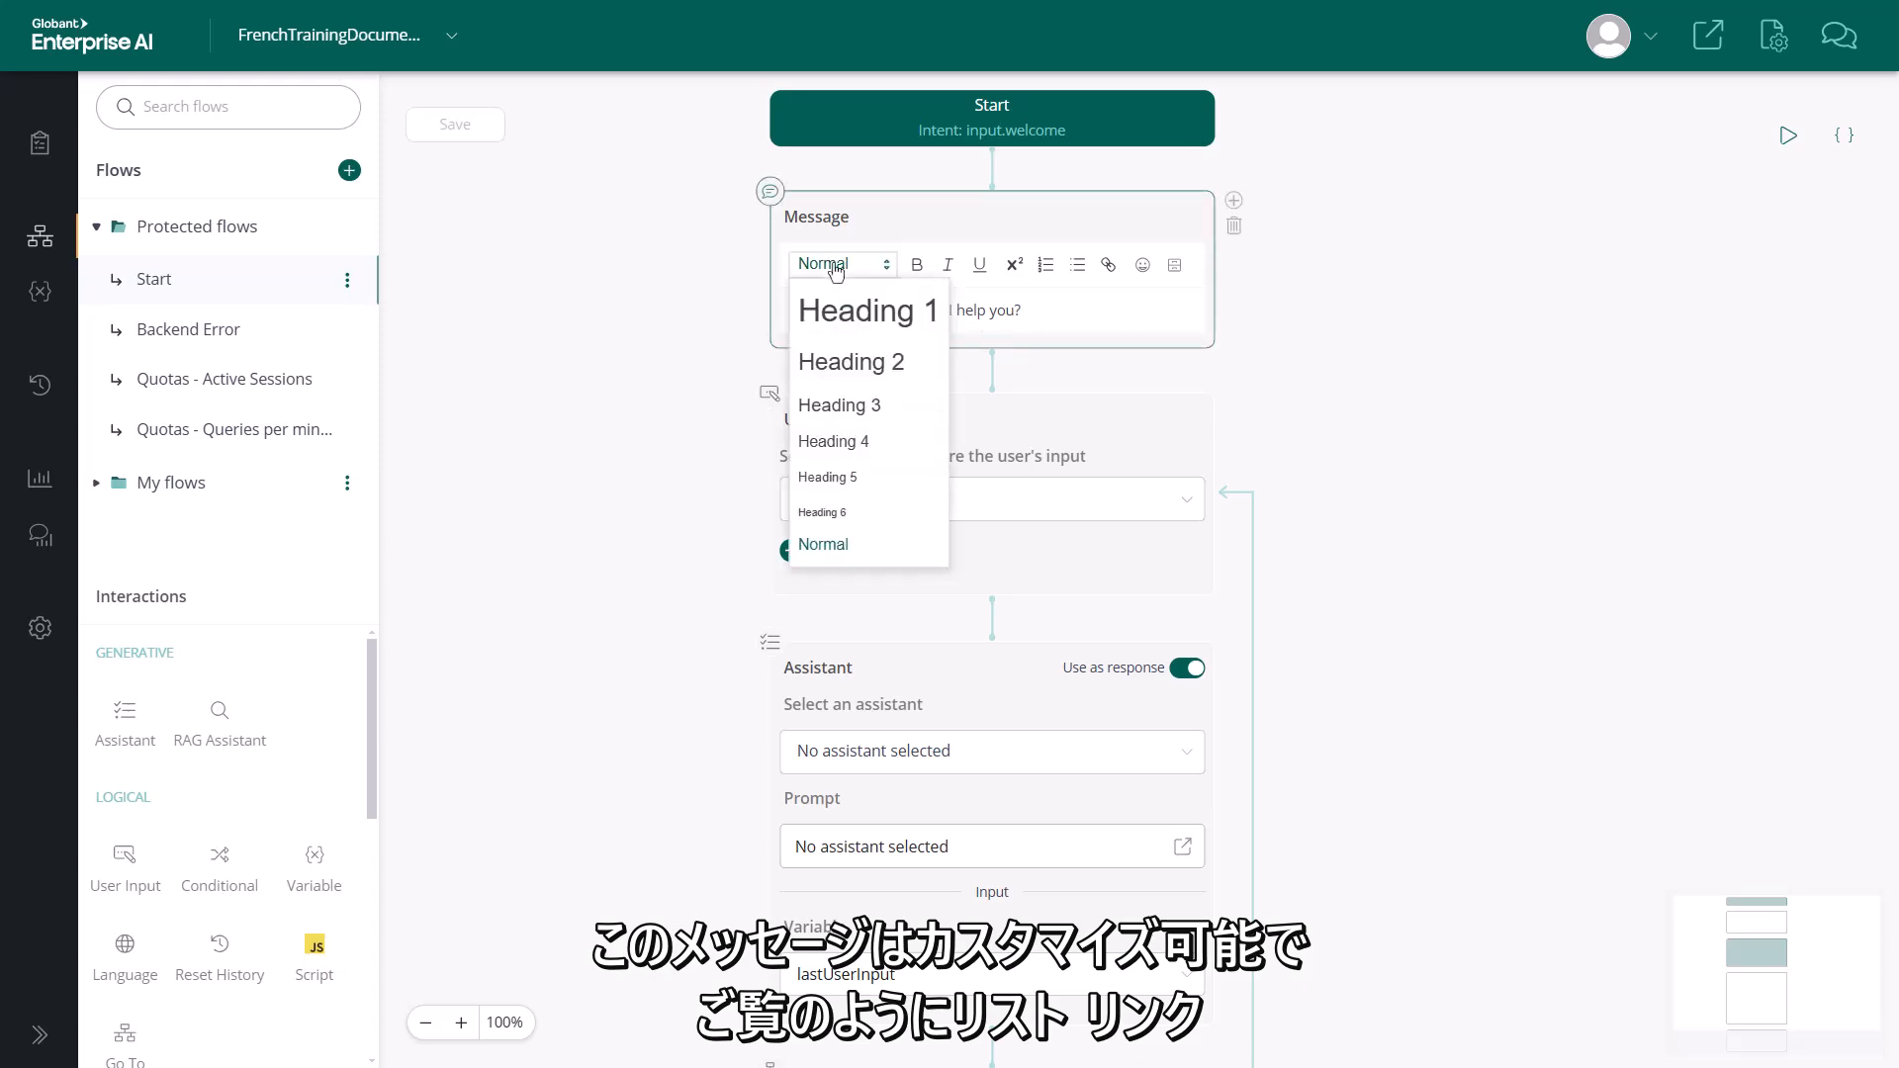
{"action": "left_click", "coordinate": [1065, 307]}
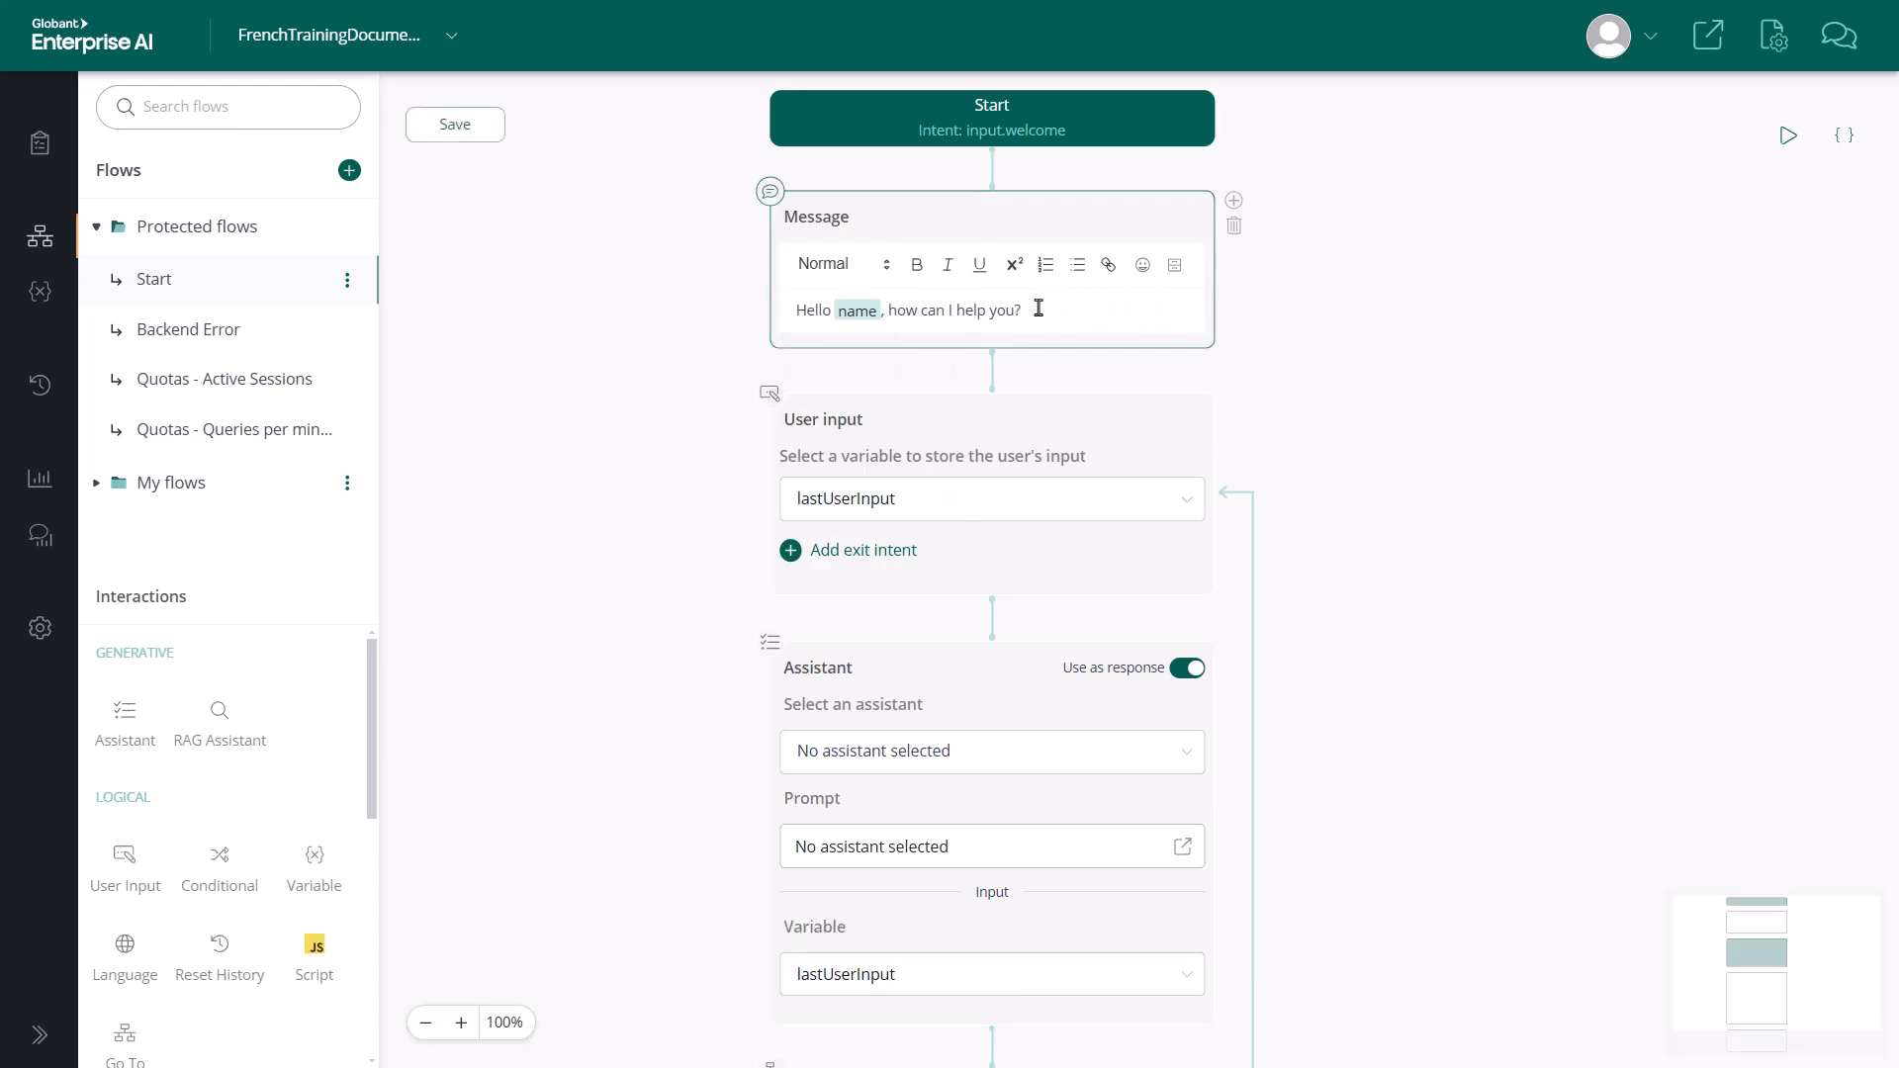
{"action": "left_click_drag", "start_coordinate": [1035, 311], "coordinate": [776, 310]}
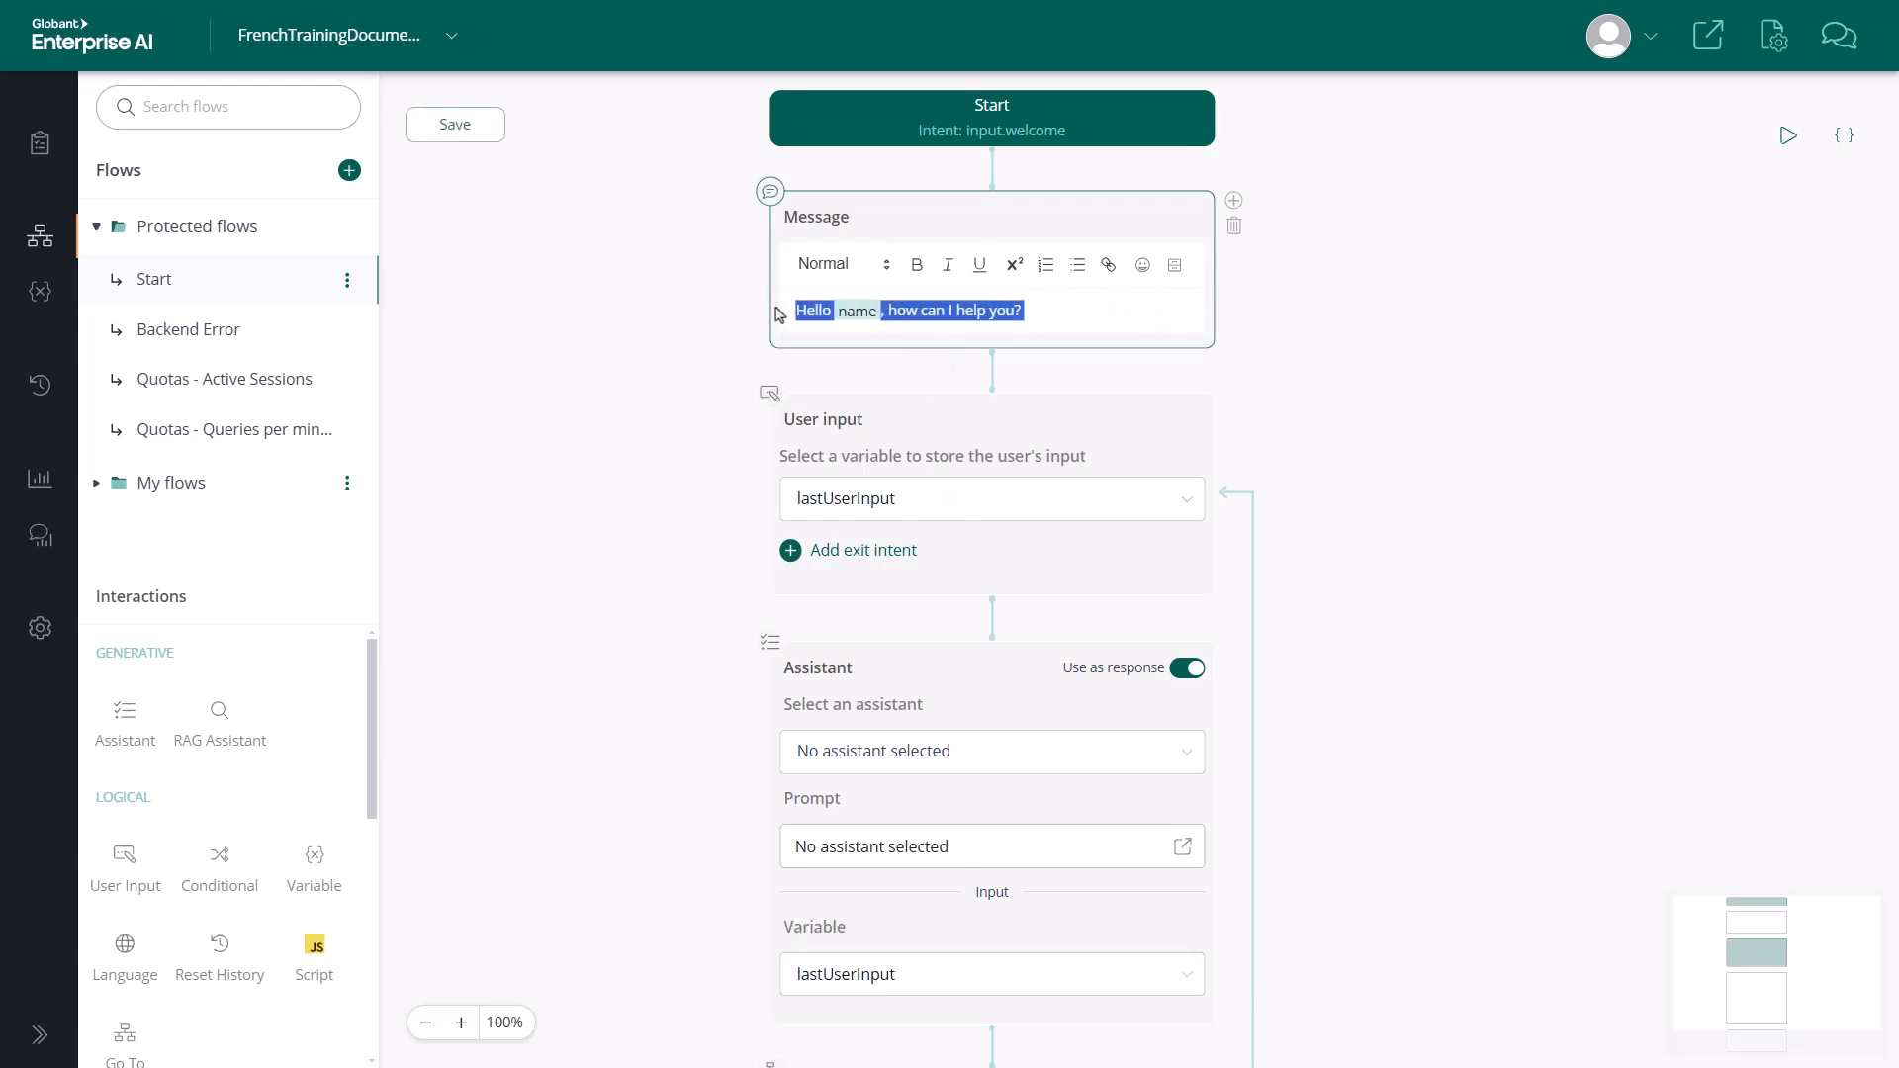
{"action": "left_click", "coordinate": [916, 264]}
{"action": "left_click", "coordinate": [1066, 306]}
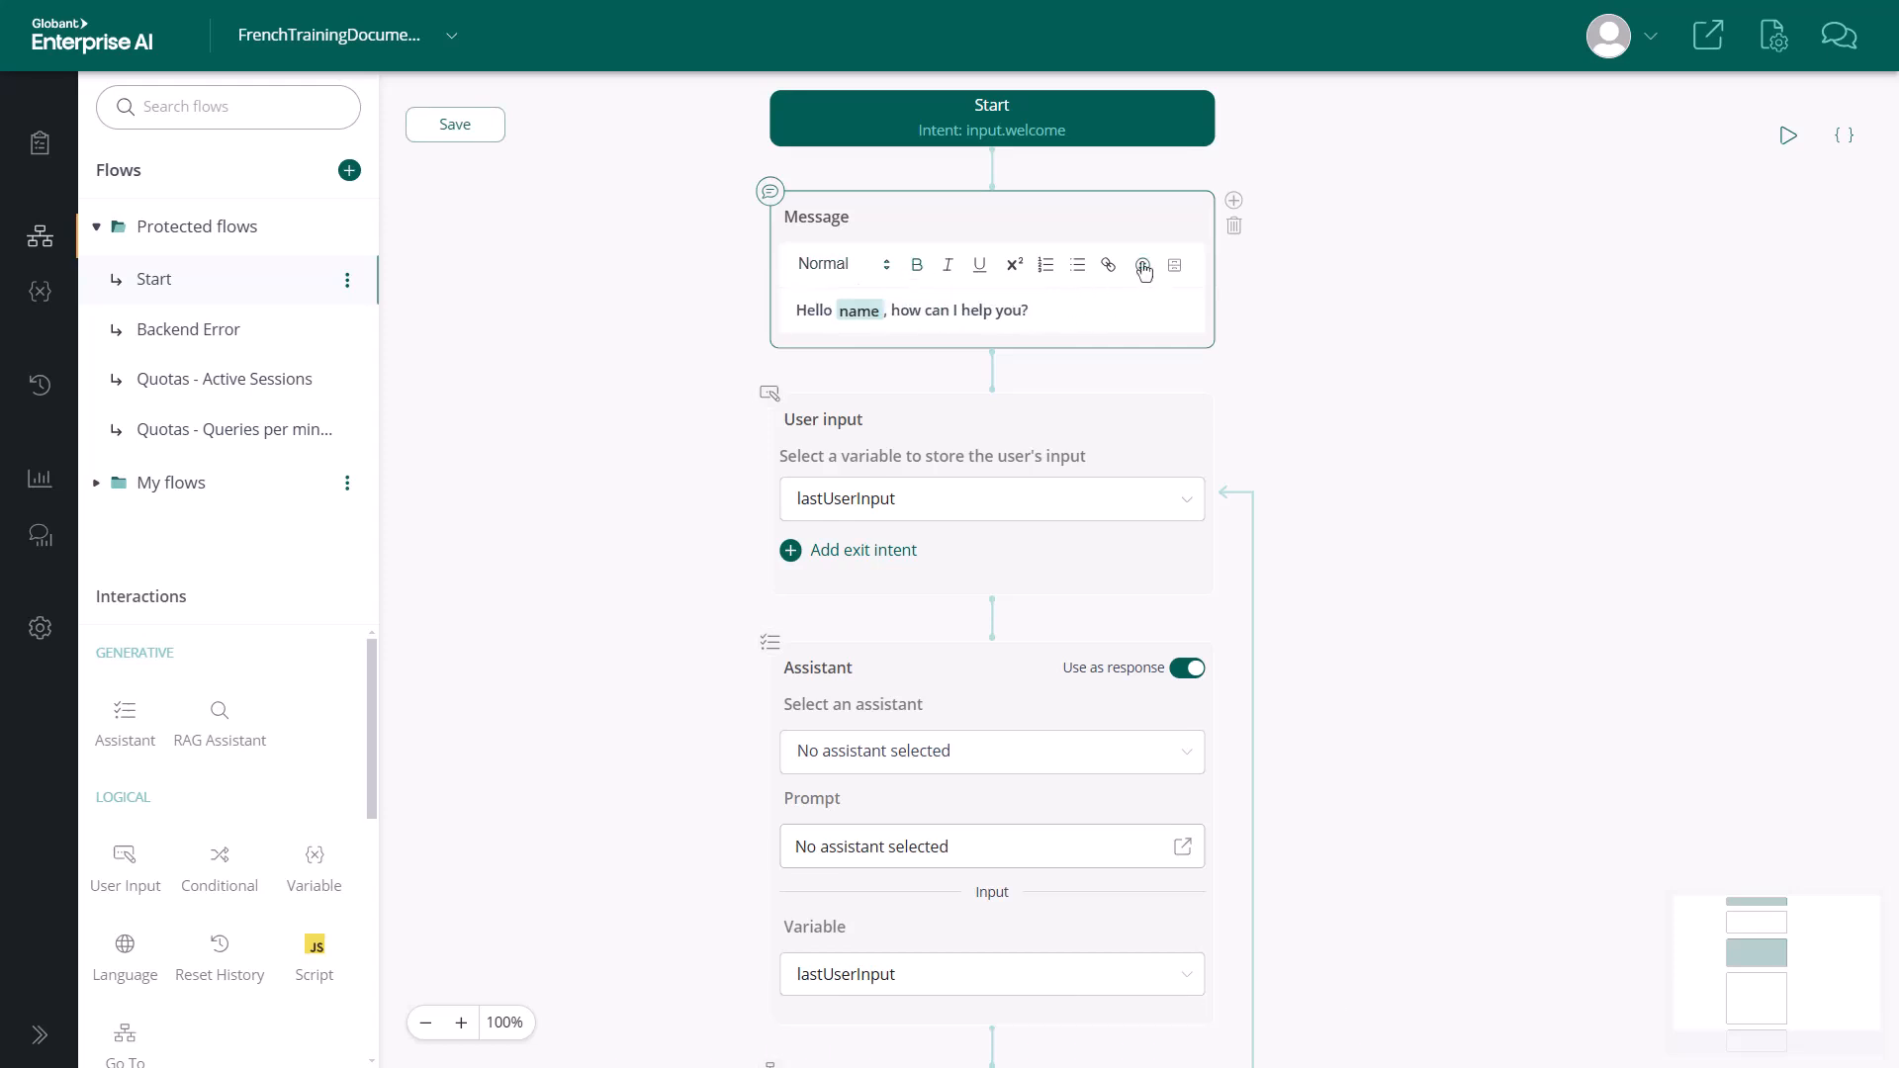
{"action": "left_click", "coordinate": [1142, 264]}
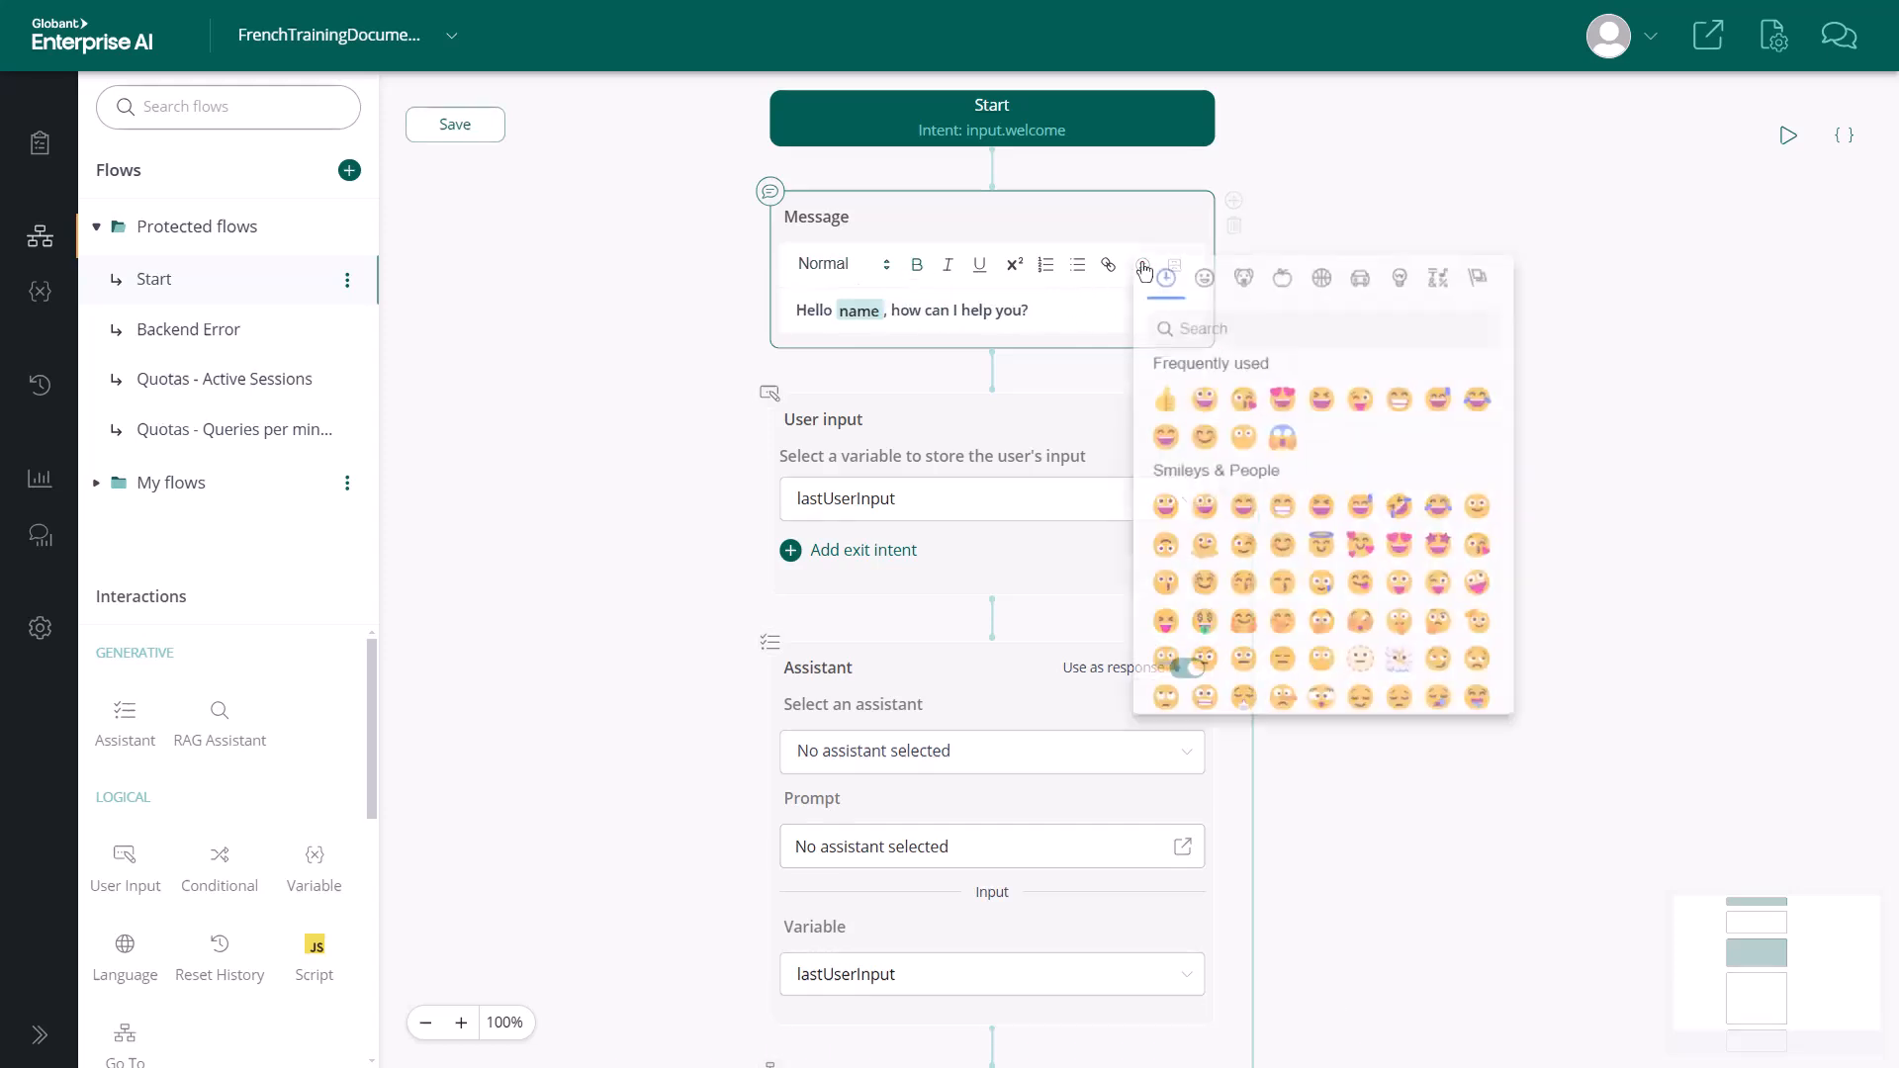
{"action": "left_click", "coordinate": [1247, 519]}
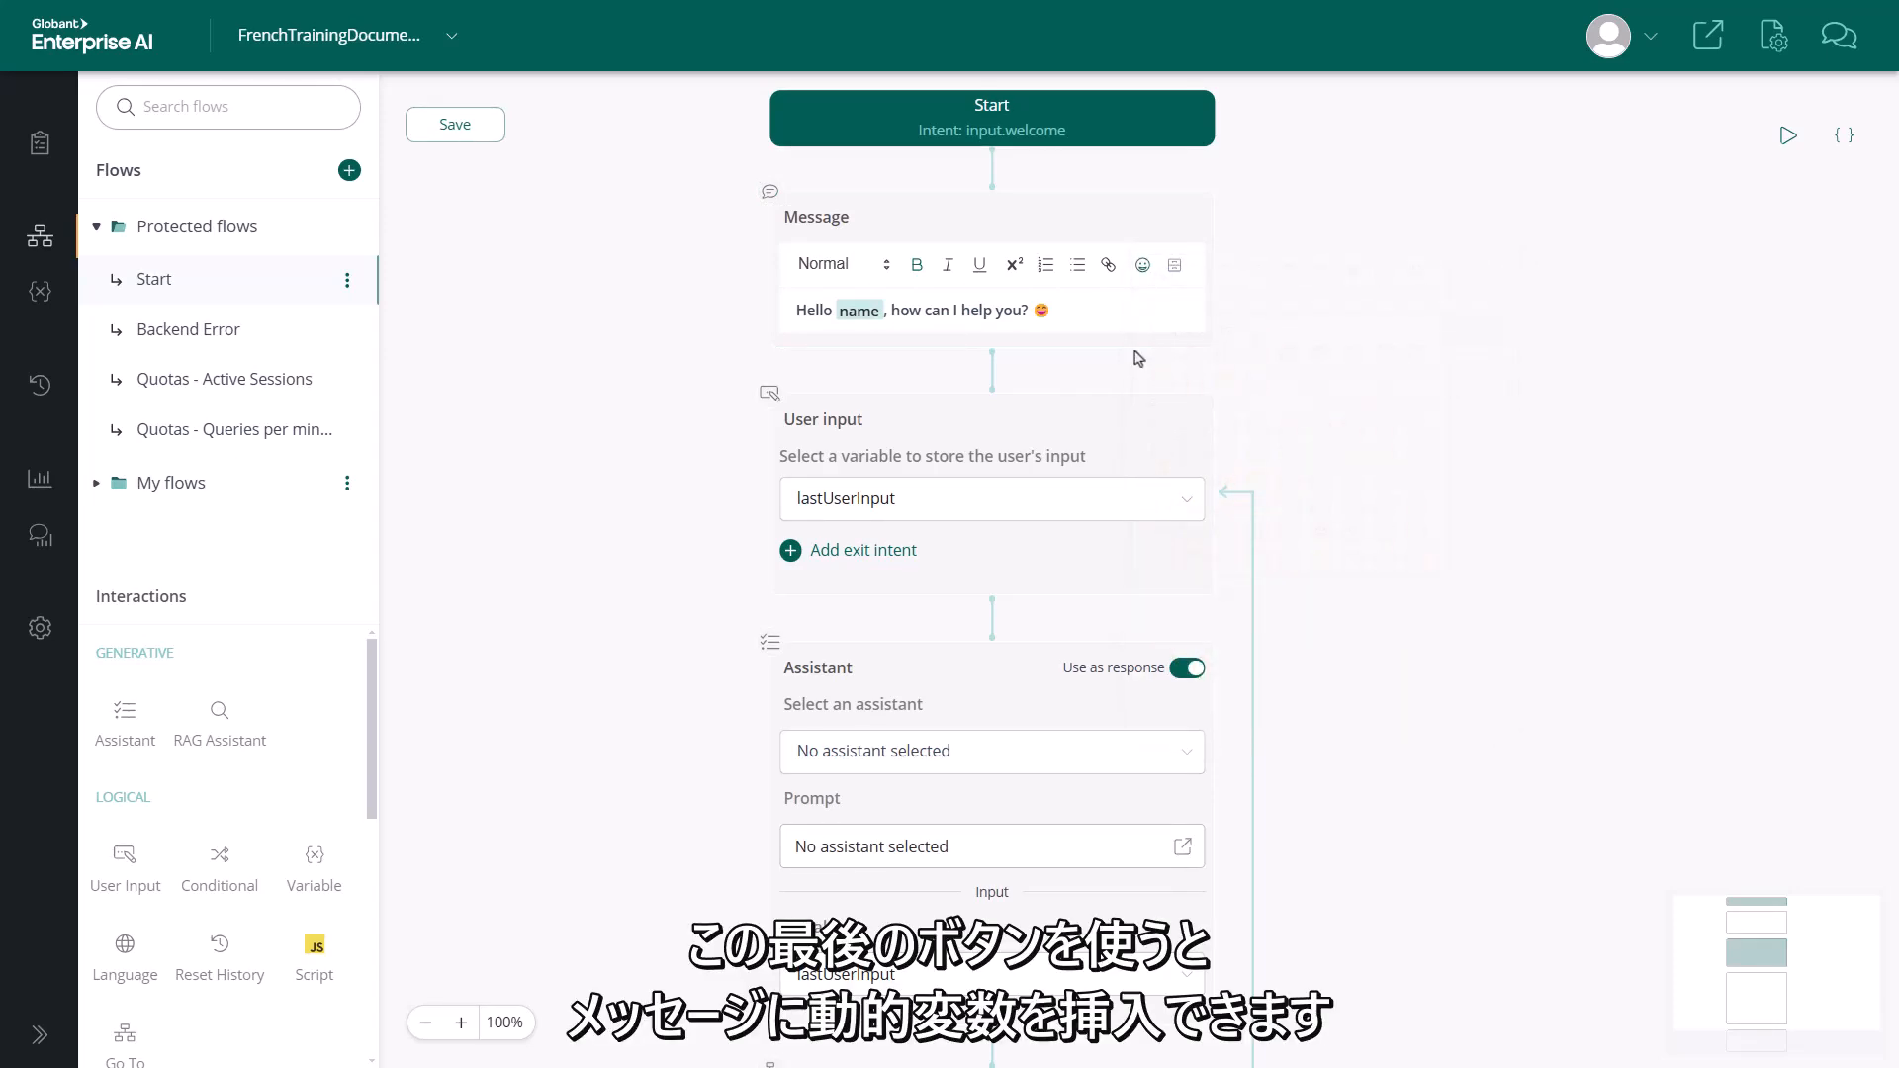
Review the dynamic variables that can be inserted into the greeting message
{"action": "left_click", "coordinate": [1174, 266]}
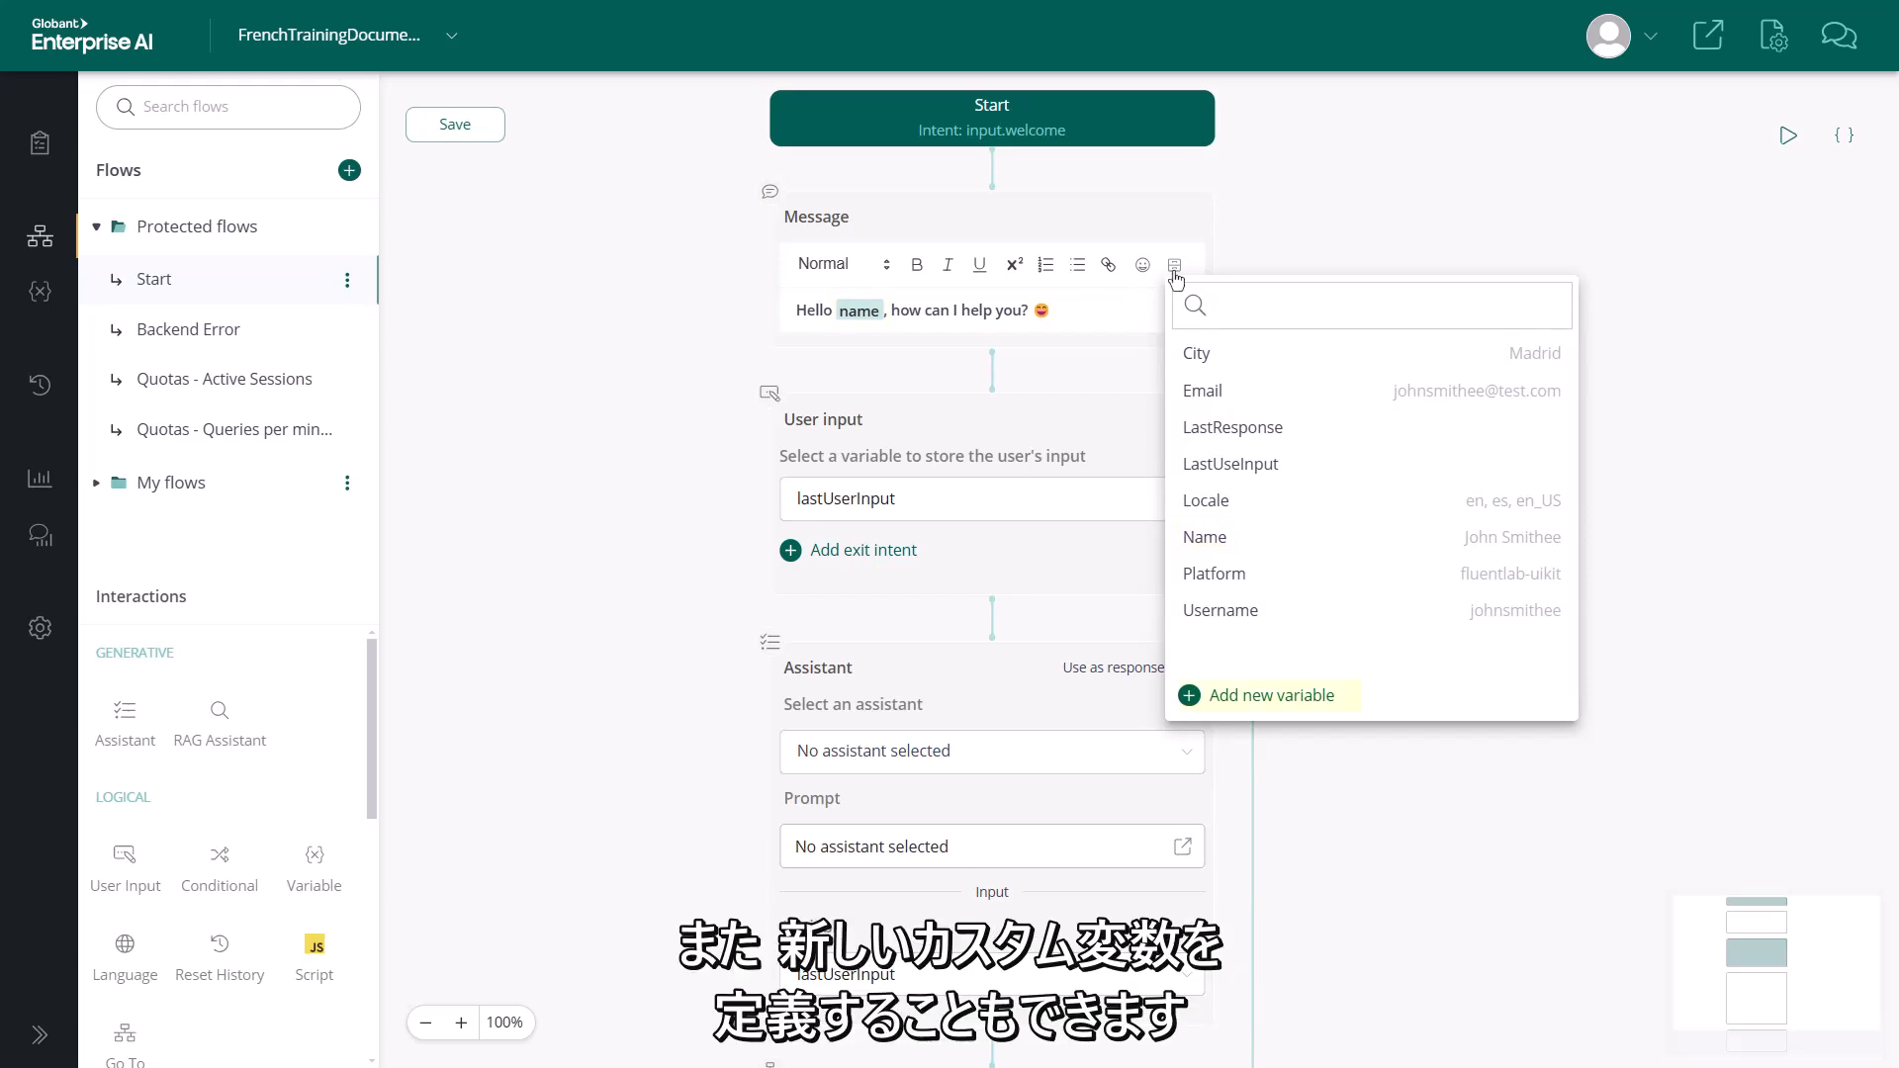
{"action": "left_click", "coordinate": [1114, 309]}
{"action": "mouse_move", "coordinate": [1114, 308]}
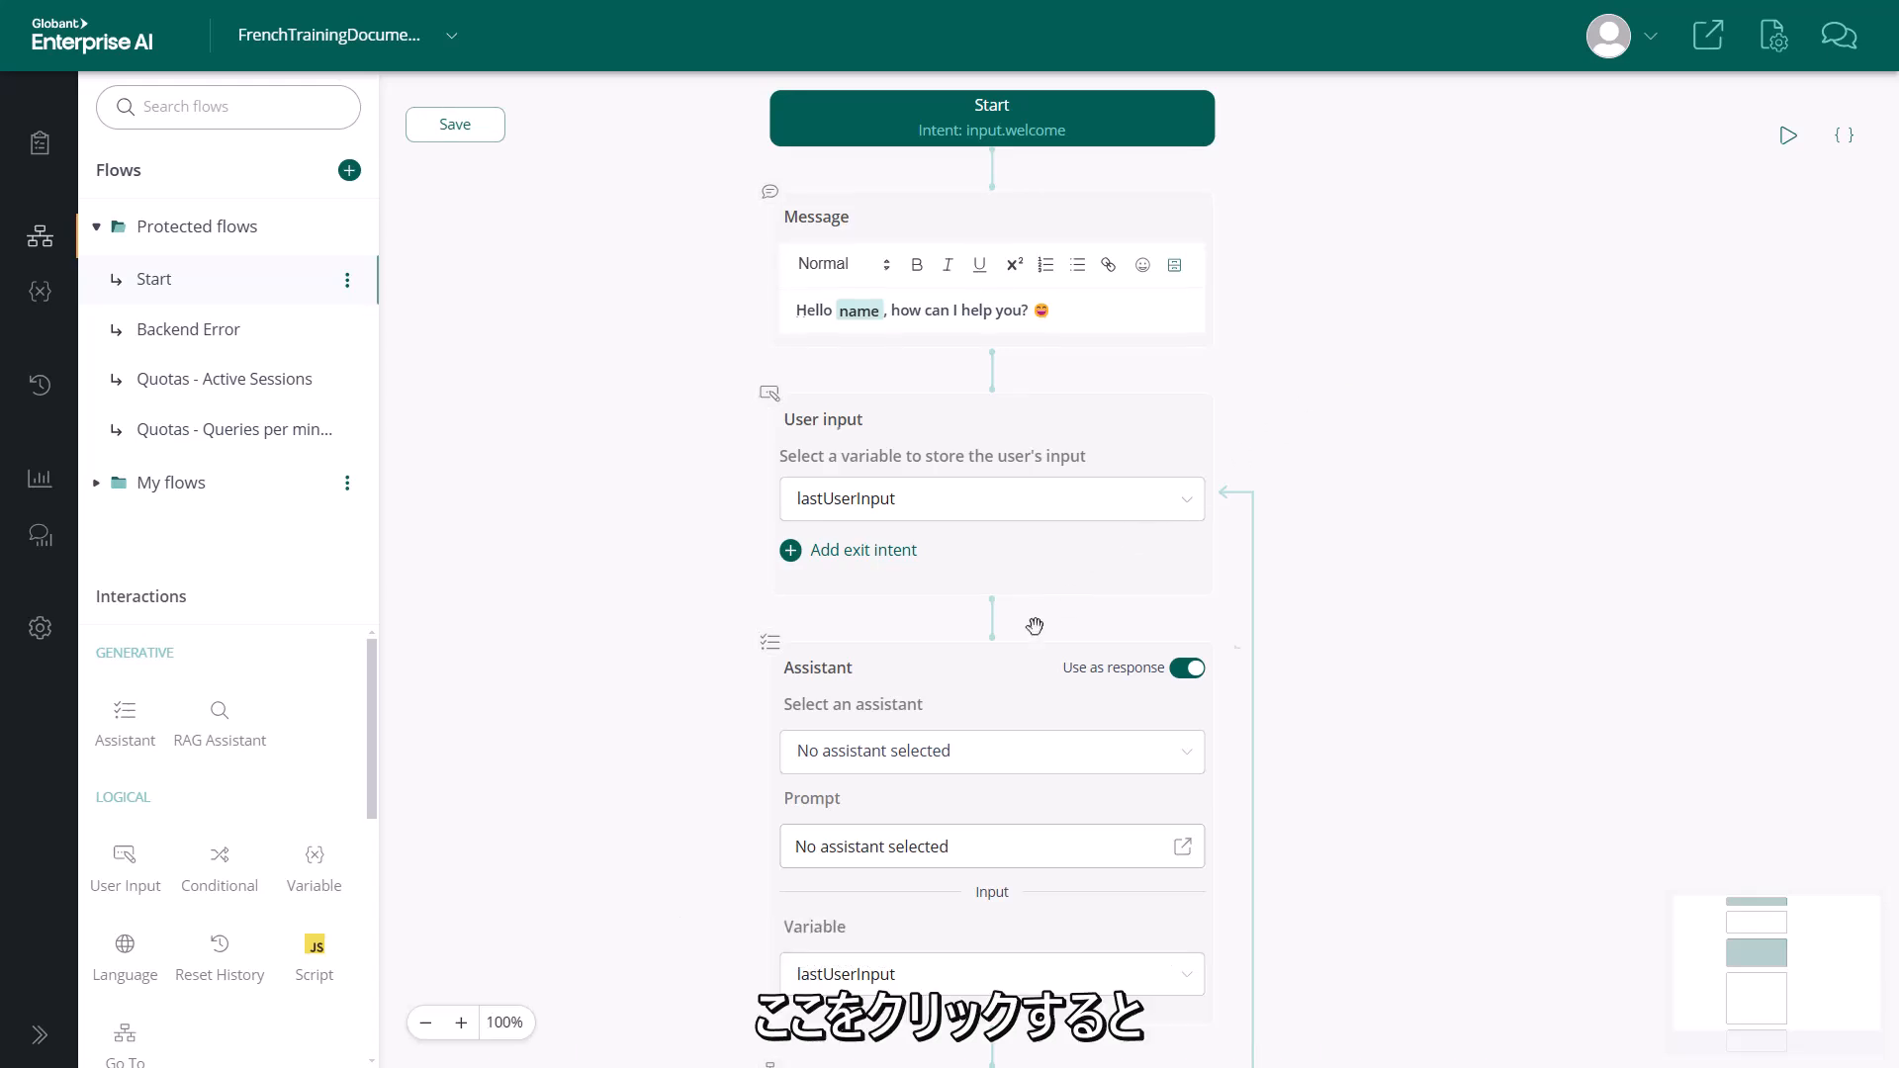
Review the project assistants that can be selected in the Assistant node
{"action": "left_click", "coordinate": [1172, 757]}
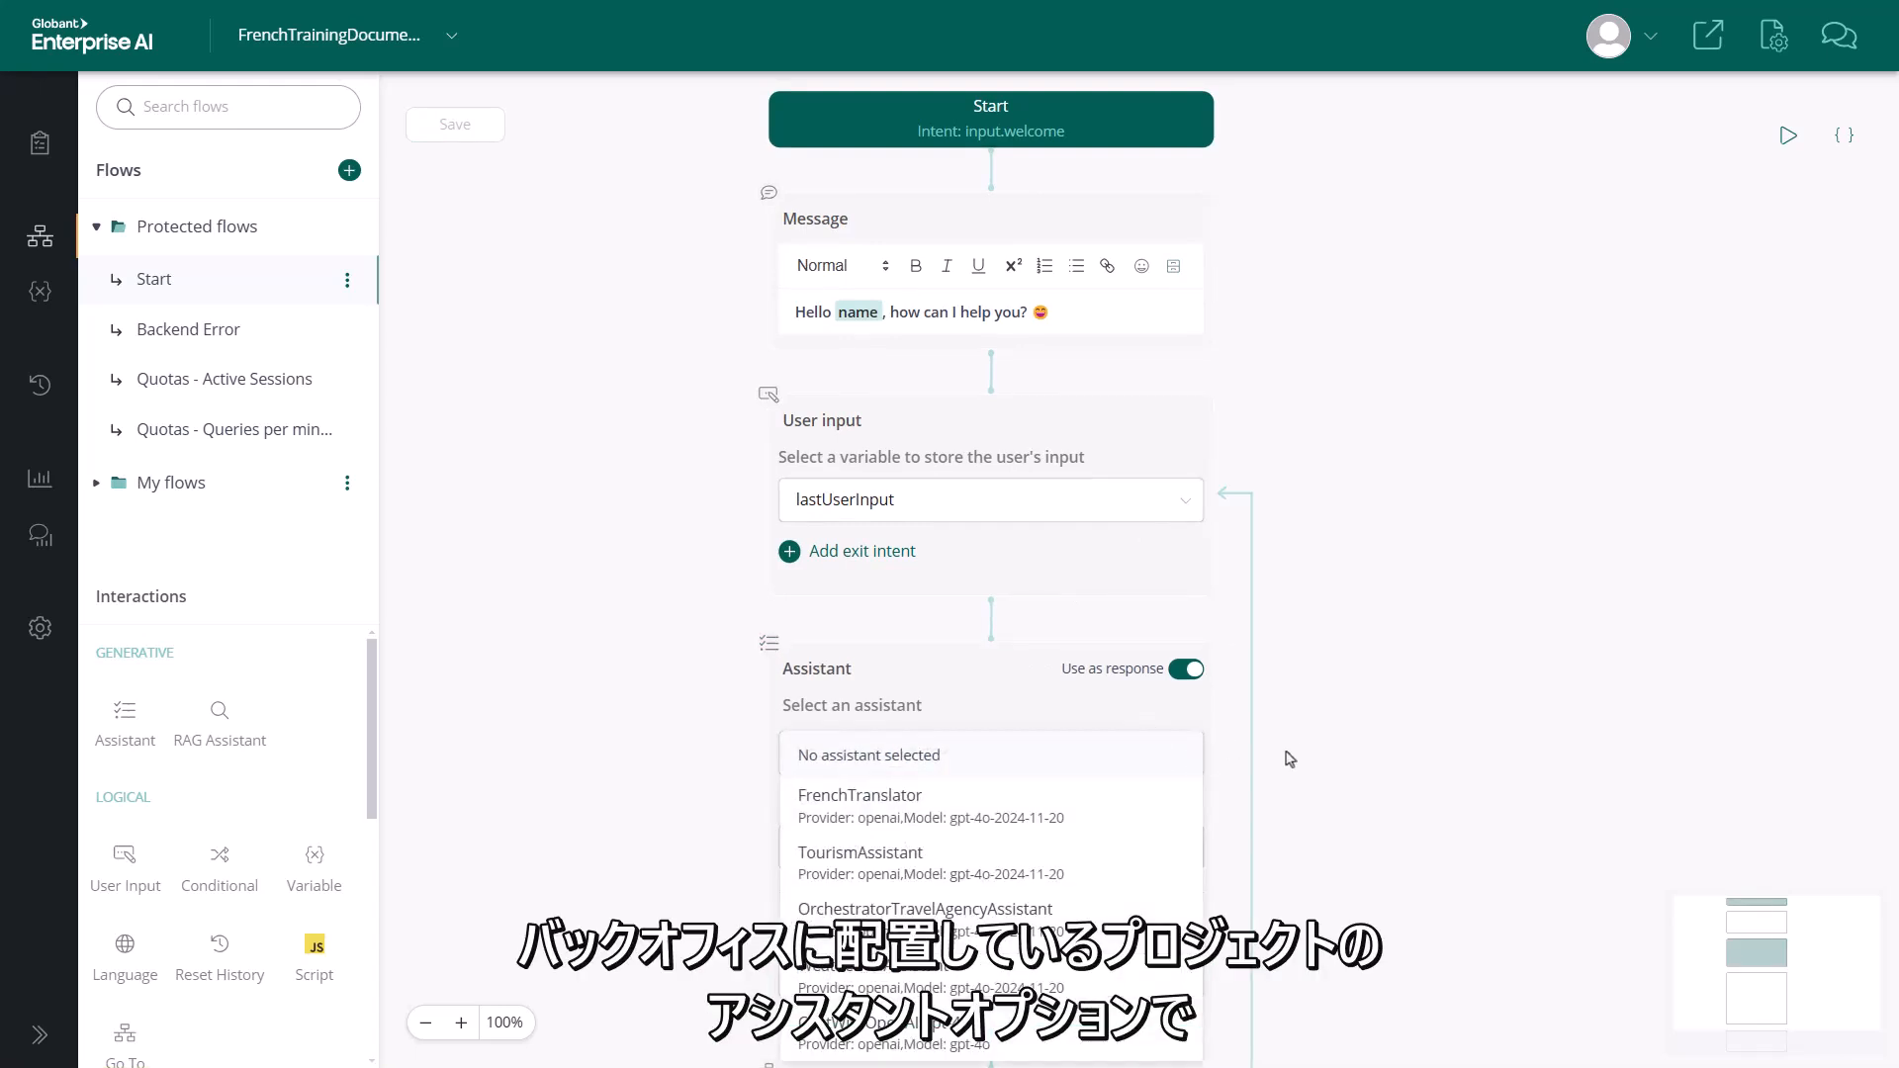
{"action": "left_click", "coordinate": [1278, 689]}
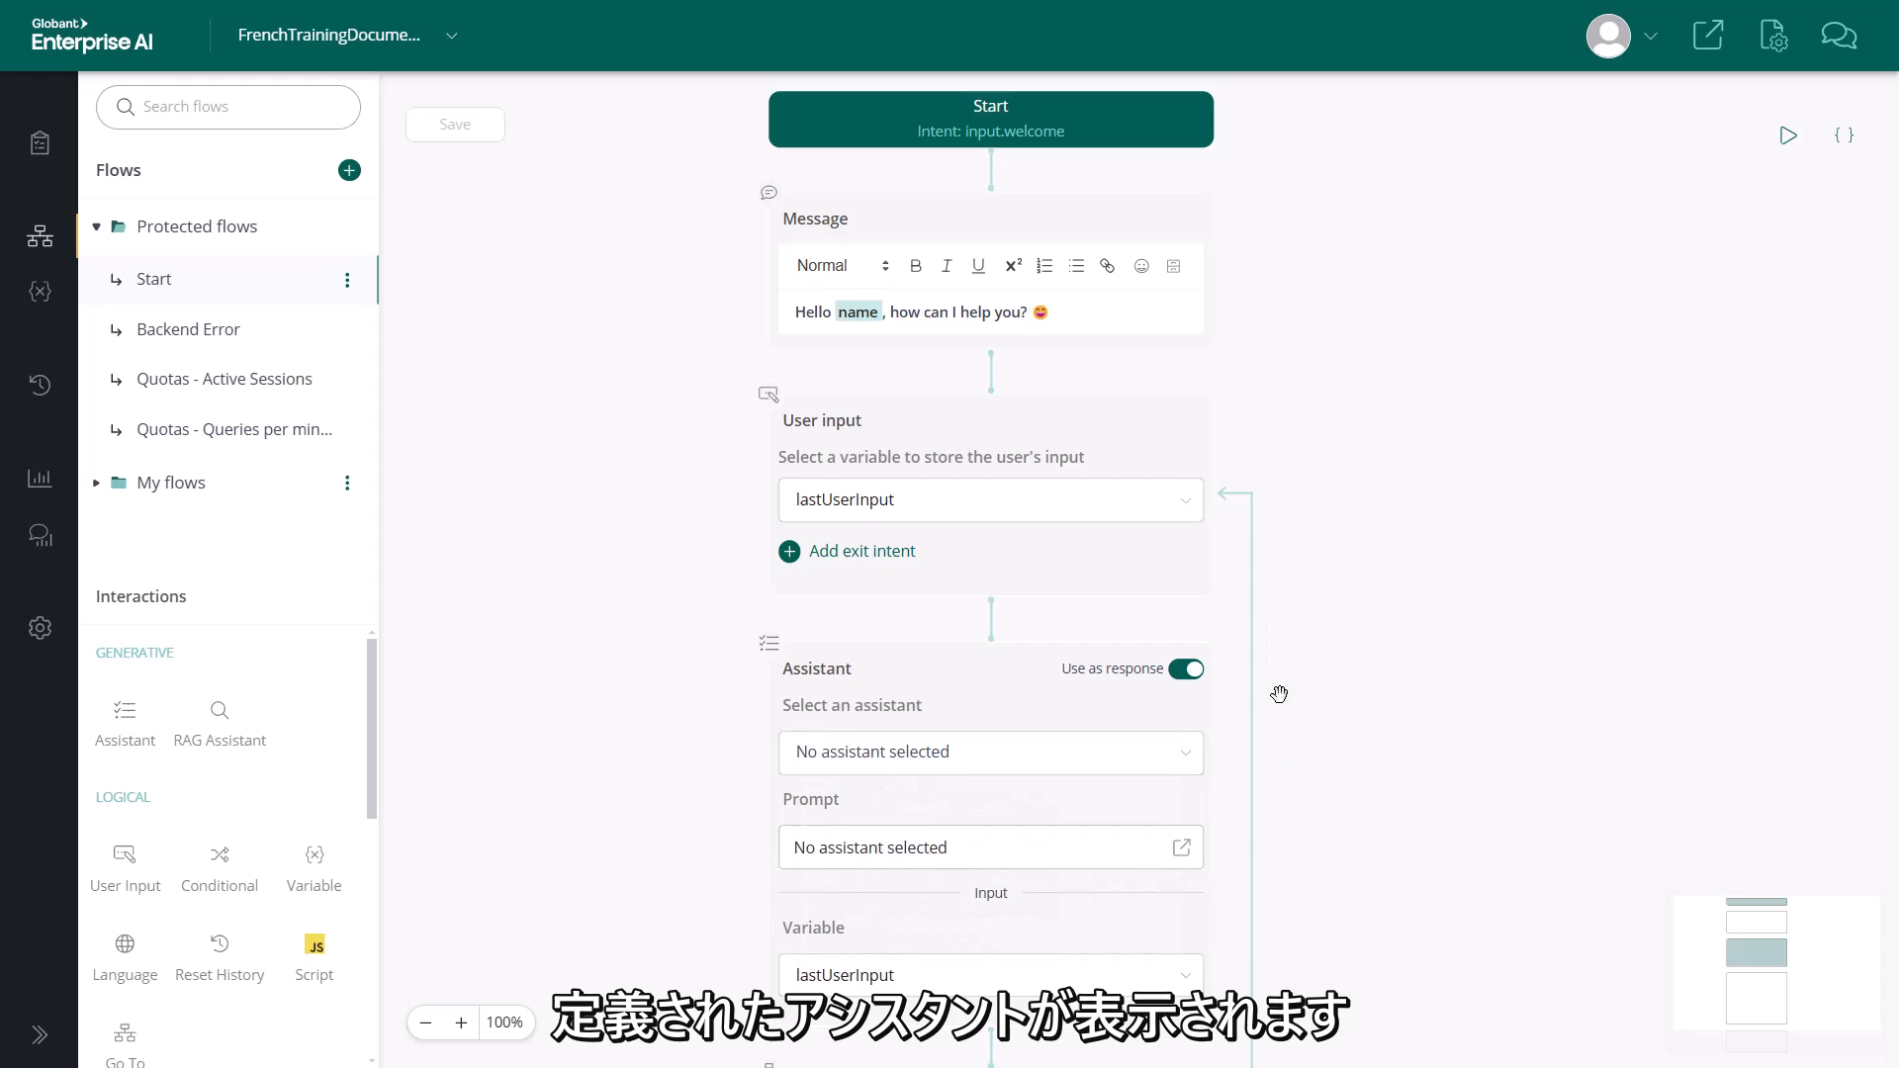
{"action": "left_click", "coordinate": [1188, 764]}
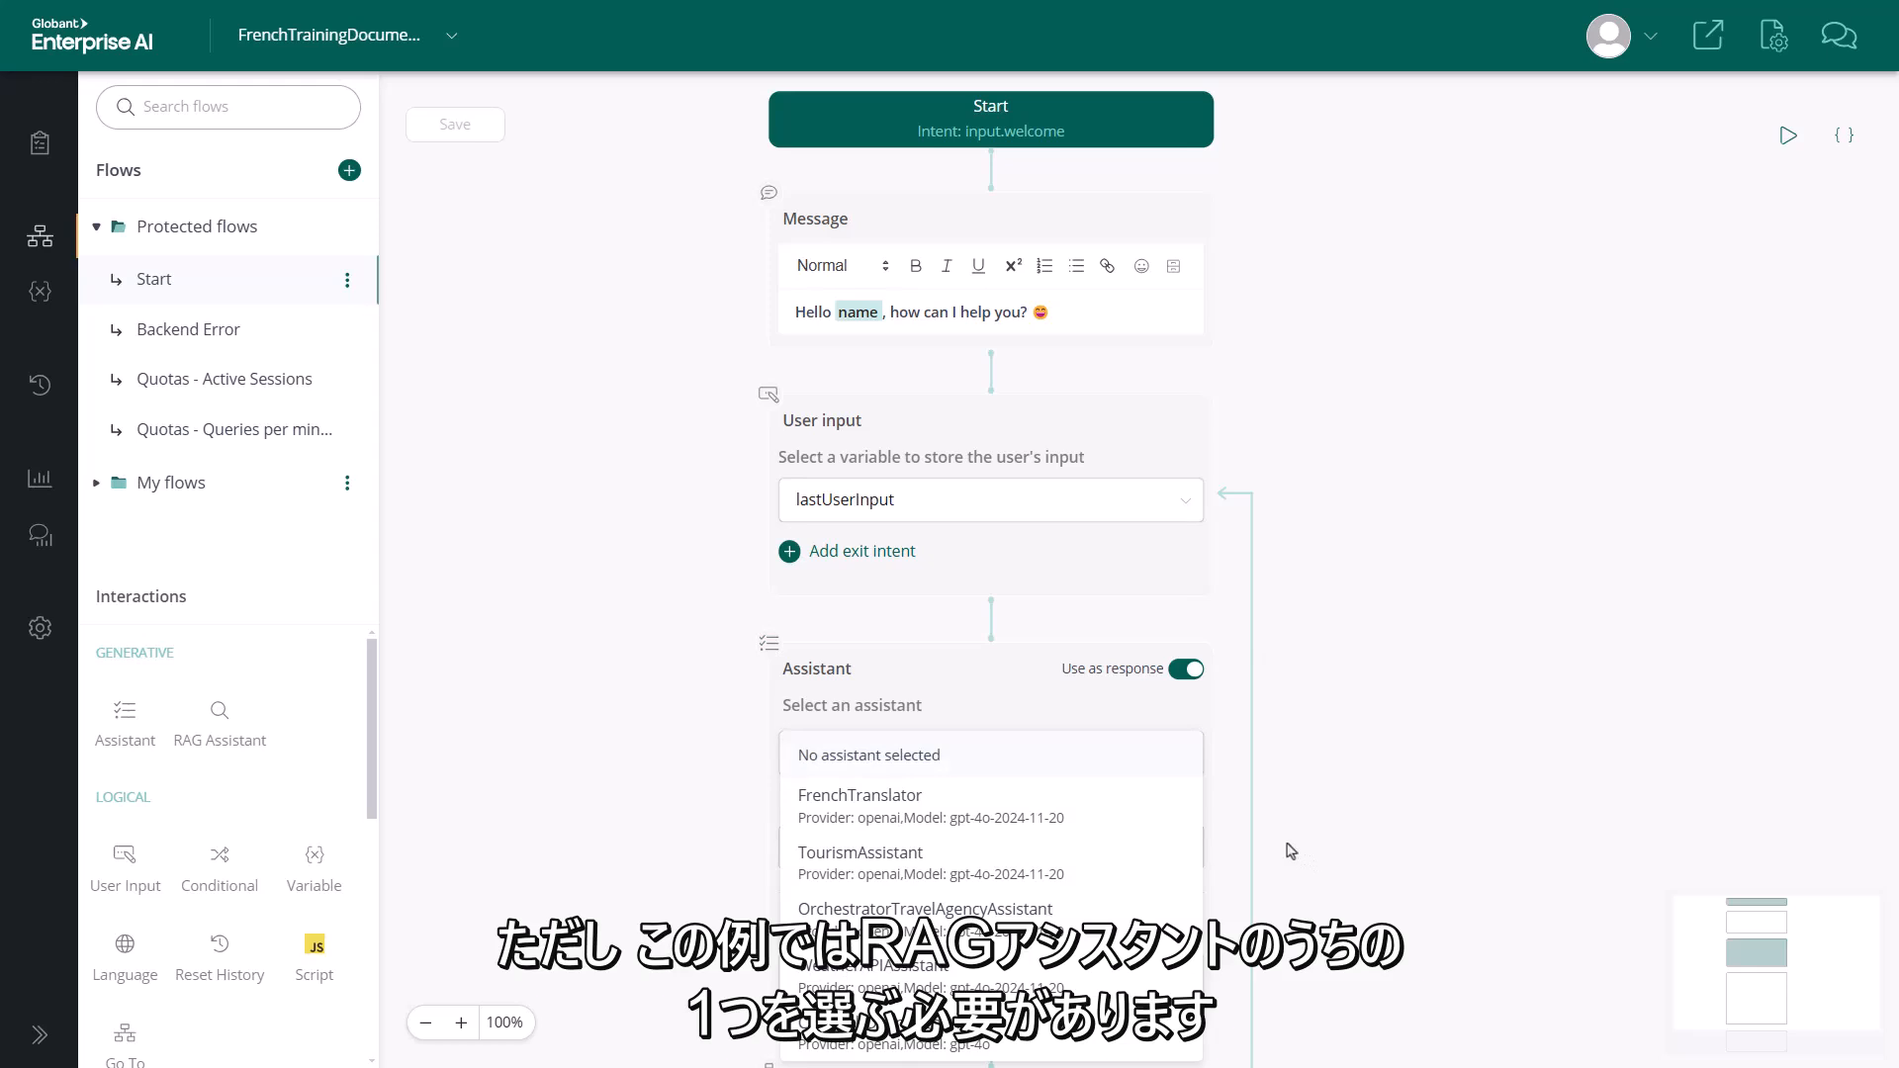
{"action": "left_click", "coordinate": [1290, 850]}
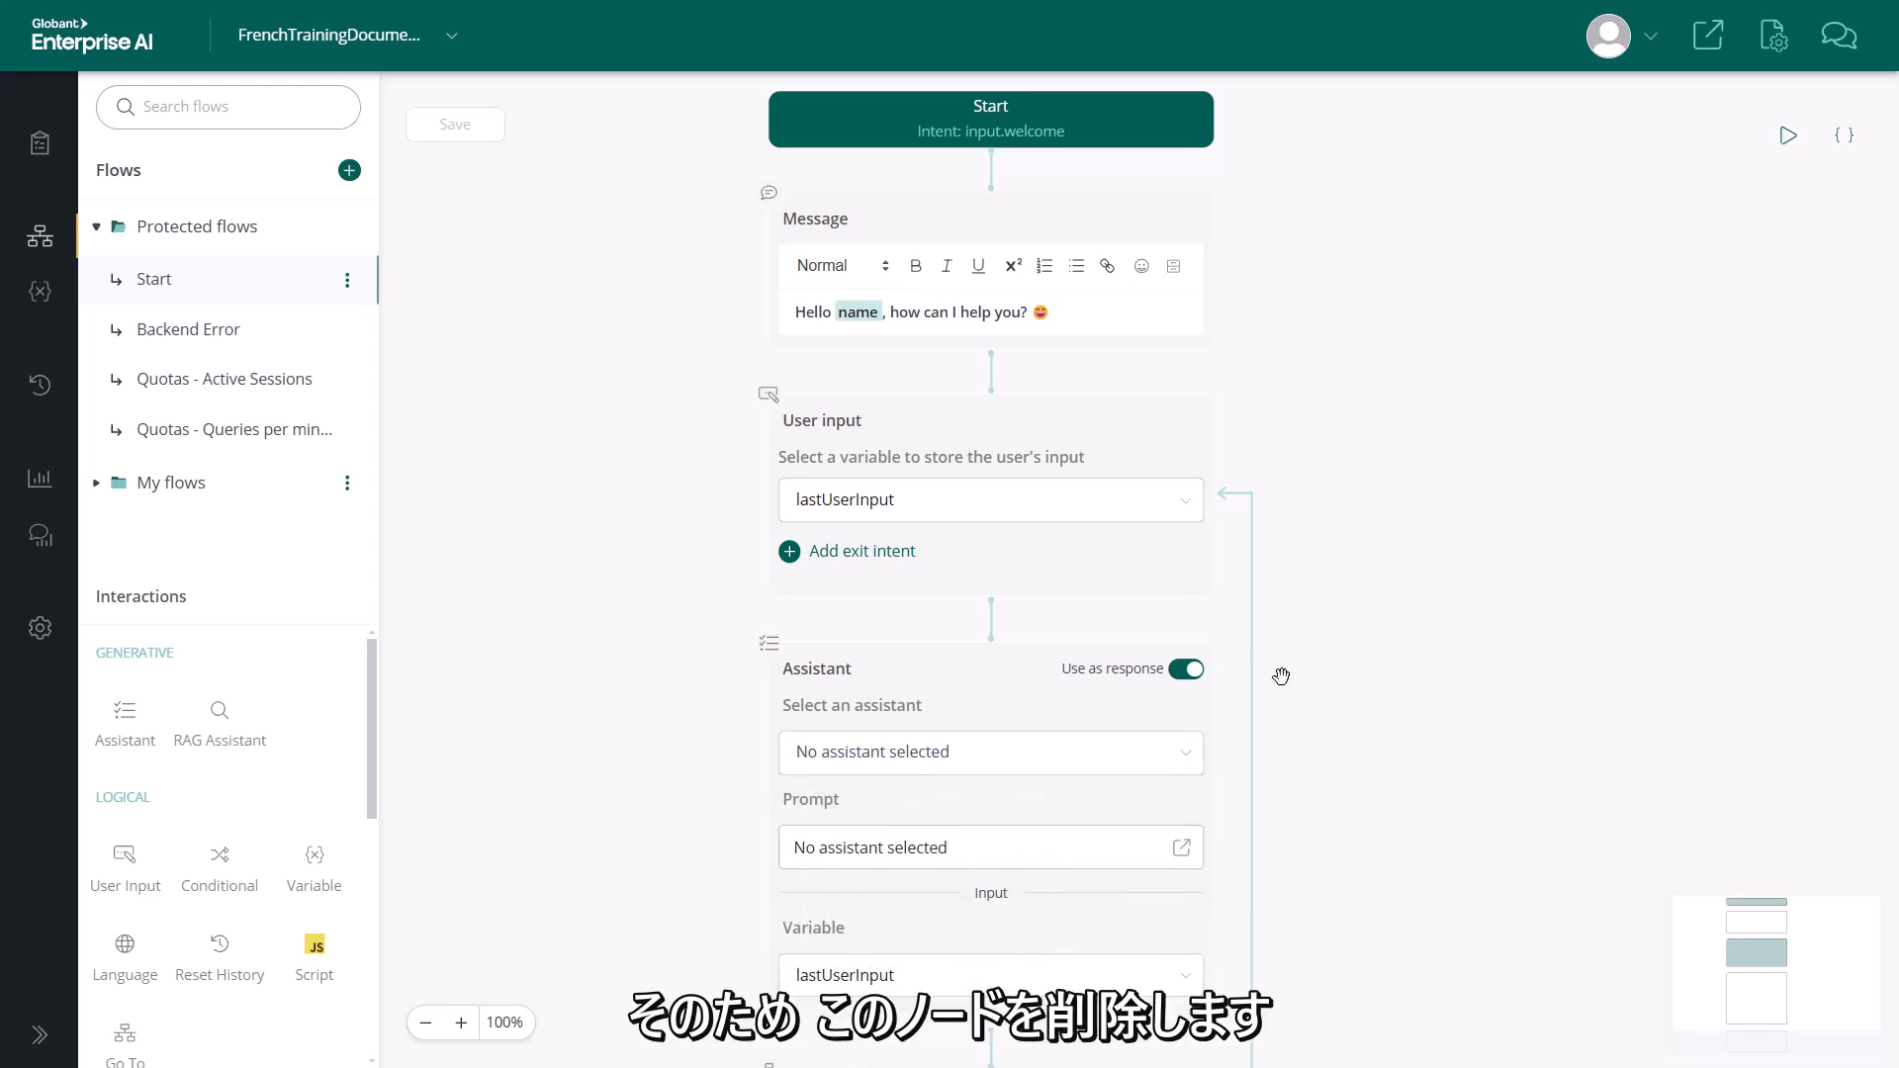
Replace the Assistant node with a RAG Assistant node between the User input and Go To nodes
{"action": "mouse_move", "coordinate": [1242, 679]}
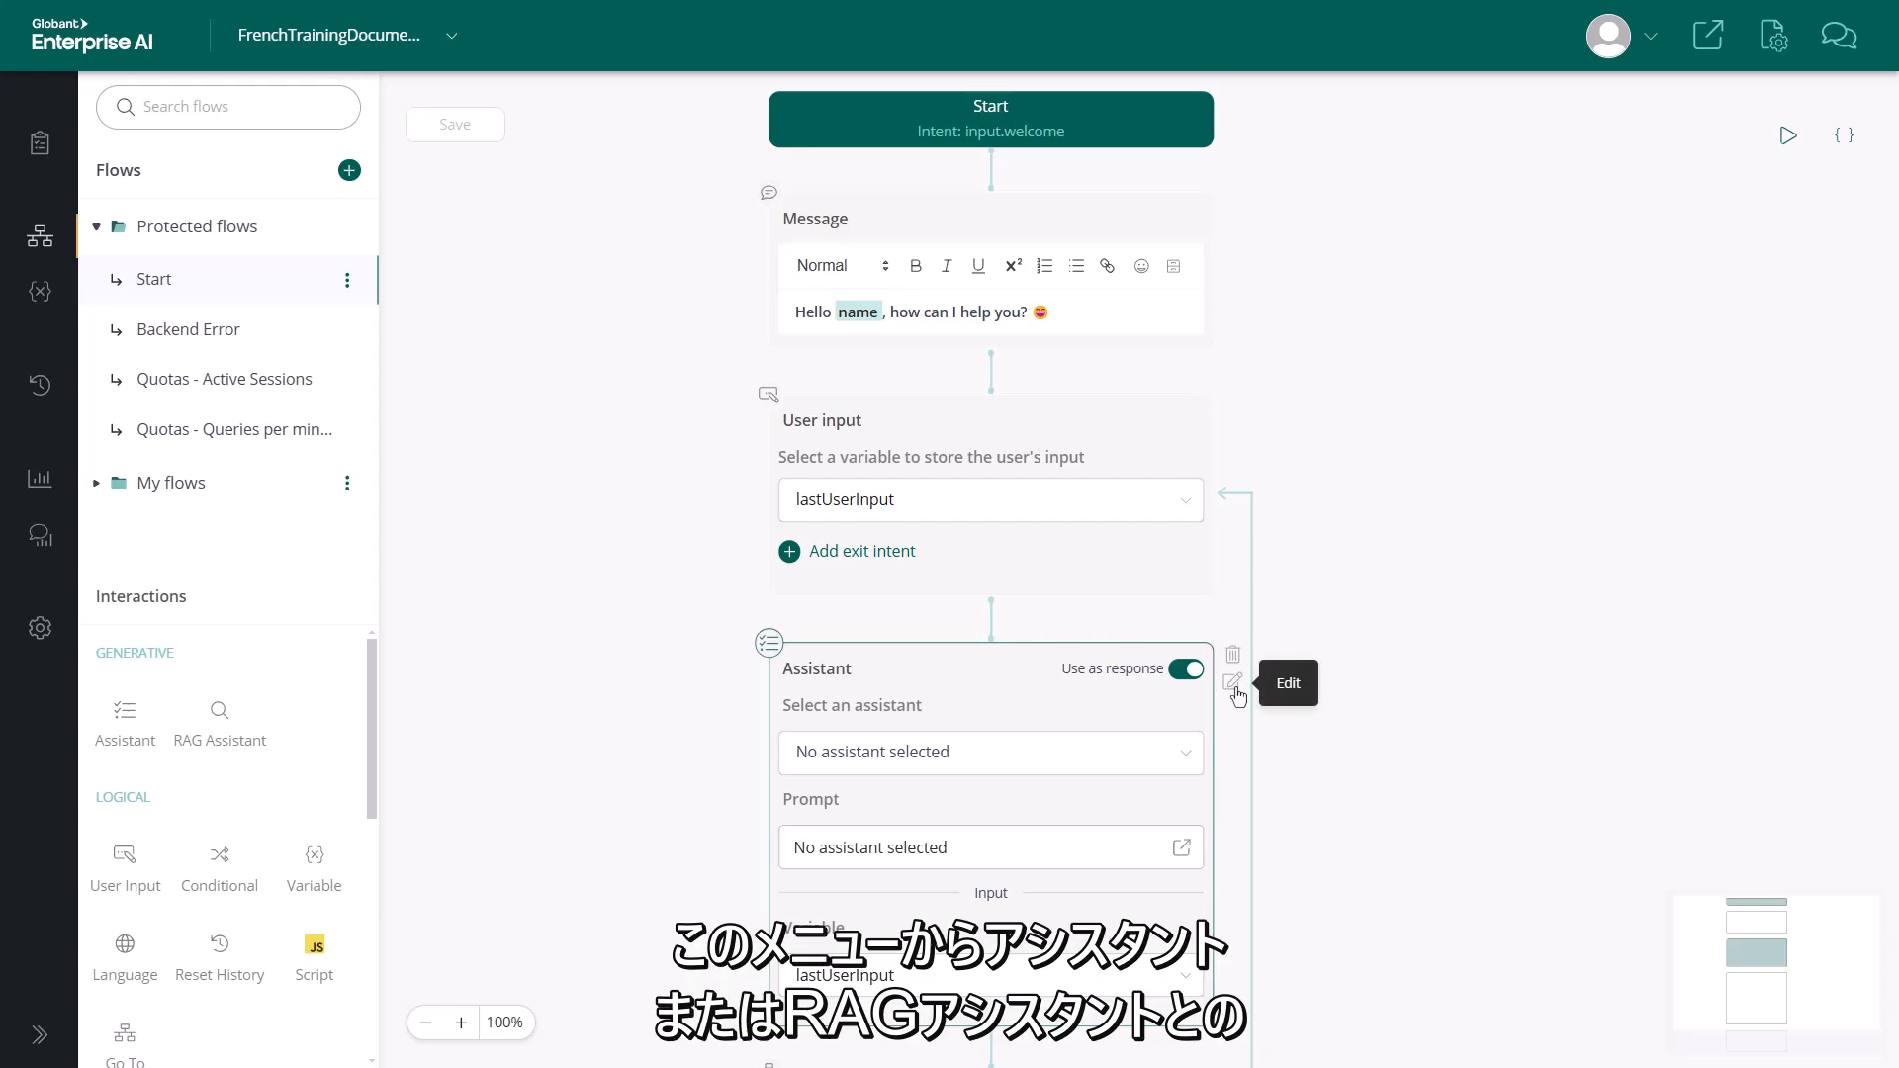
{"action": "left_click", "coordinate": [1234, 657]}
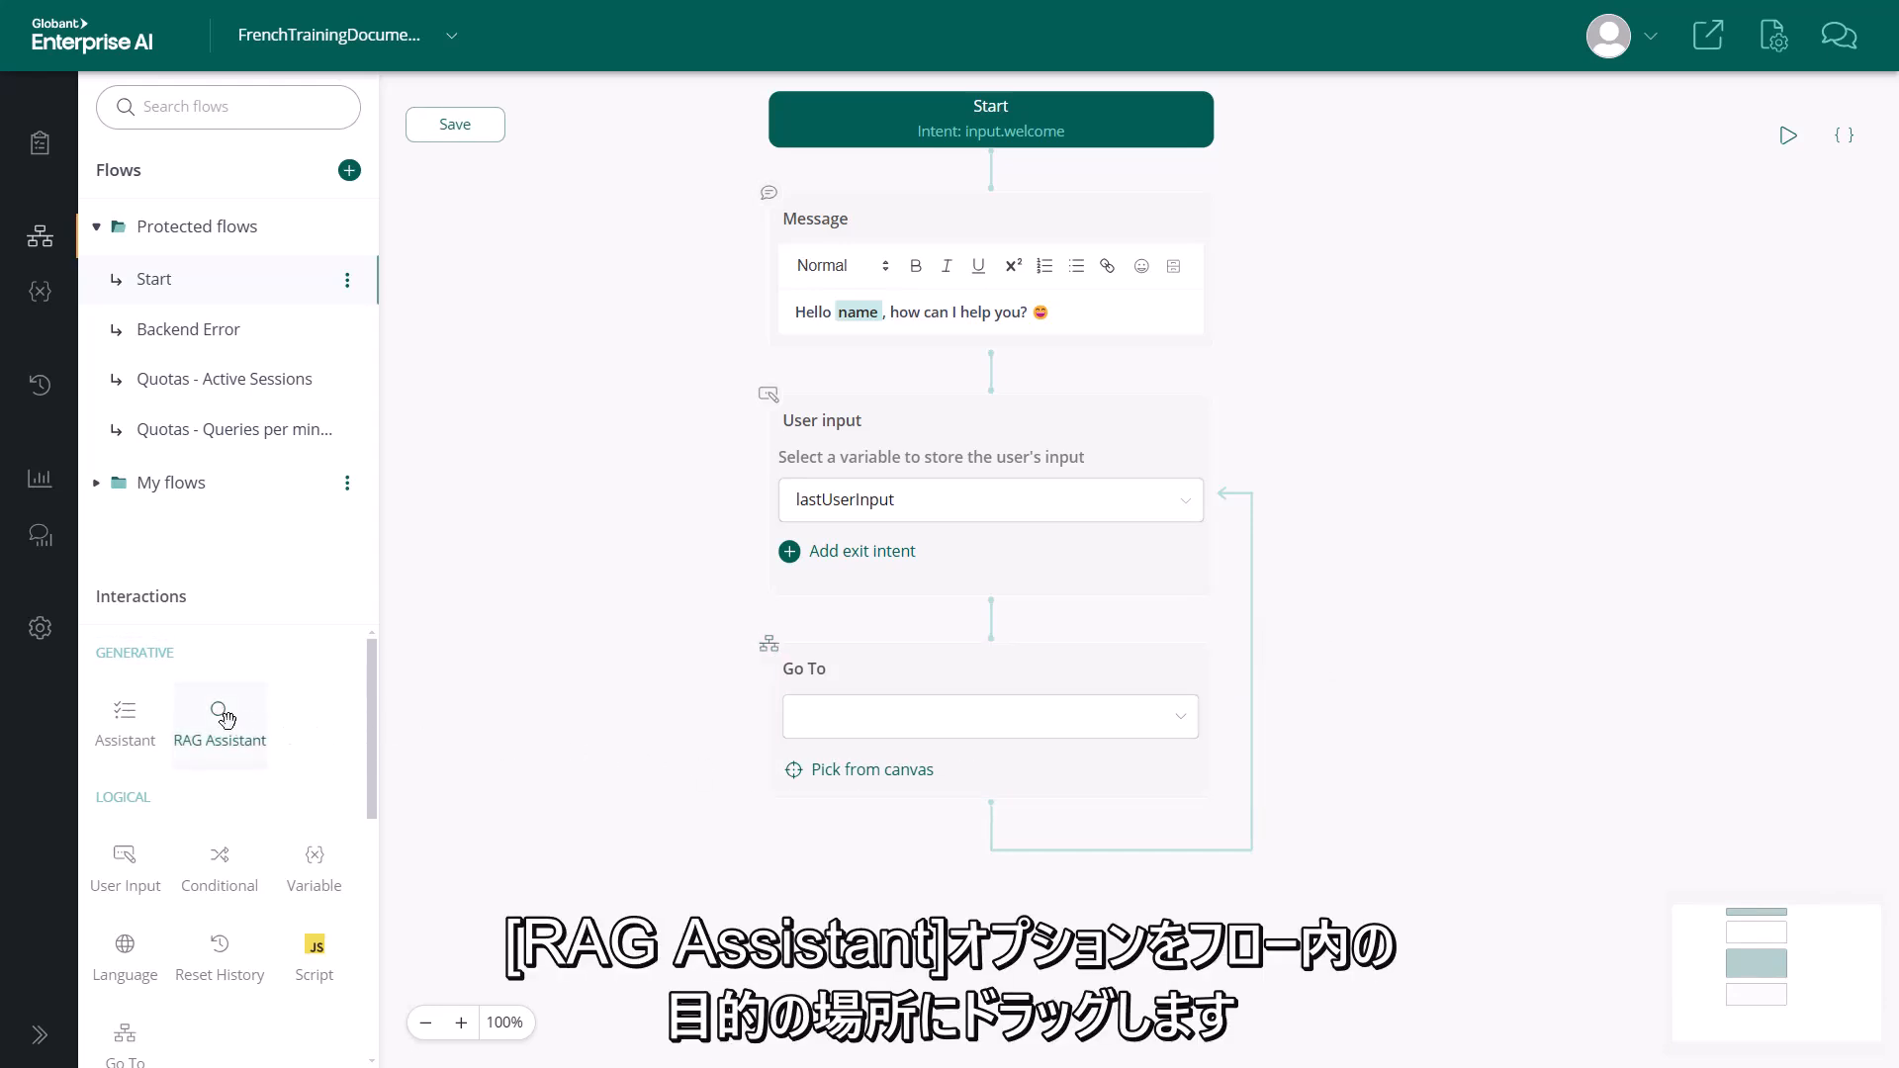
{"action": "left_click_drag", "start_coordinate": [219, 719], "coordinate": [998, 639]}
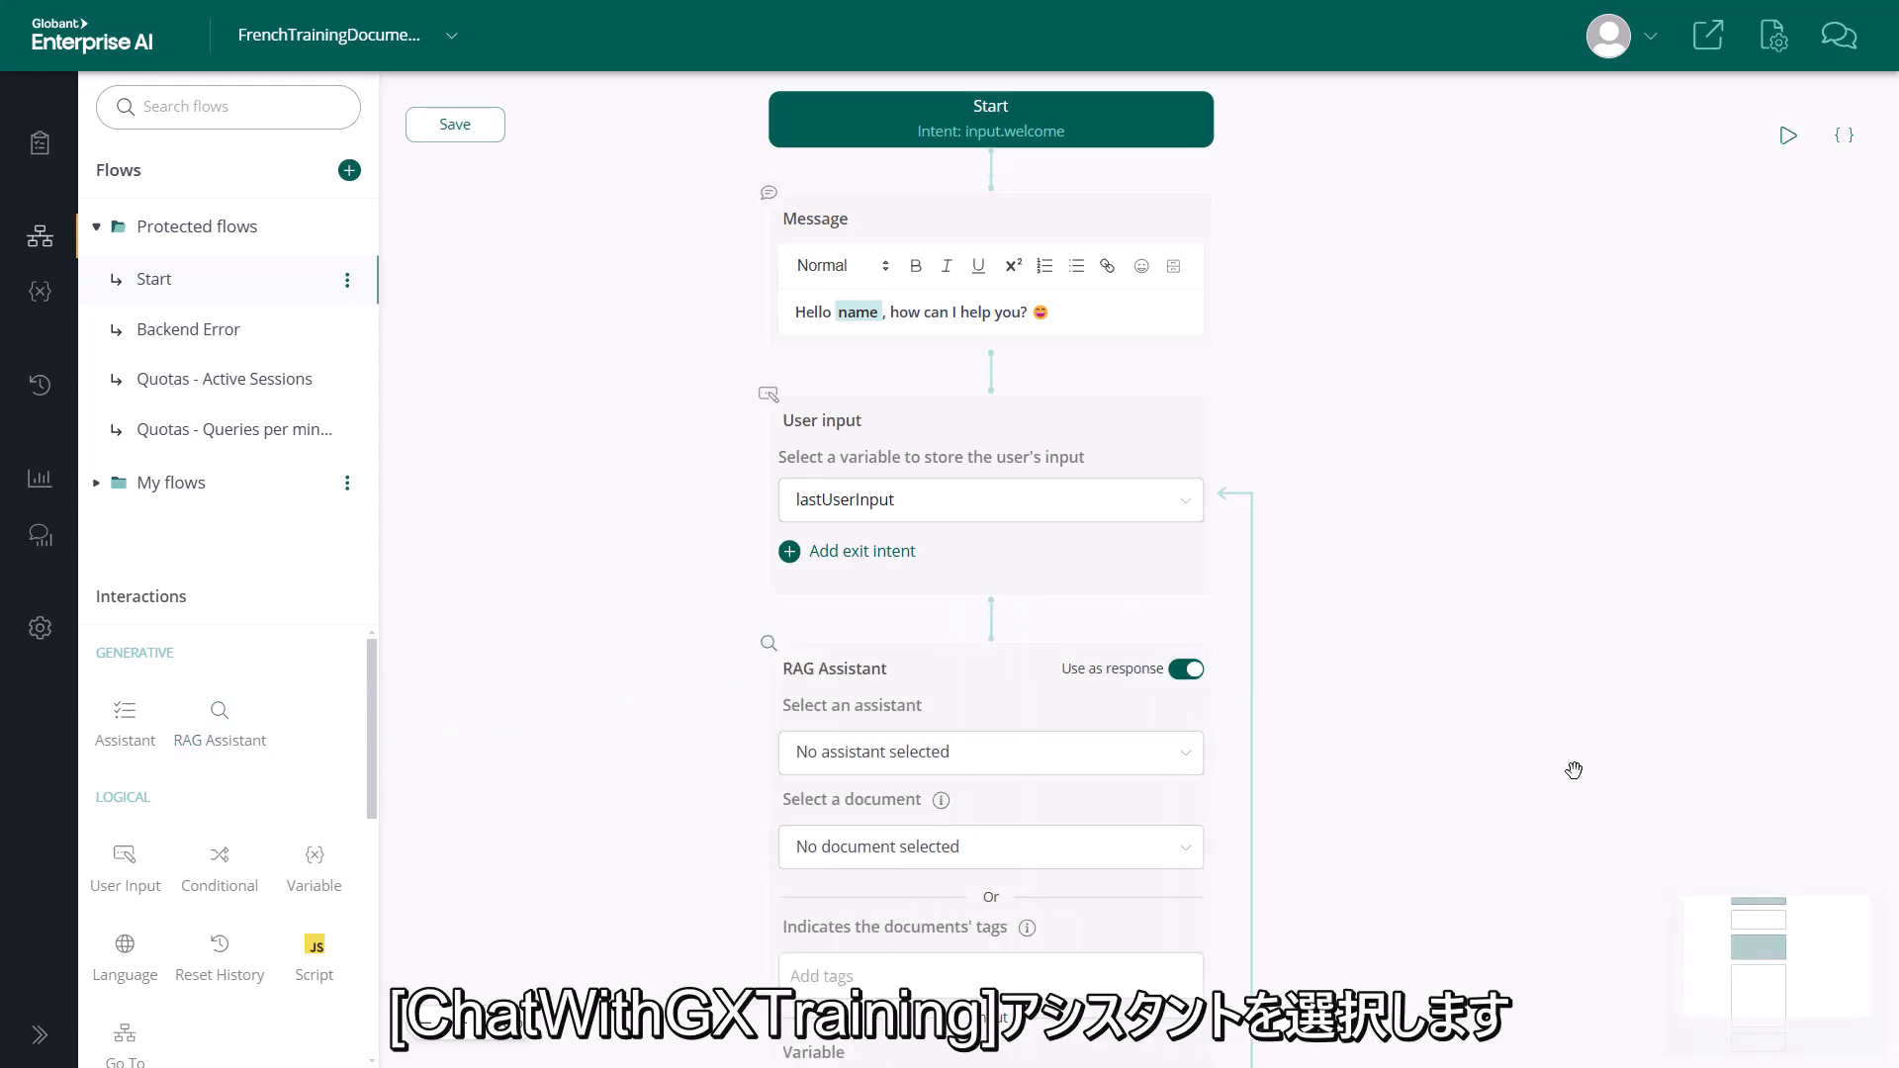
Select ChatWithGXTraining as the RAG Assistant node's assistant and turn off its use as response
{"action": "left_click", "coordinate": [1184, 763]}
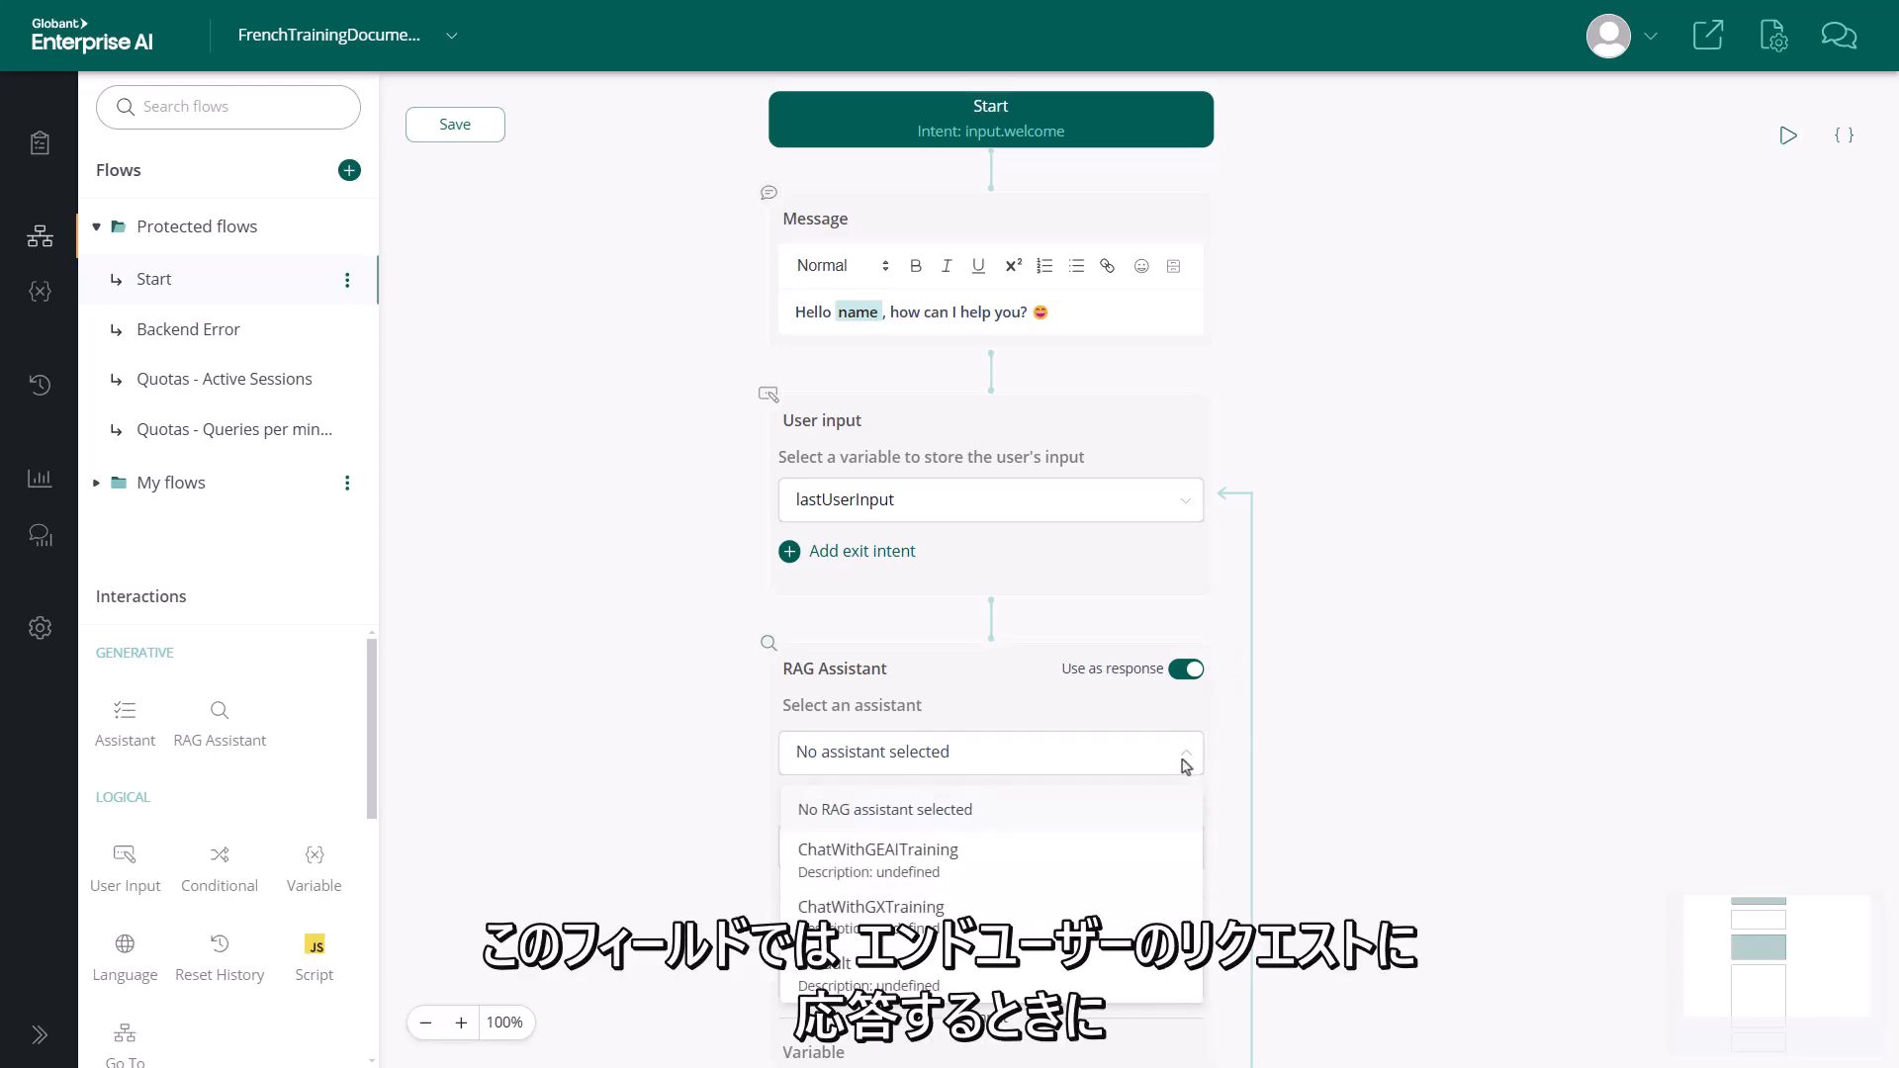
{"action": "left_click", "coordinate": [919, 925]}
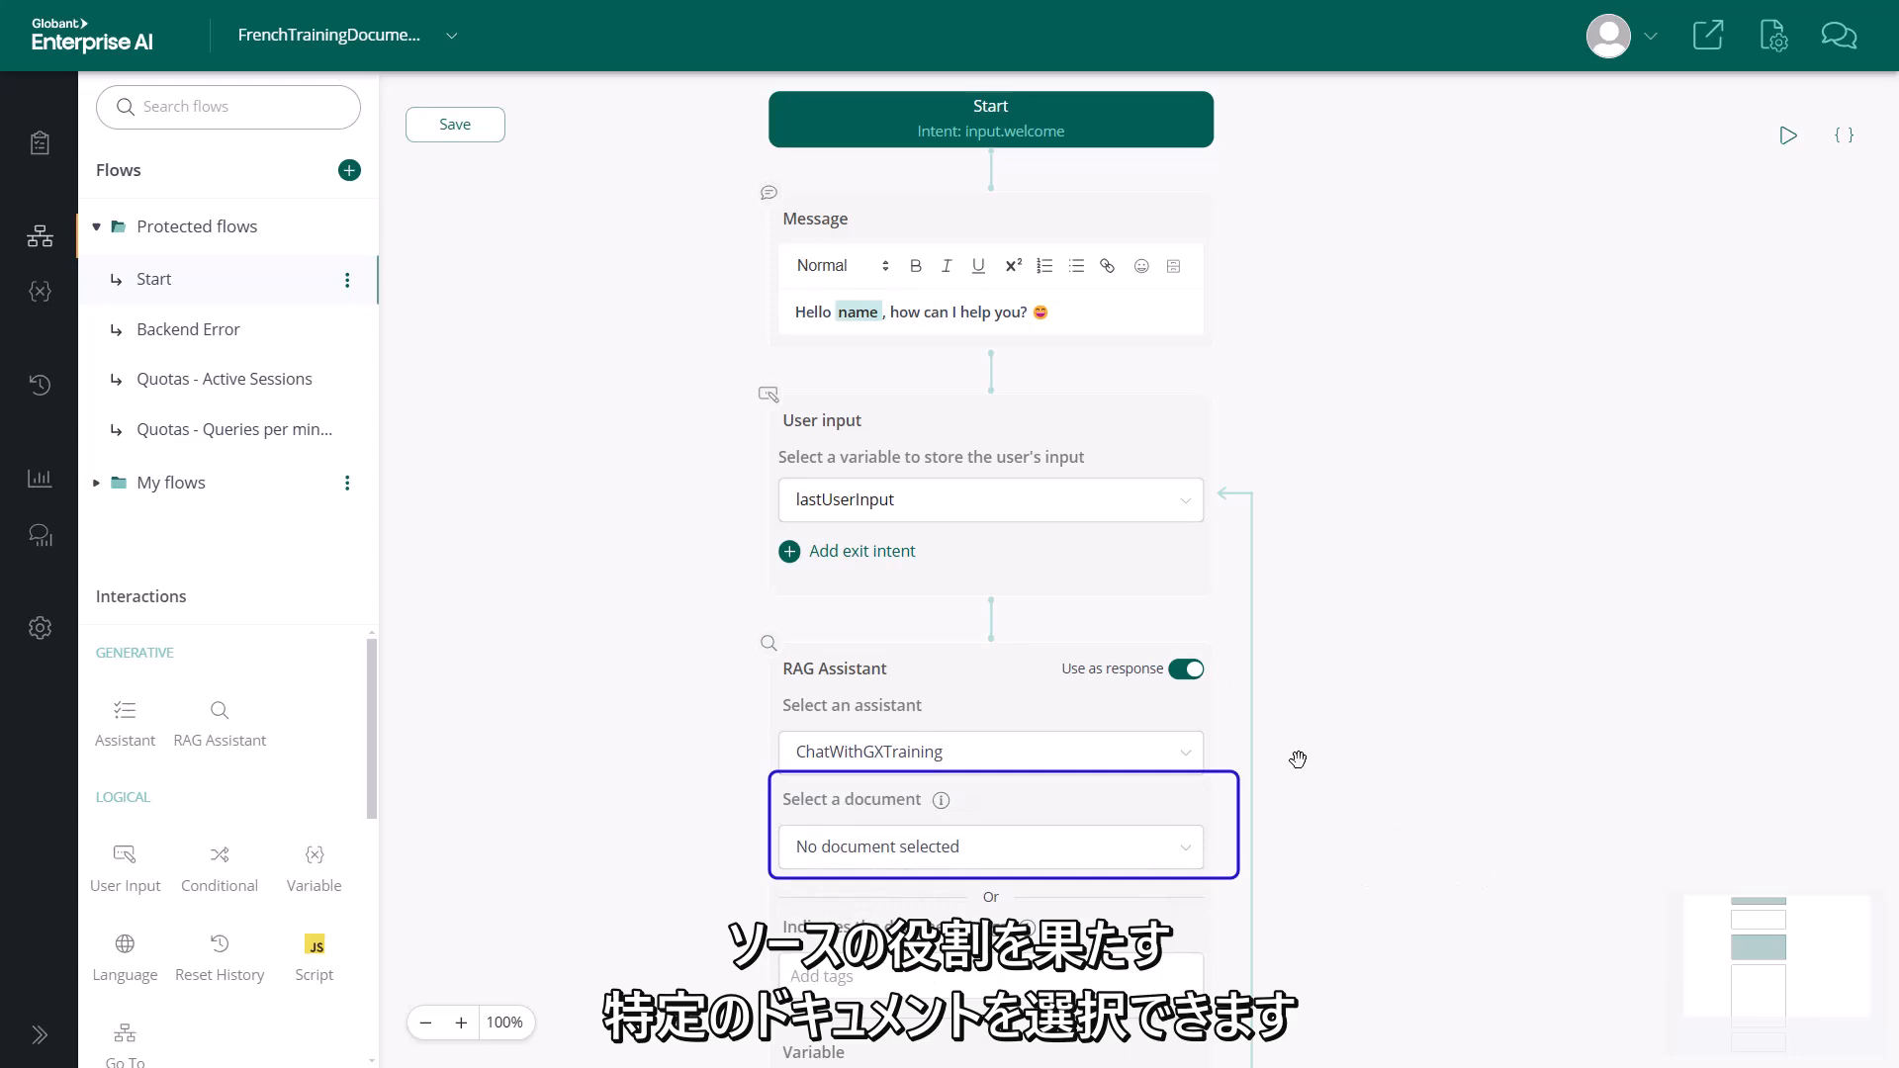
{"action": "scroll", "coordinate": [1293, 693], "scroll_direction": "down", "scroll_amount": 1}
{"action": "scroll", "coordinate": [1292, 670], "scroll_direction": "down", "scroll_amount": 3}
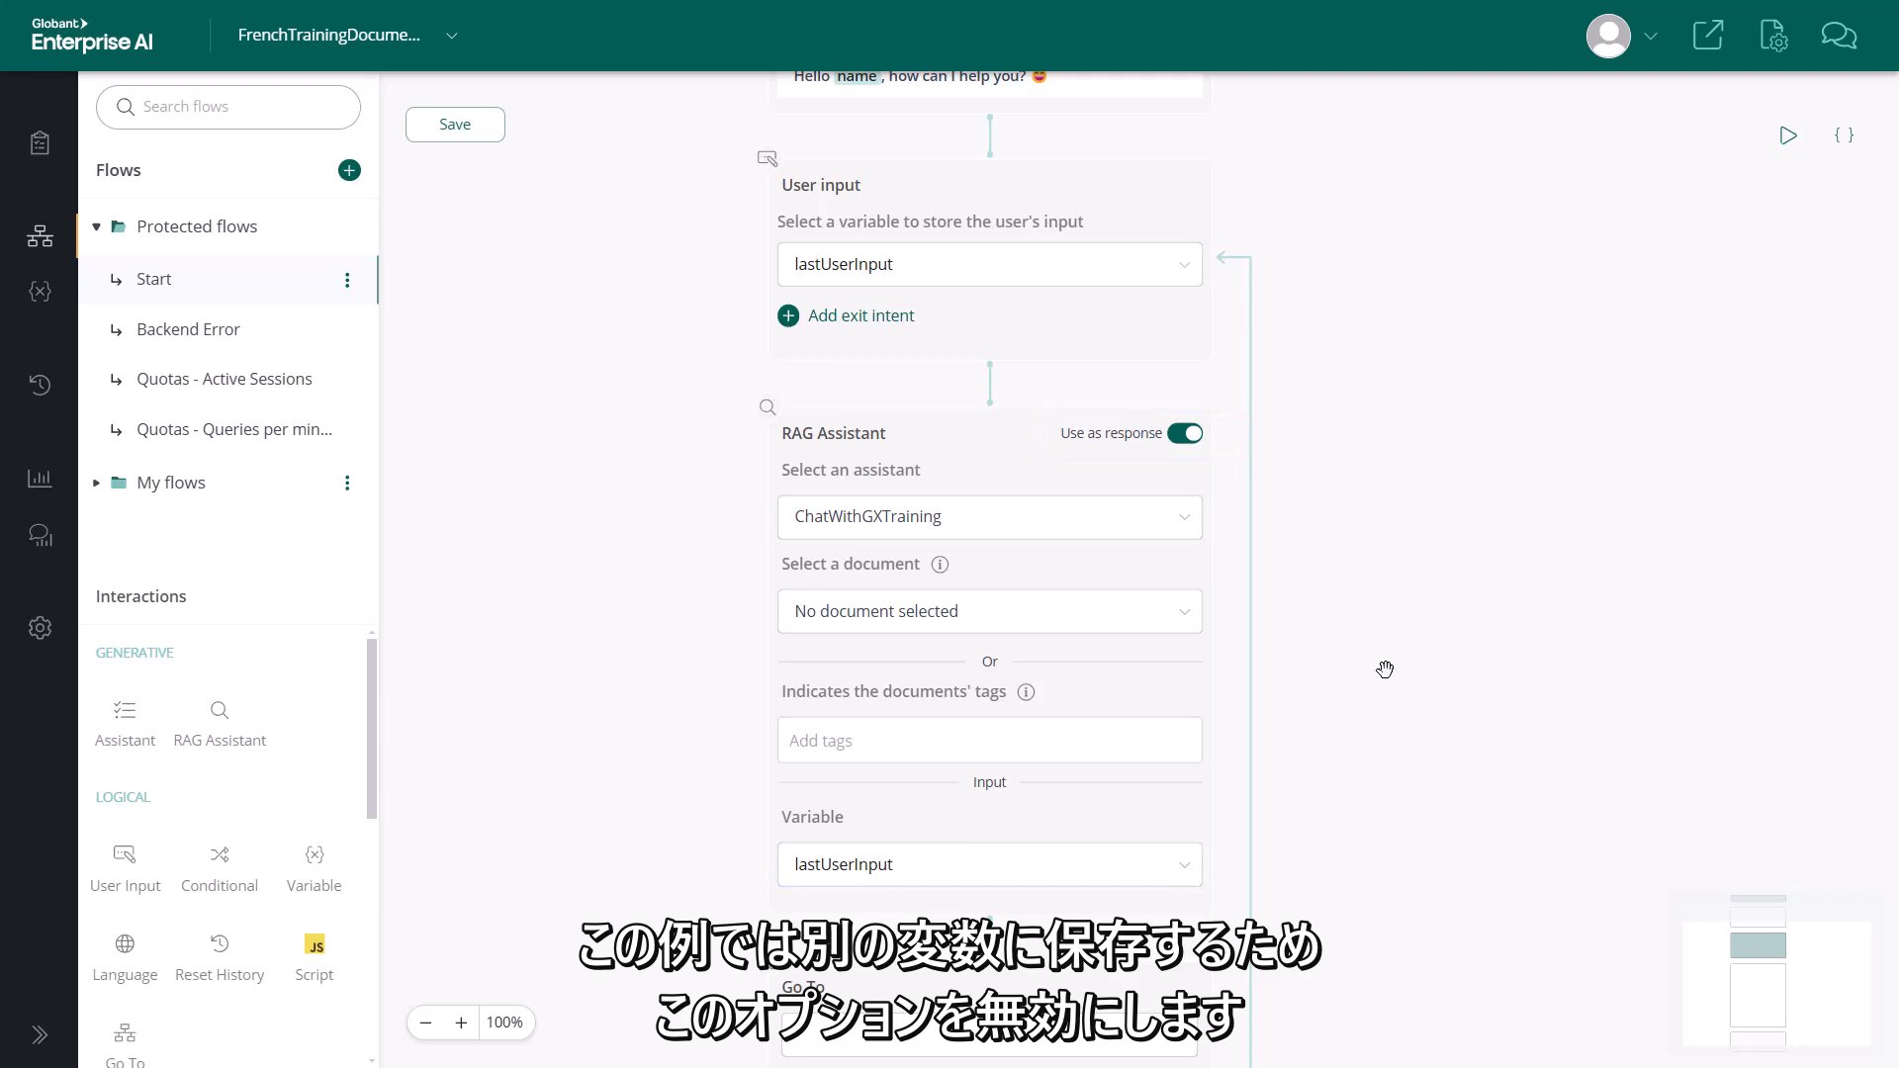
{"action": "left_click", "coordinate": [1184, 434]}
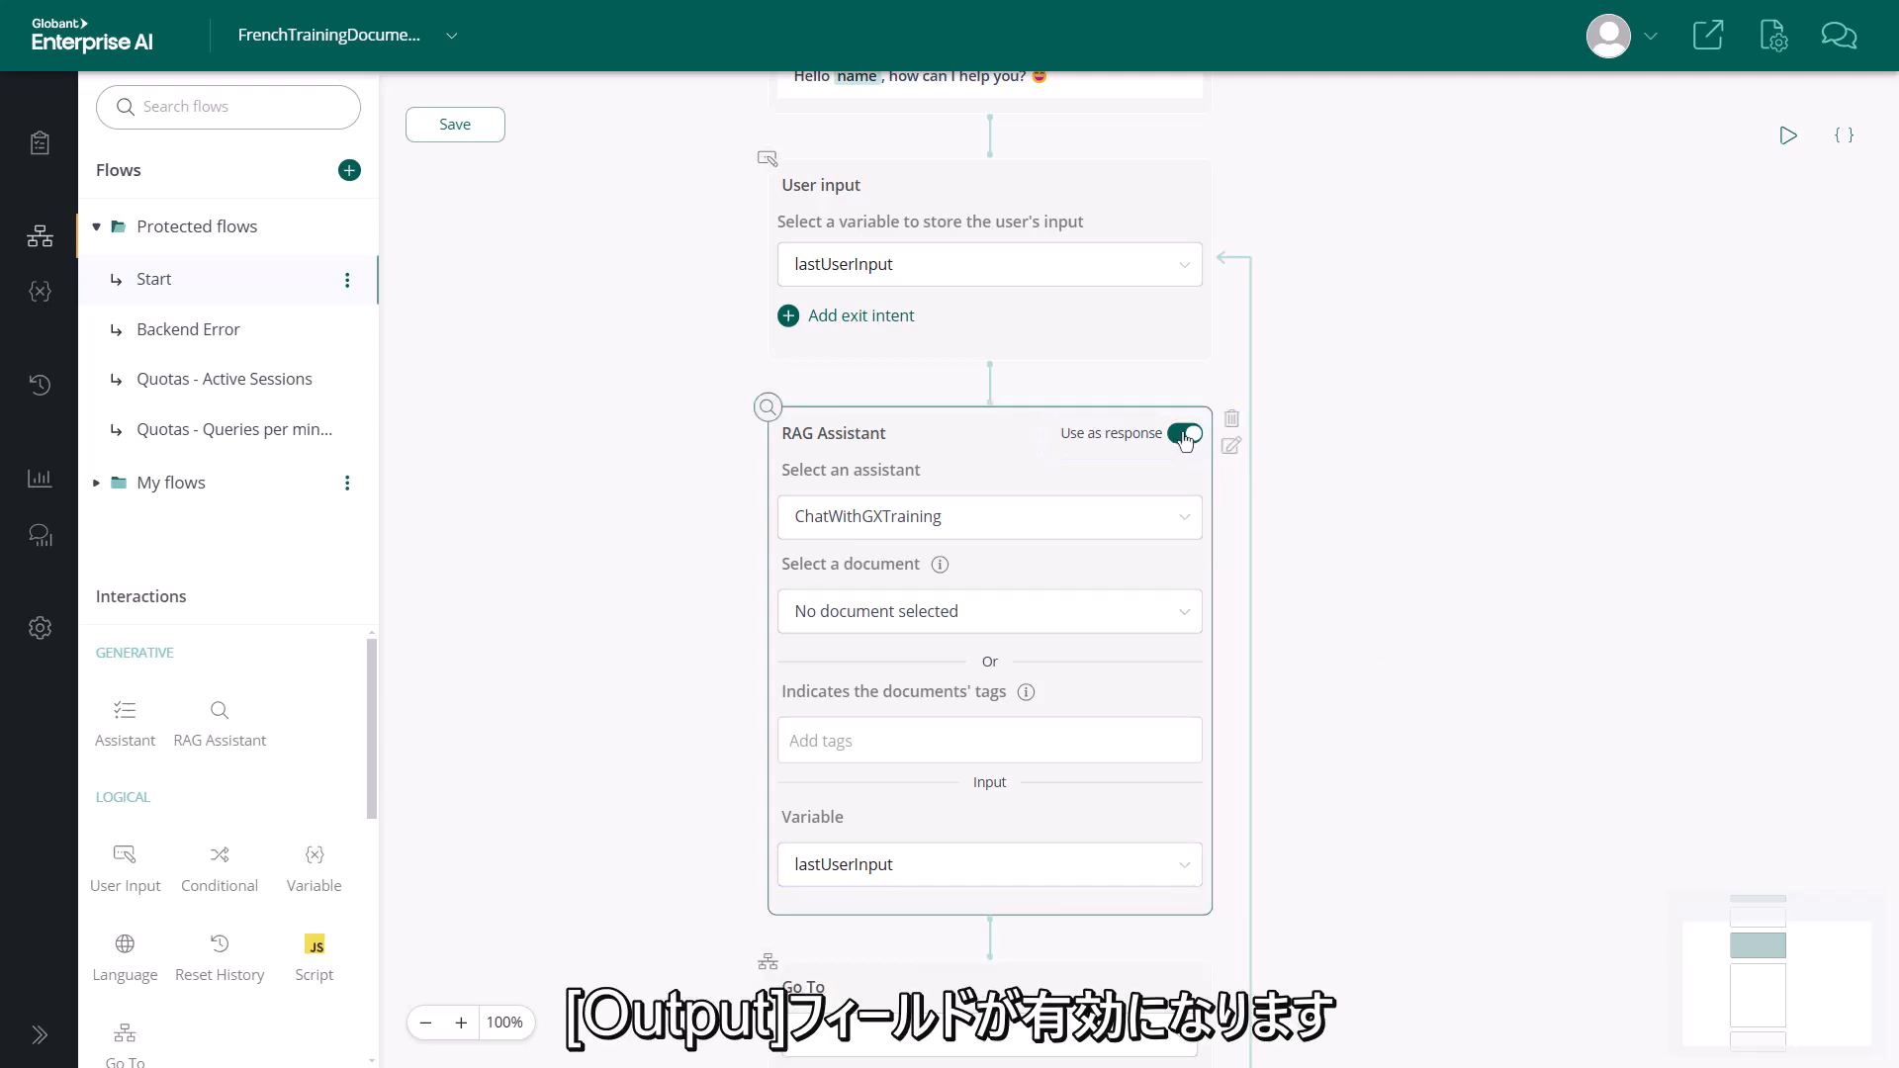
{"action": "left_click", "coordinate": [1185, 434]}
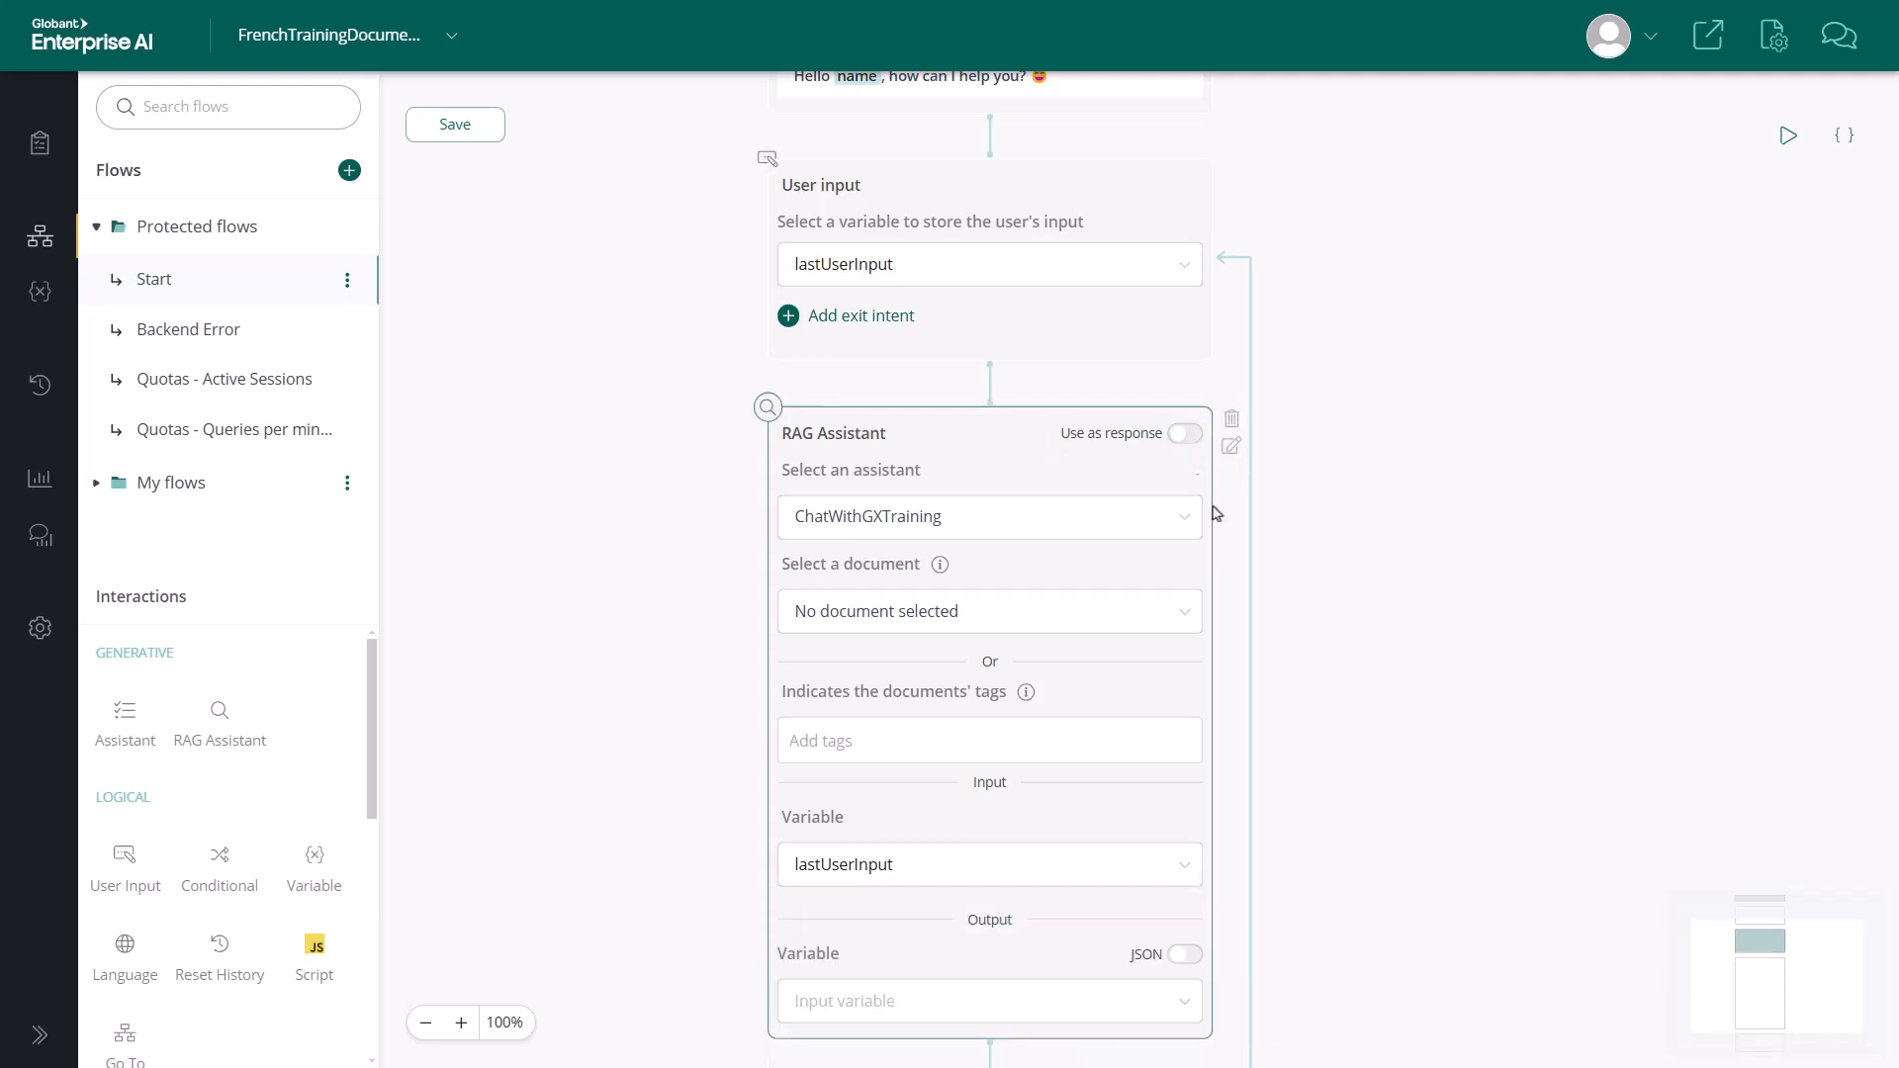
Store the ChatWithGXTraining RAG Assistant node's output in the lastResponse variable
{"action": "scroll", "coordinate": [1306, 675], "scroll_direction": "down", "scroll_amount": 2}
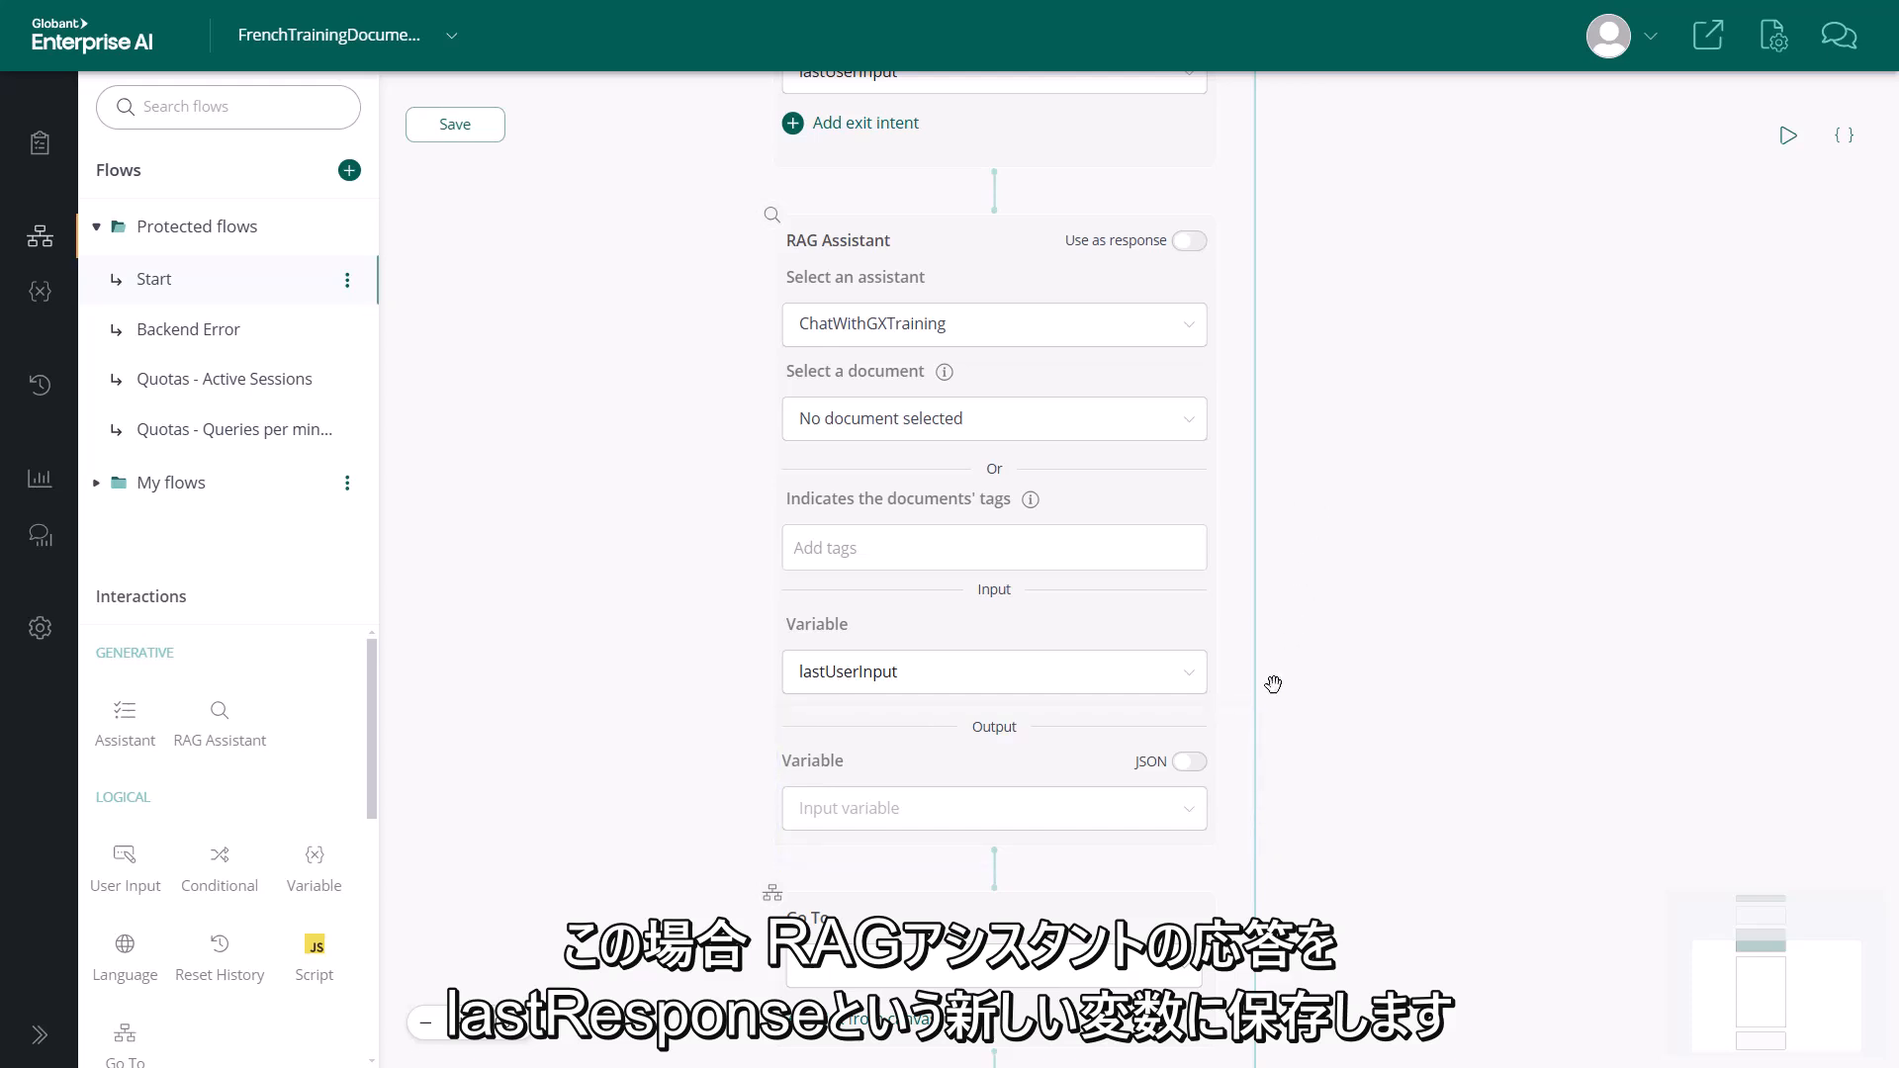
{"action": "left_click", "coordinate": [1186, 811]}
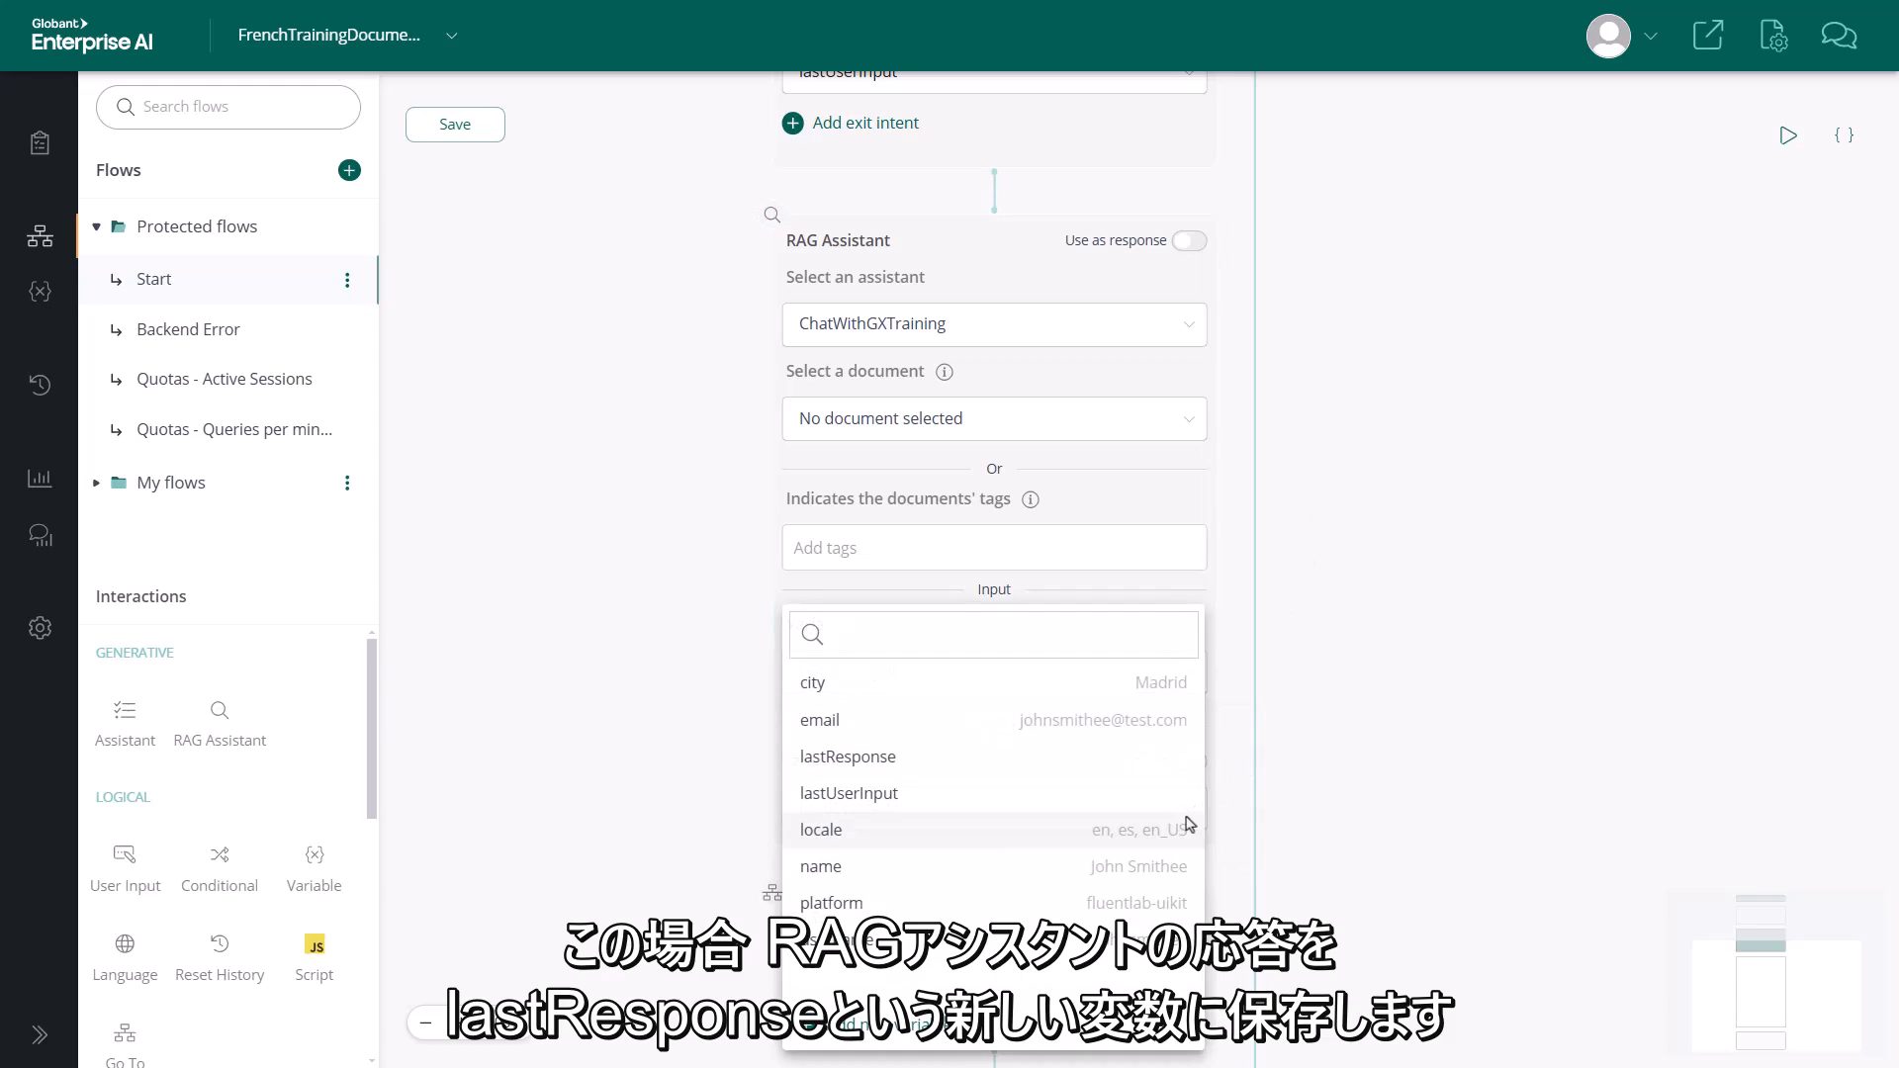
{"action": "left_click", "coordinate": [941, 761]}
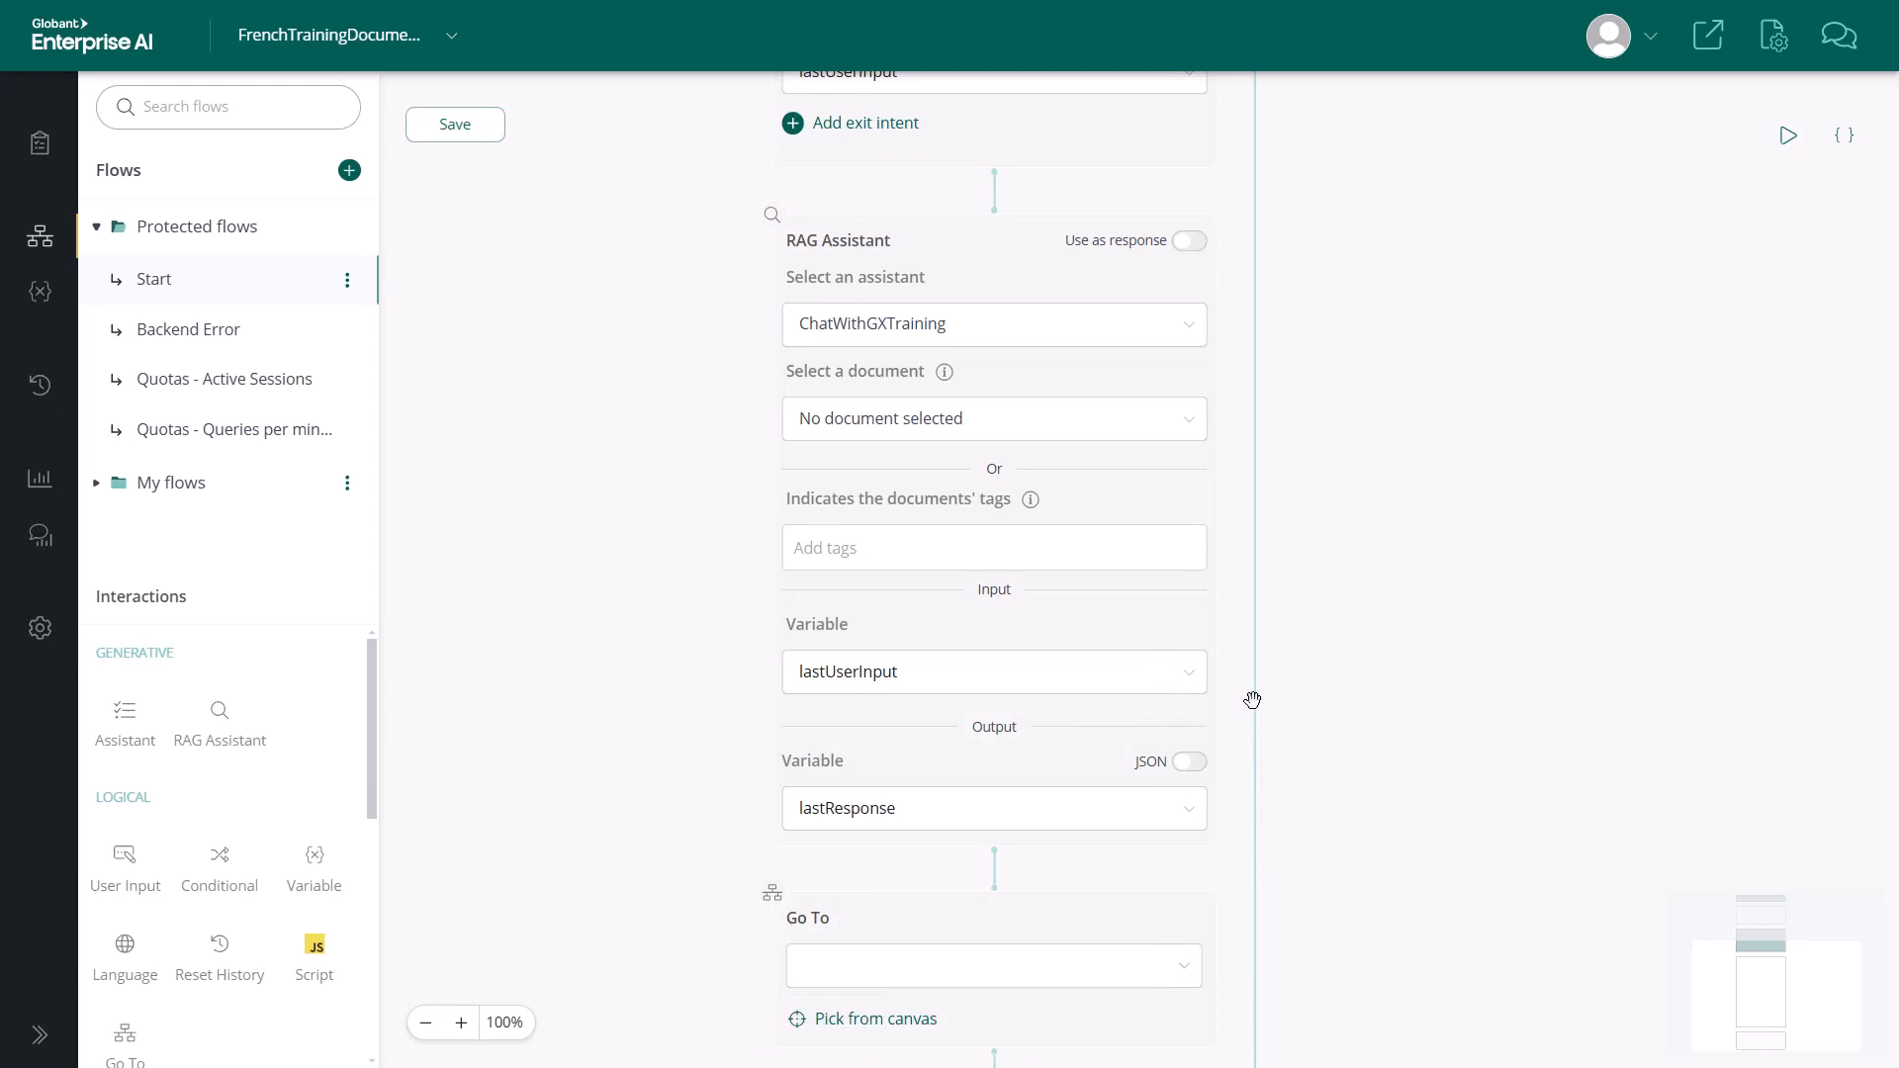
{"action": "left_click", "coordinate": [1194, 676]}
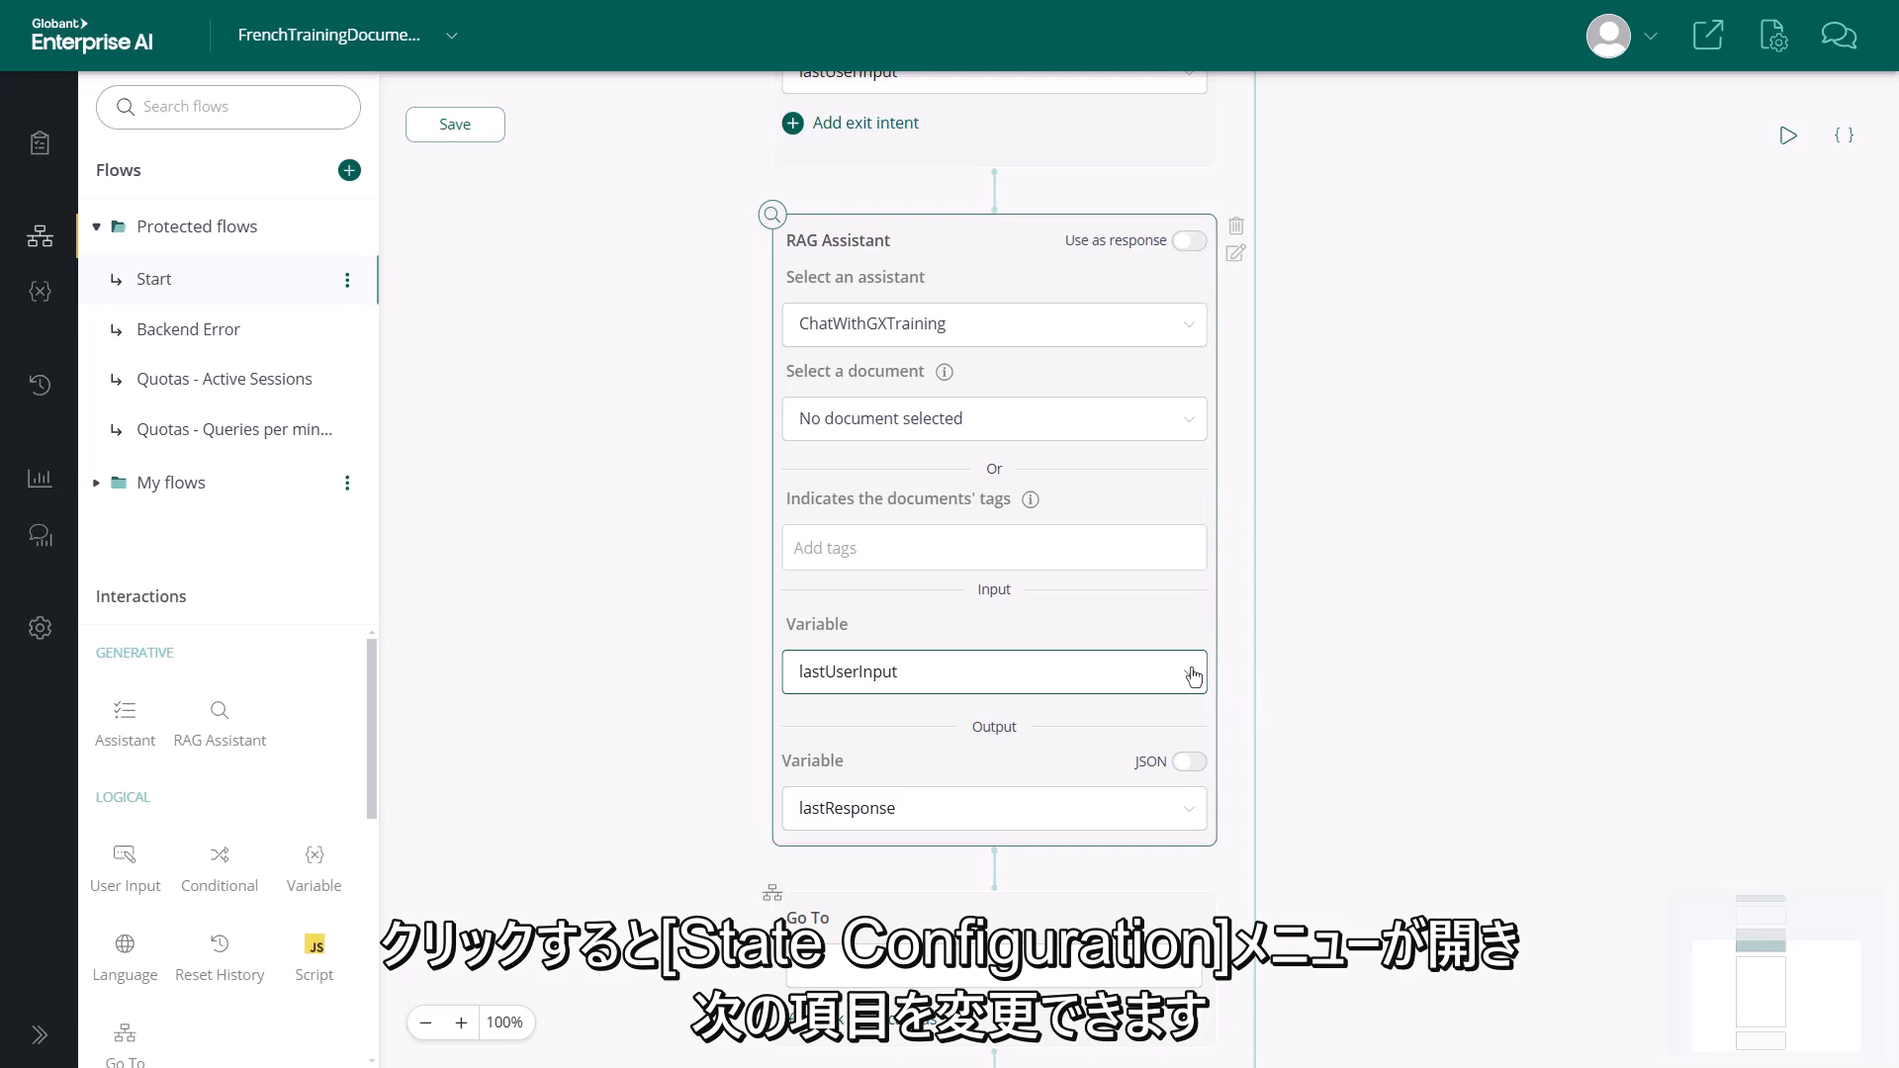
Enable no-match handling in the ChatWithGXTraining RAG Assistant node's state configuration
{"action": "left_click", "coordinate": [1234, 259]}
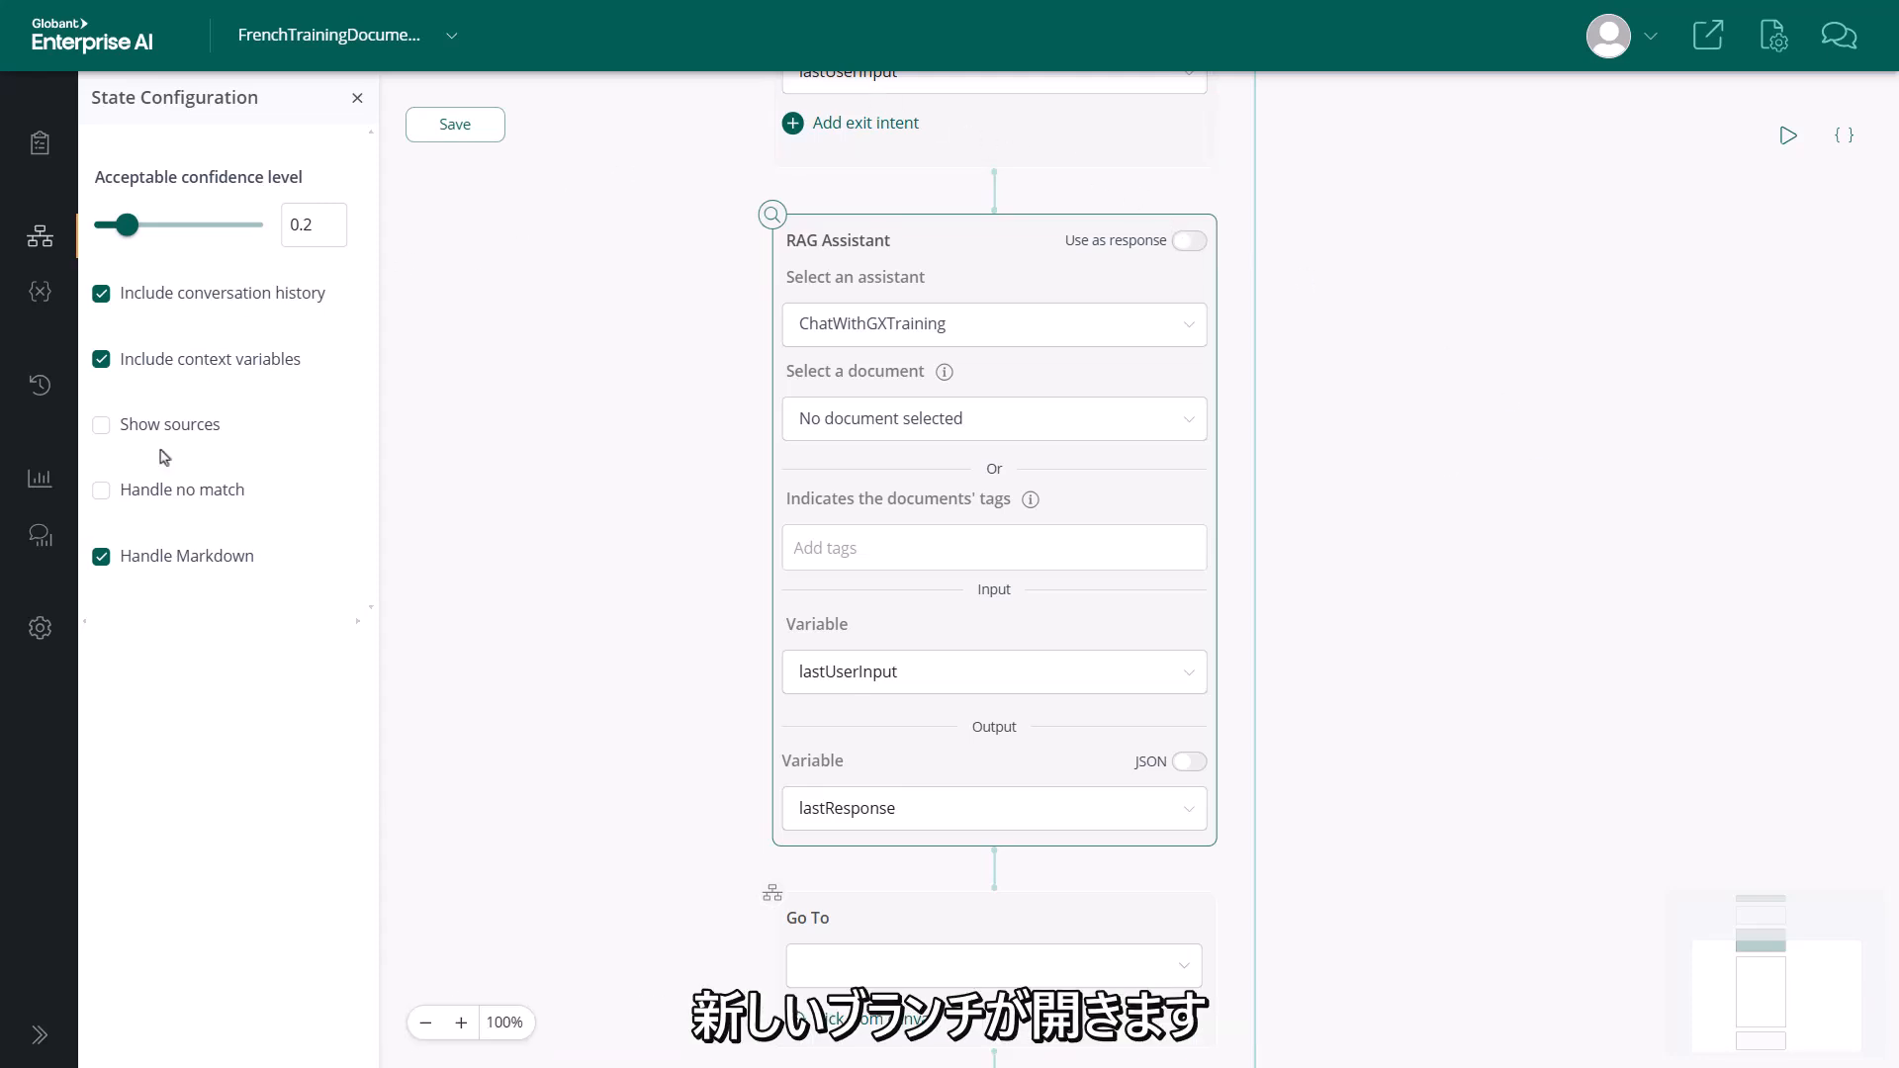
{"action": "left_click", "coordinate": [107, 494]}
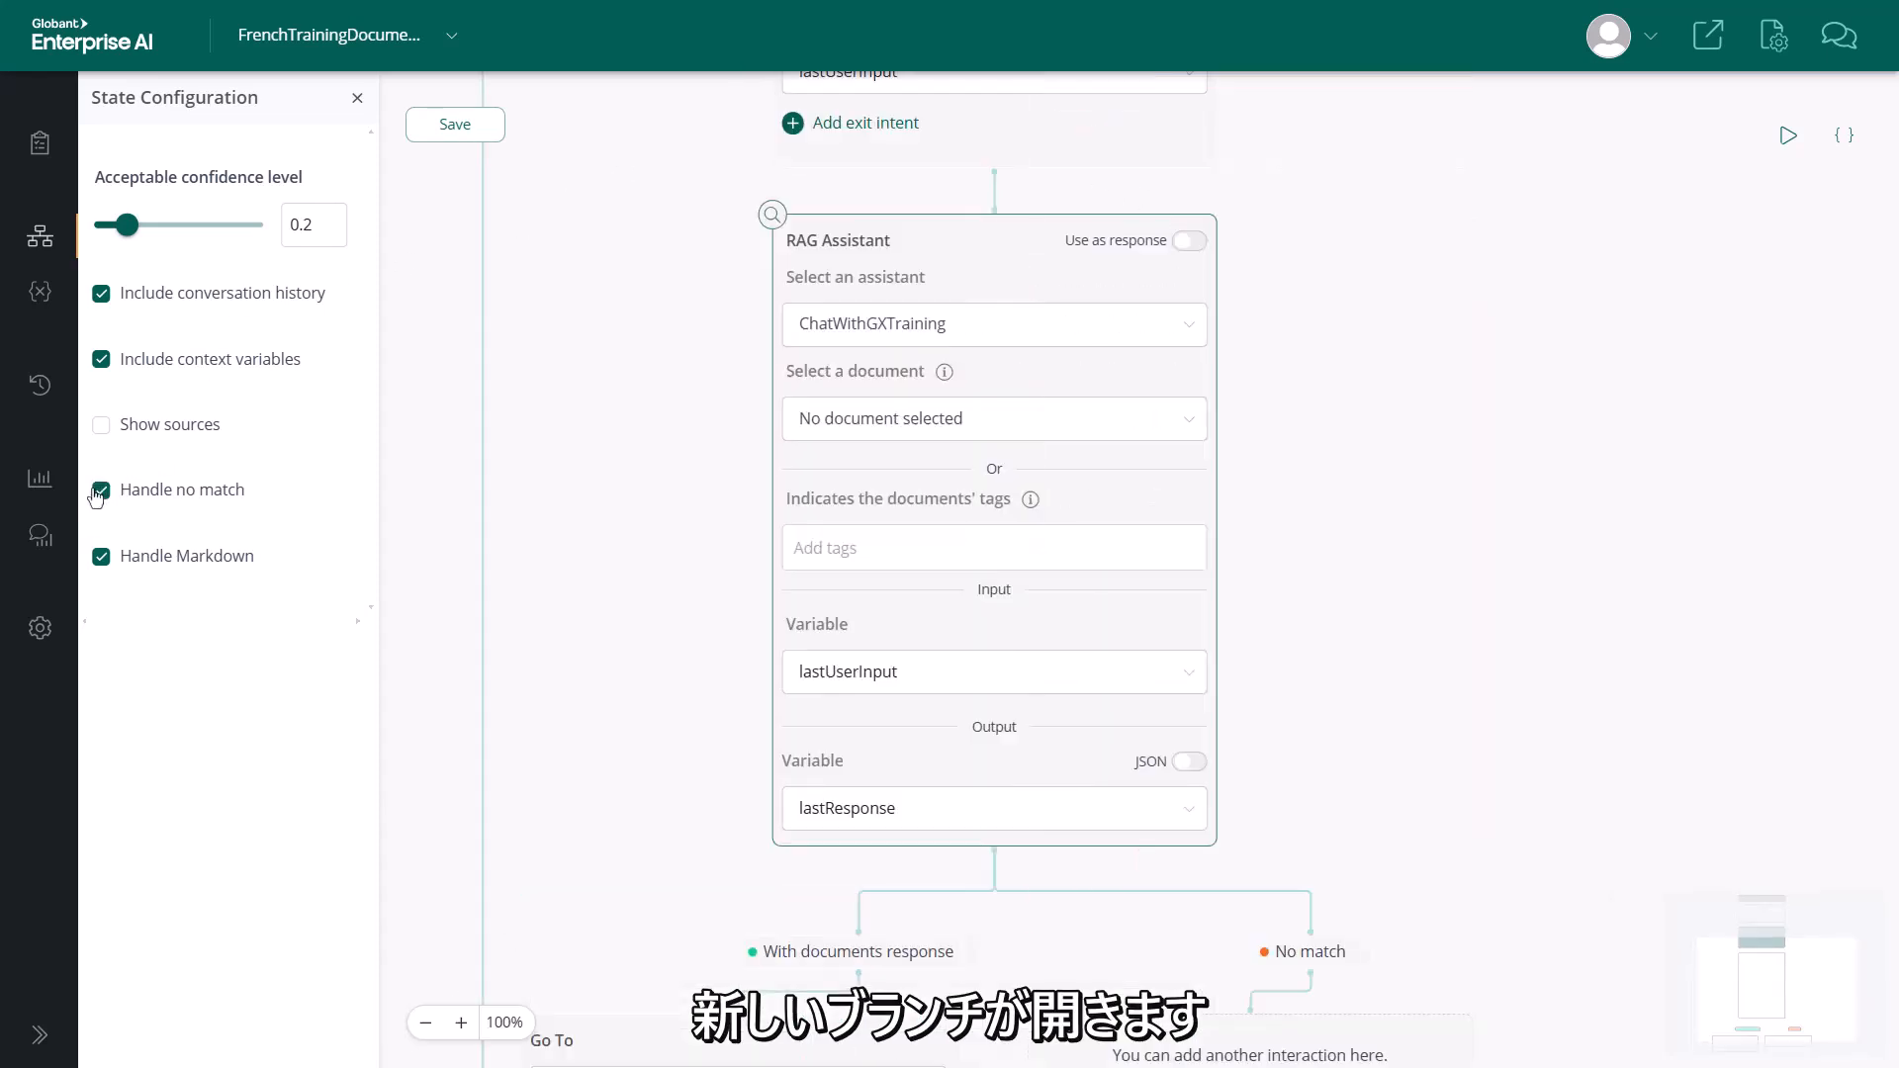
{"action": "left_click_drag", "start_coordinate": [1399, 644], "coordinate": [1457, 187]}
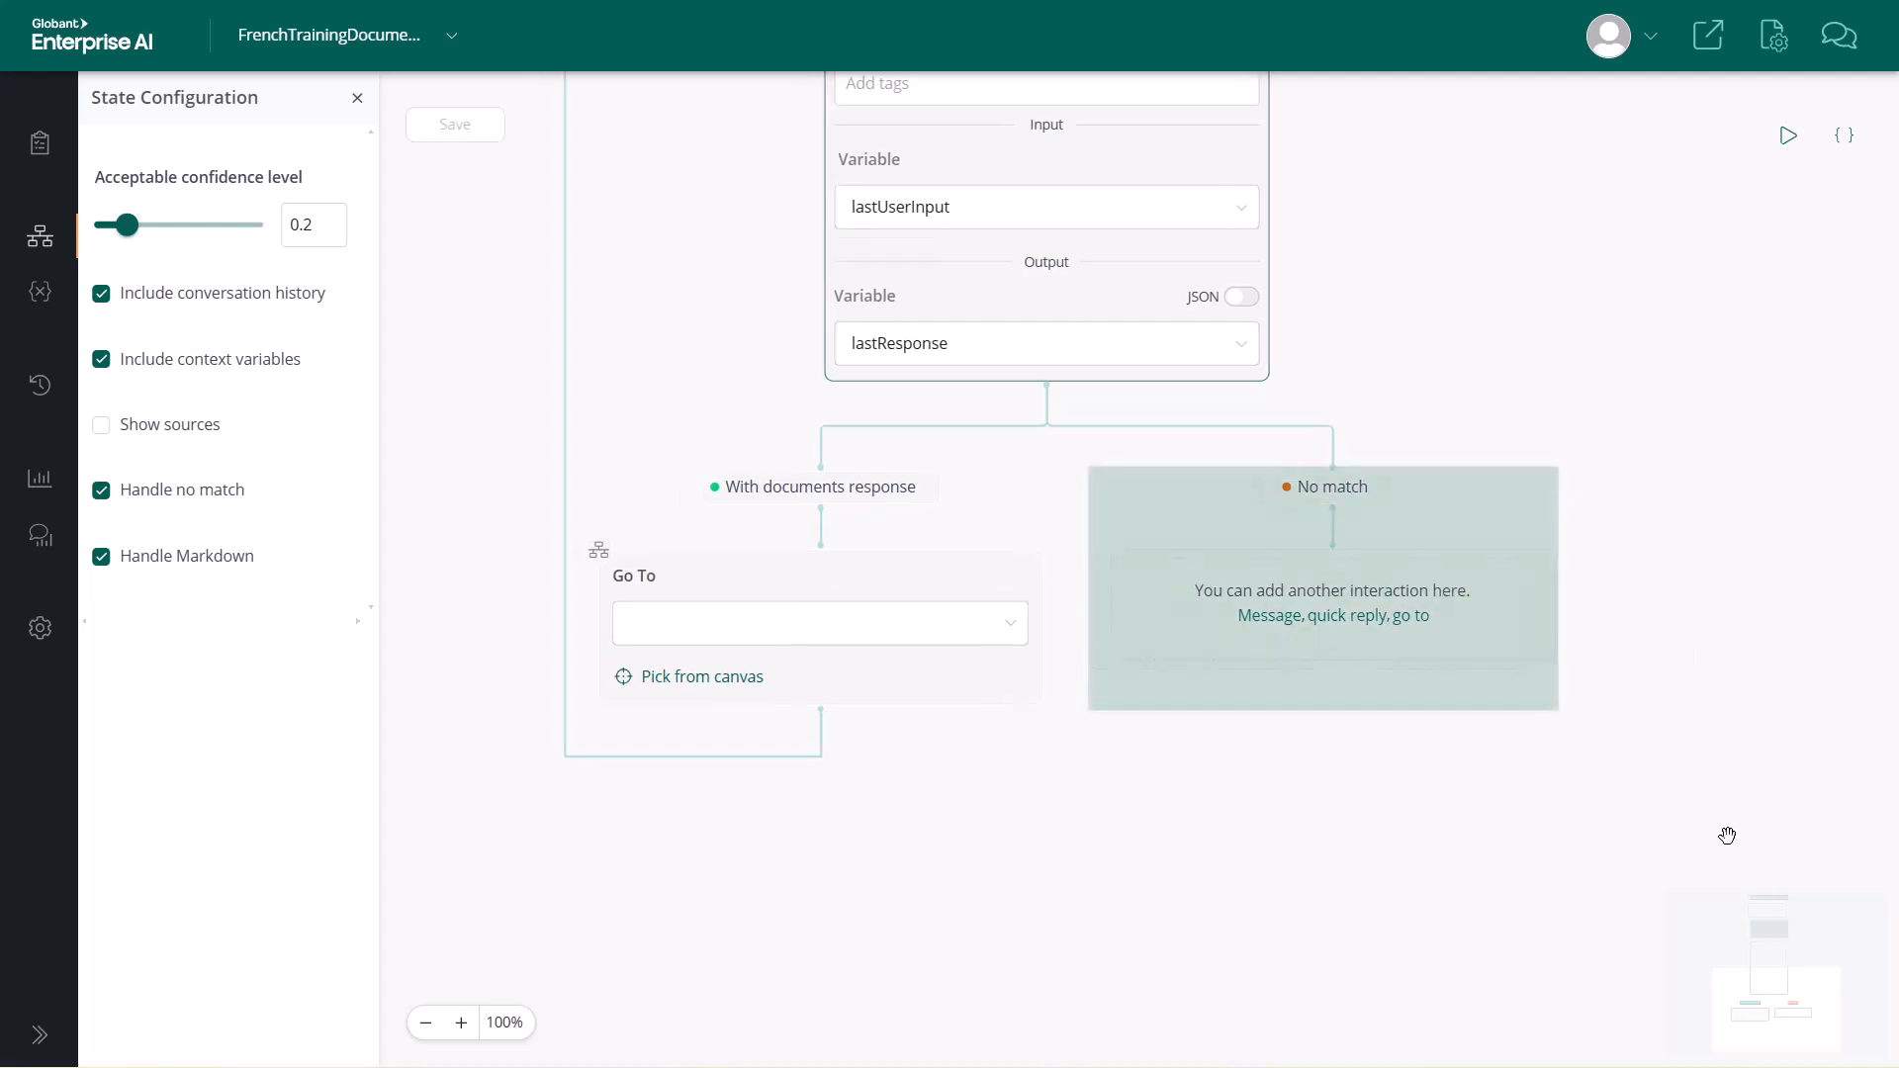
{"action": "left_click", "coordinate": [356, 99]}
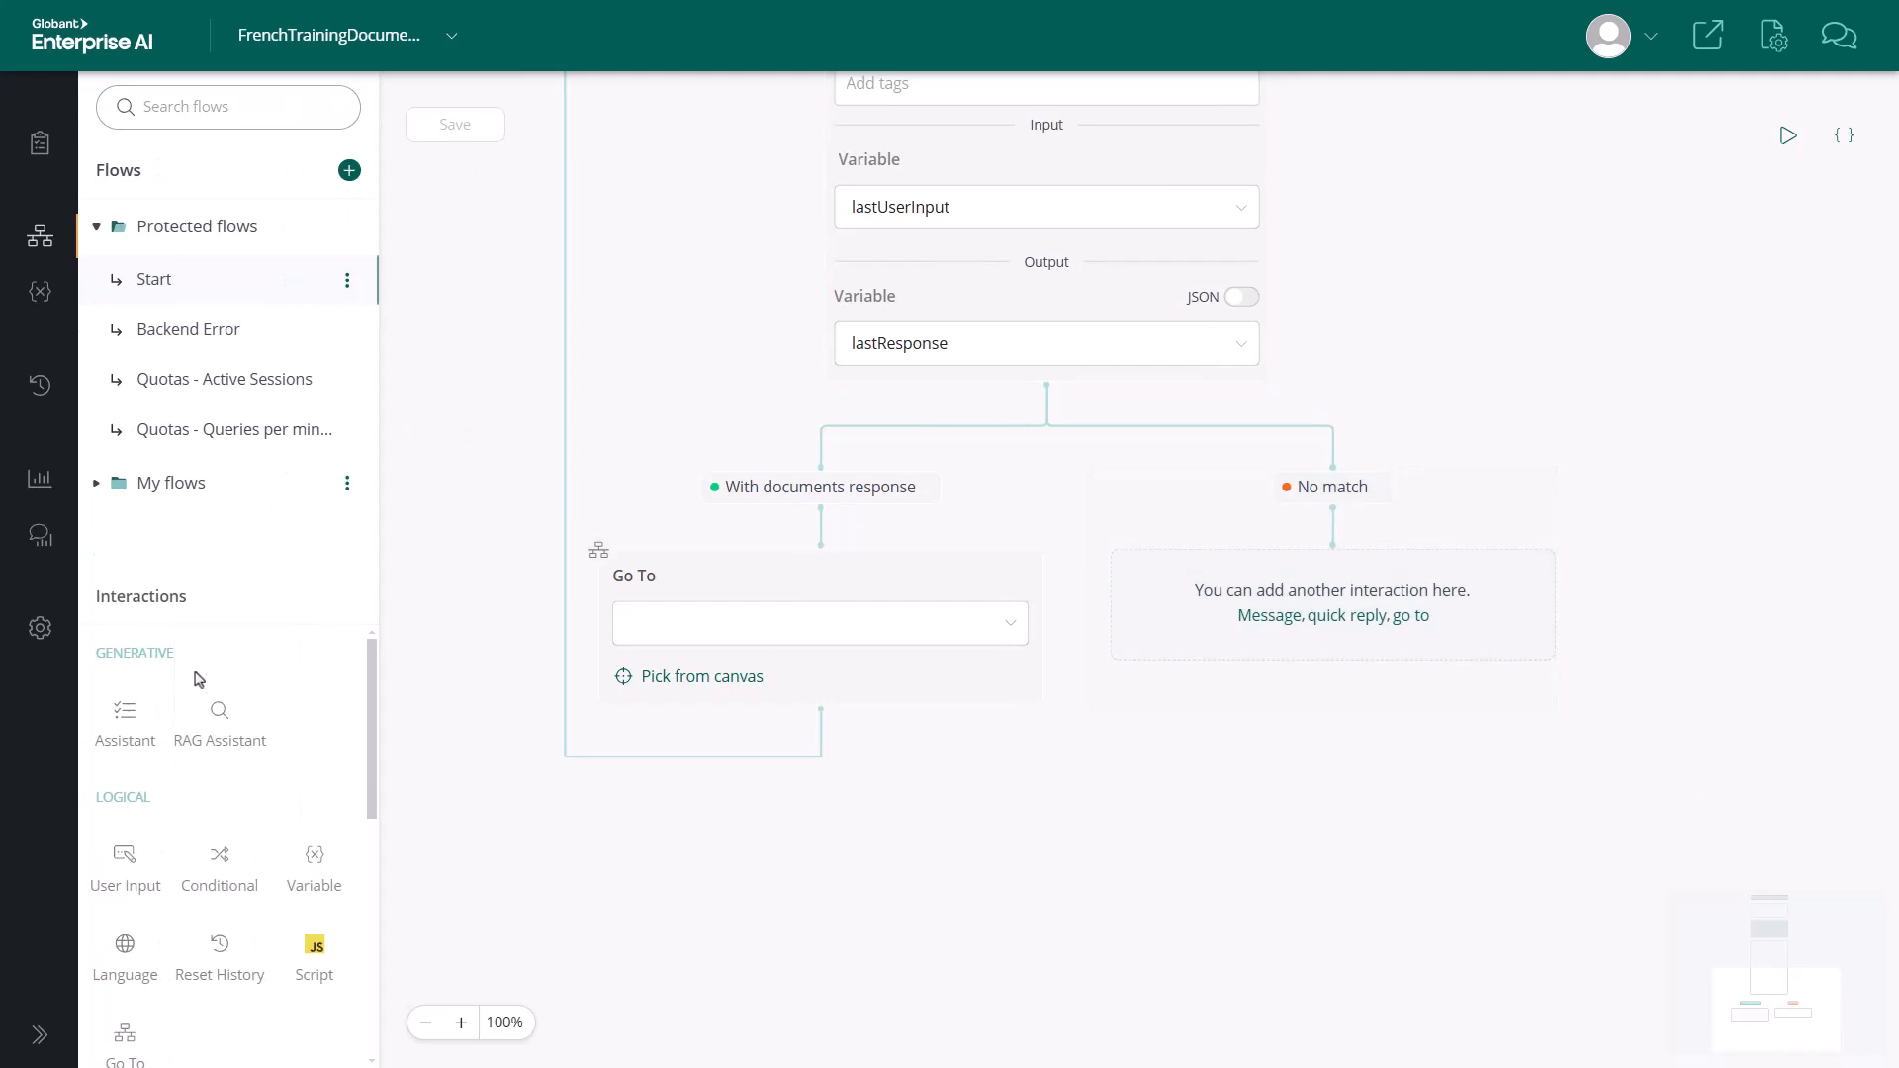
Add a RAG Assistant node to the No match branch and select ChatWithGEAITraining as its assistant
{"action": "left_click_drag", "start_coordinate": [232, 716], "coordinate": [1340, 605]}
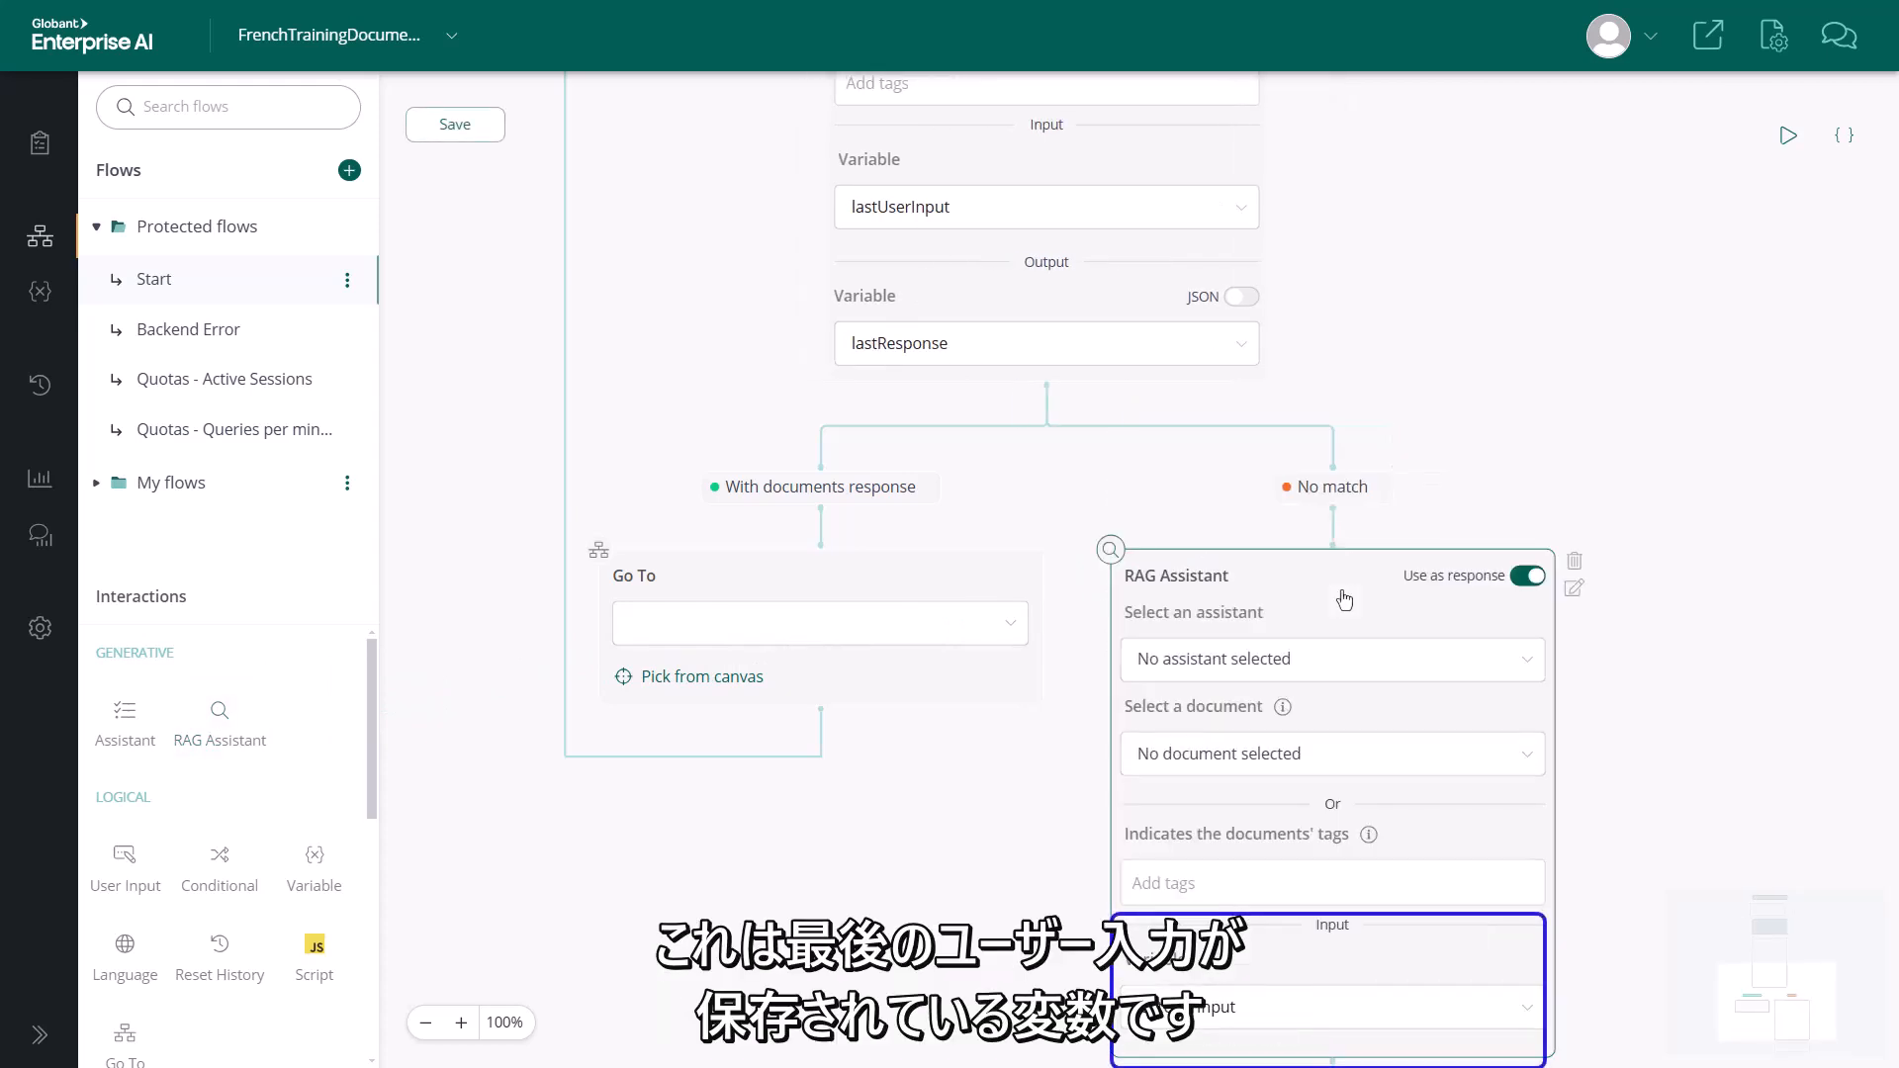
{"action": "left_click", "coordinate": [1532, 662]}
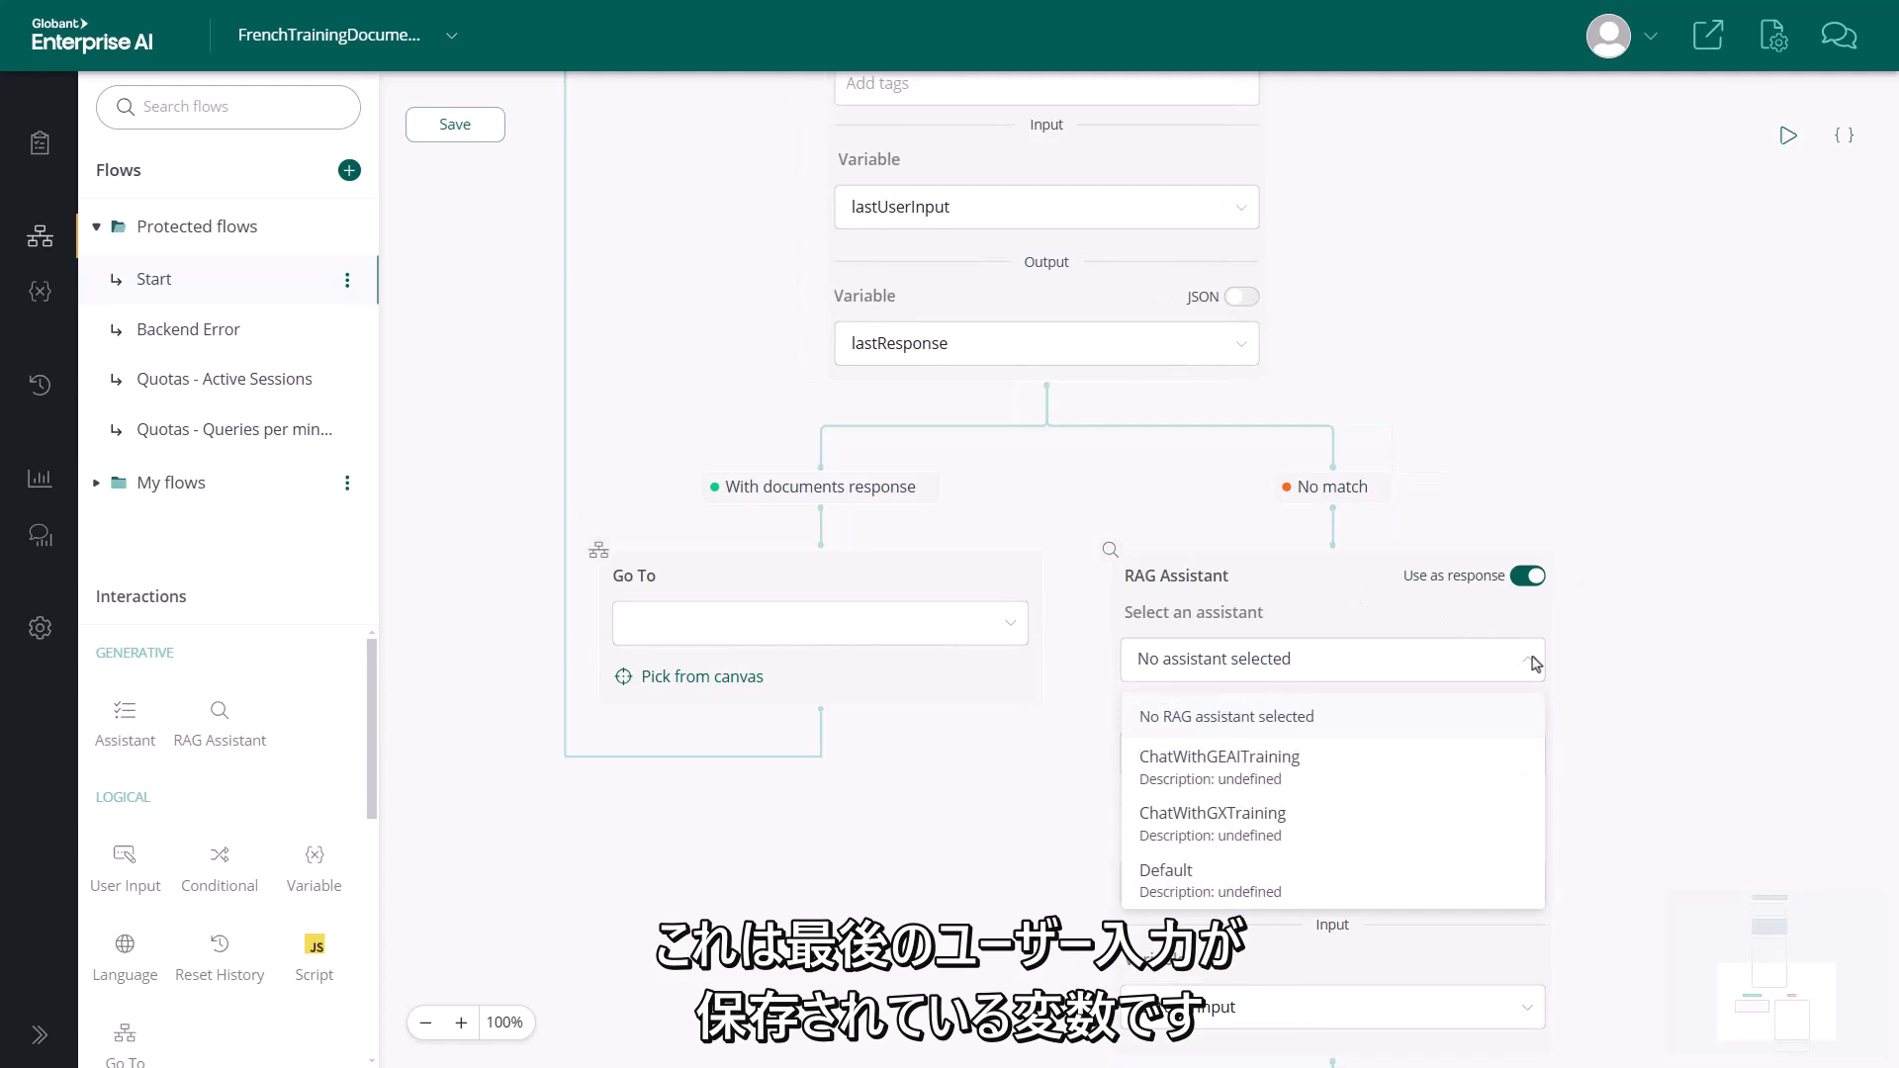
{"action": "left_click", "coordinate": [1297, 768]}
Turn off the ChatWithGEAITraining node's use as response and store its output in the lastResponse variable
{"action": "left_click_drag", "start_coordinate": [1611, 751], "coordinate": [1616, 399]}
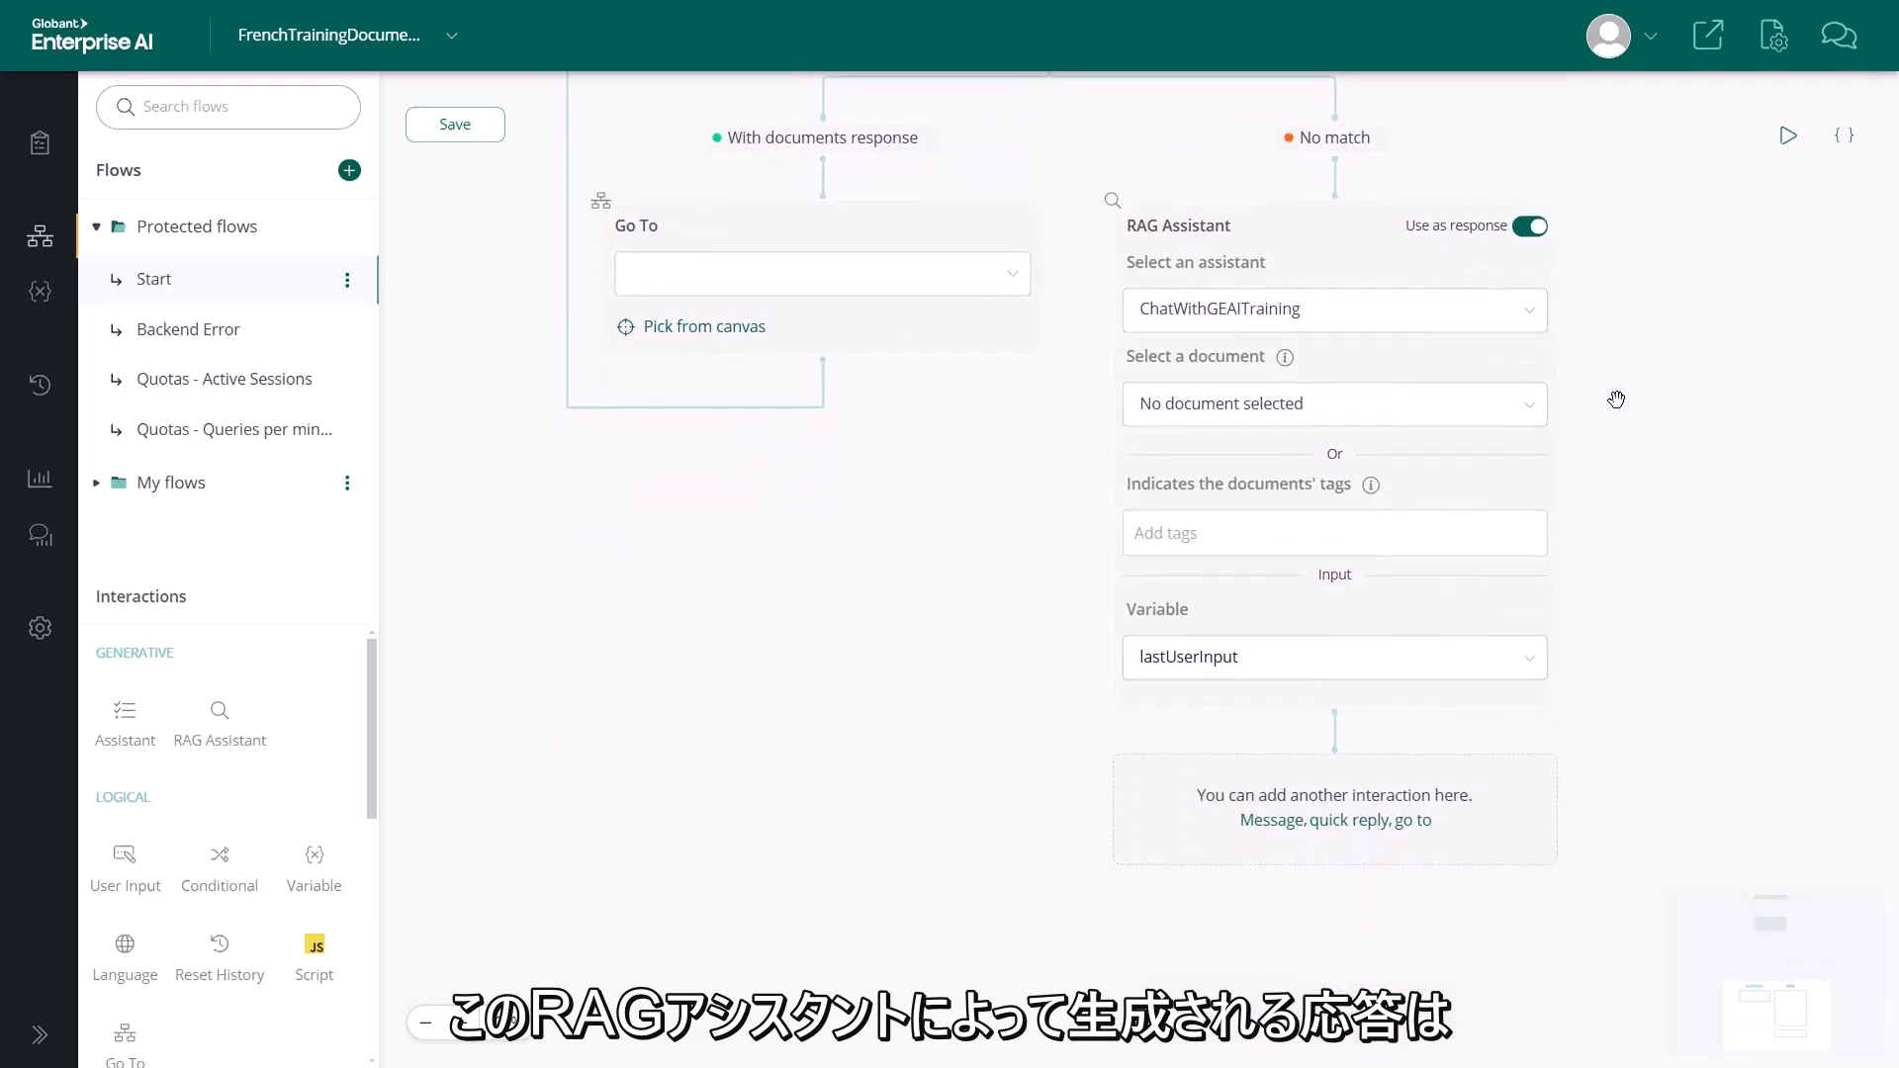
{"action": "left_click", "coordinate": [1531, 226]}
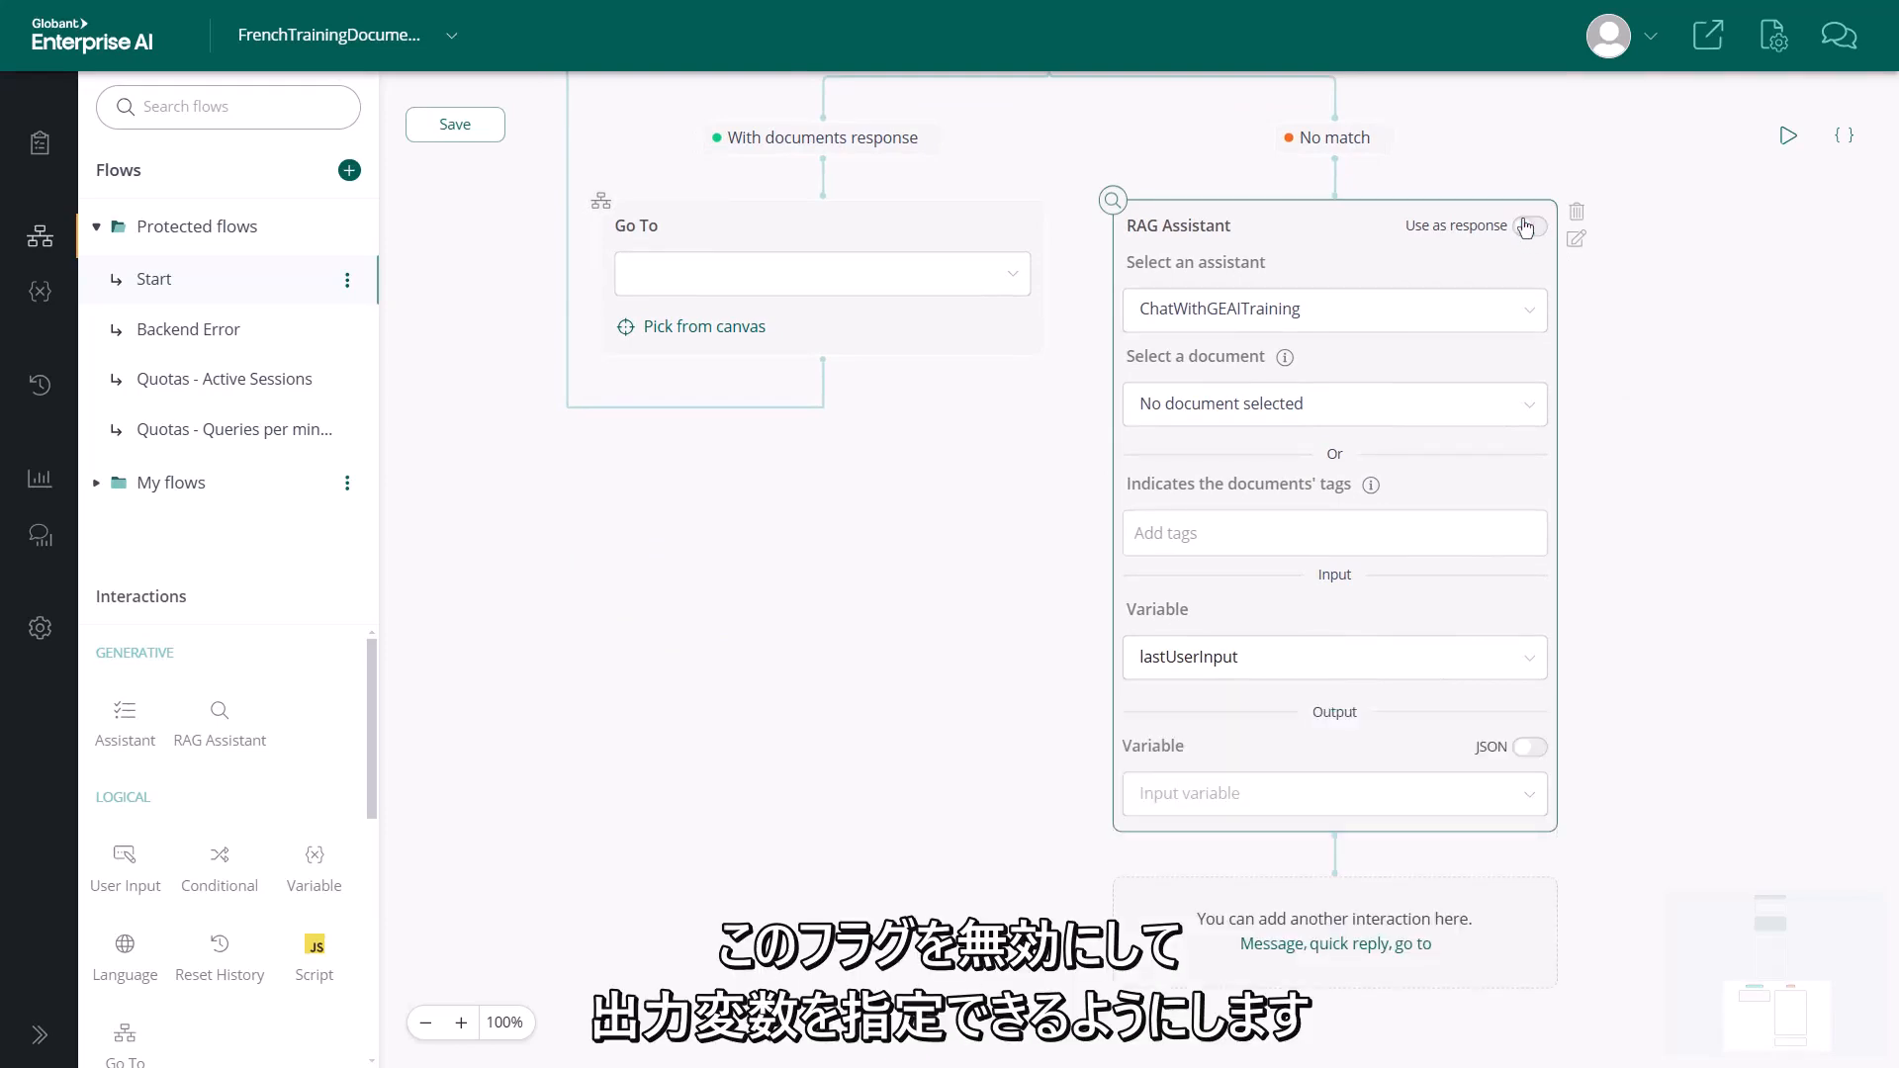
{"action": "left_click", "coordinate": [1523, 797]}
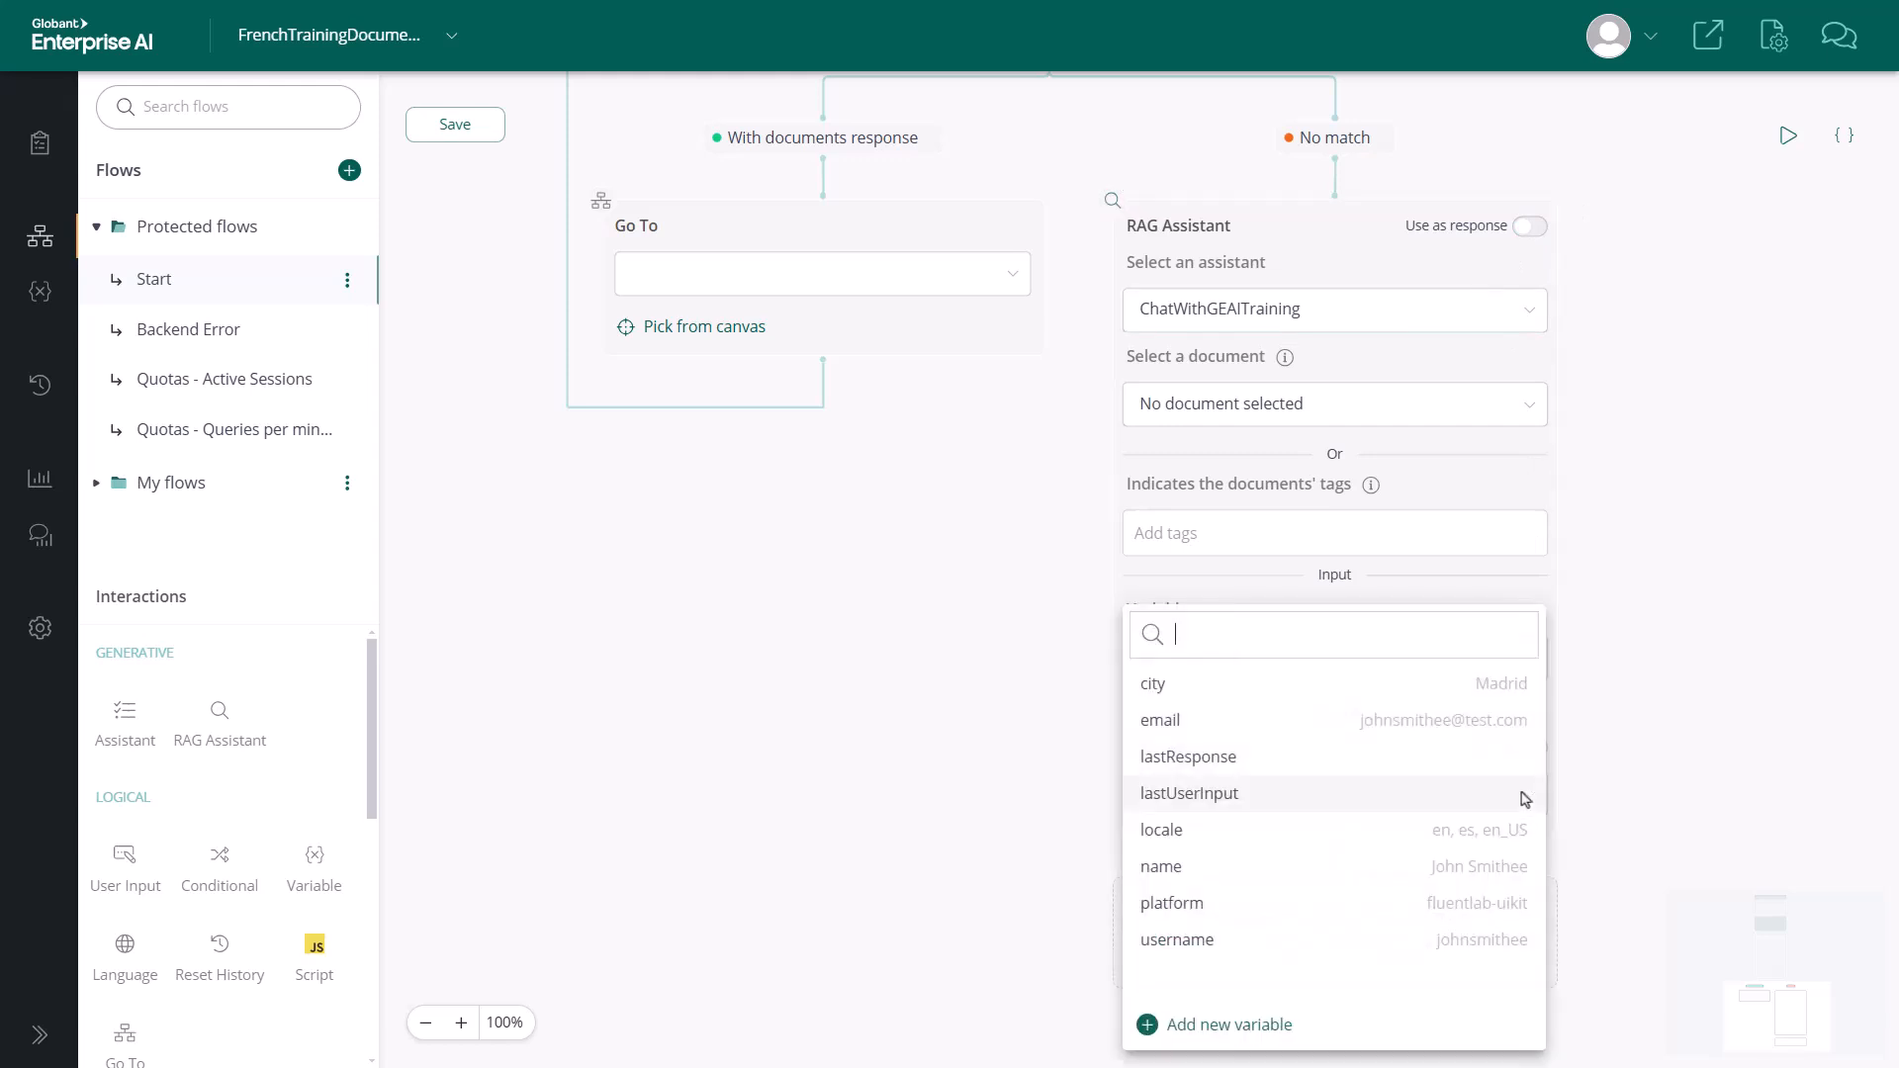
{"action": "left_click", "coordinate": [1267, 758]}
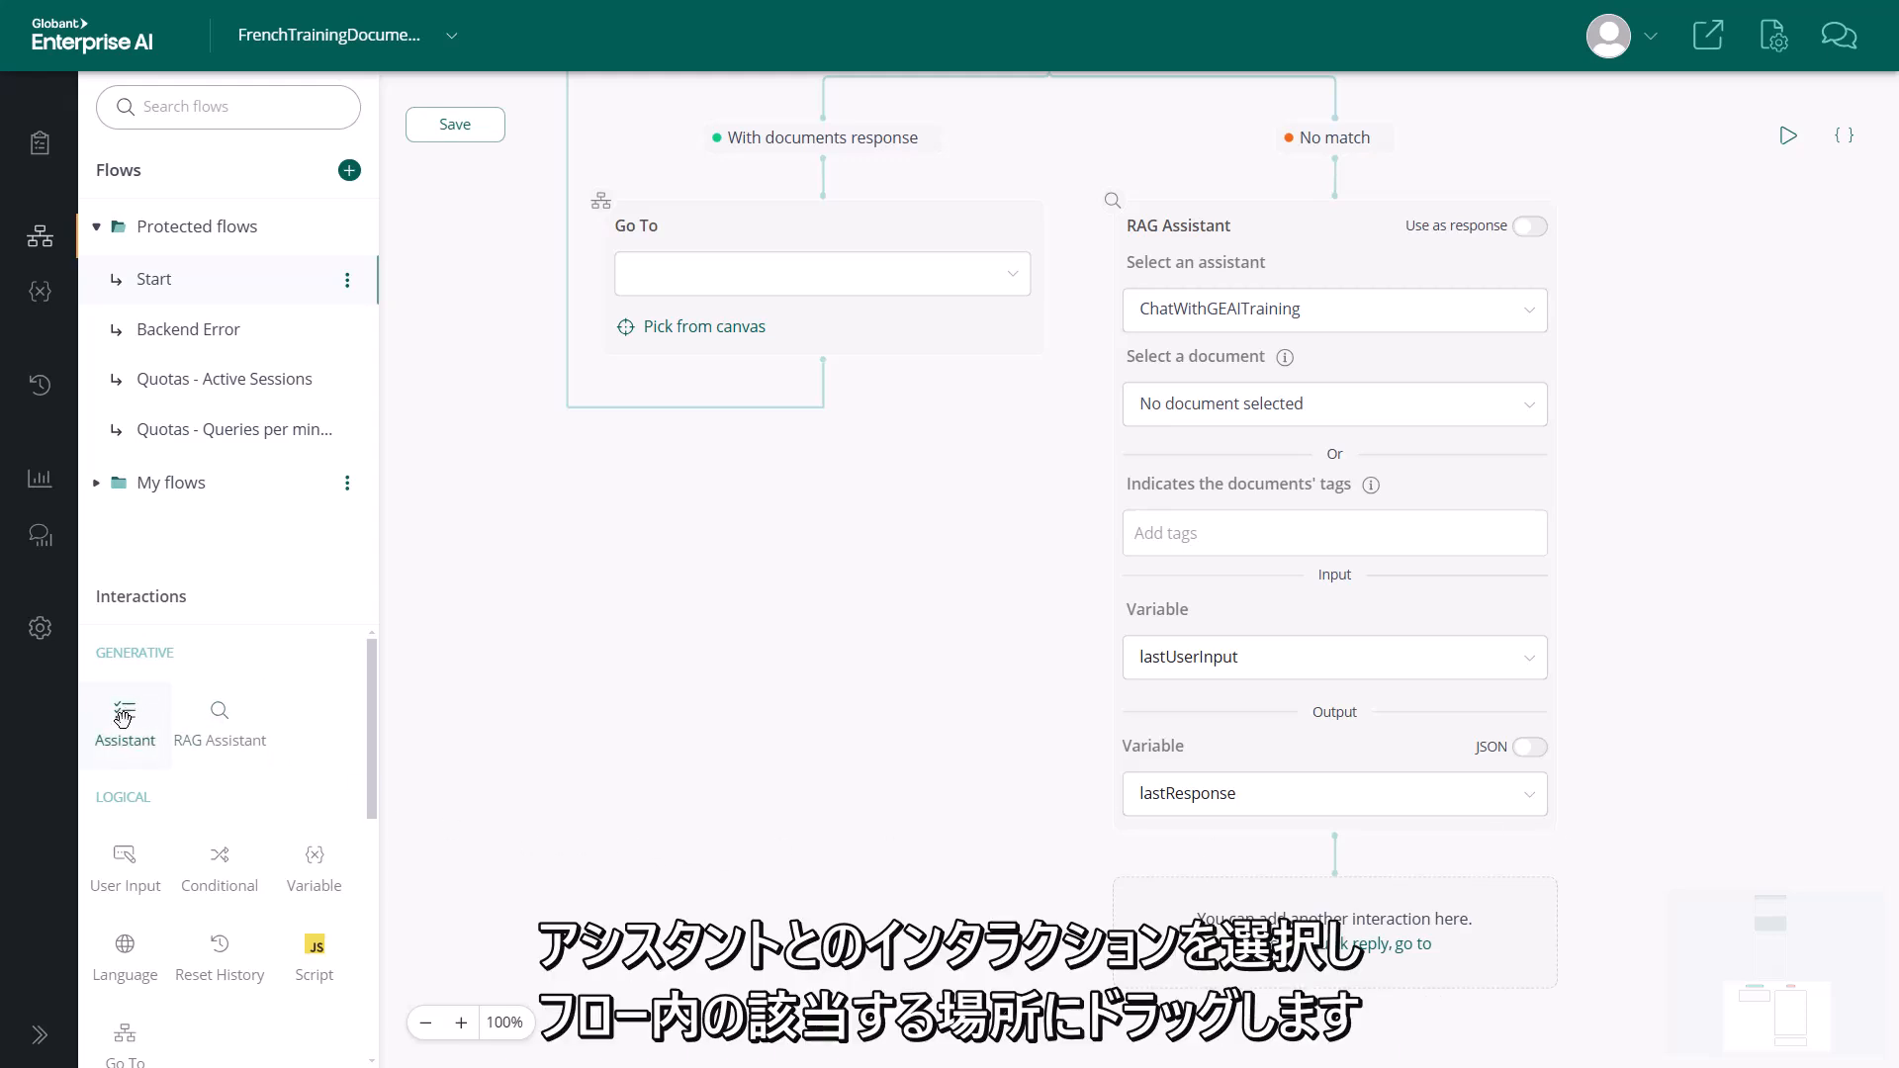
Add an Assistant node before the Go To node in the With documents response branch, using the FrenchTranslator assistant
{"action": "left_click_drag", "start_coordinate": [123, 718], "coordinate": [831, 233]}
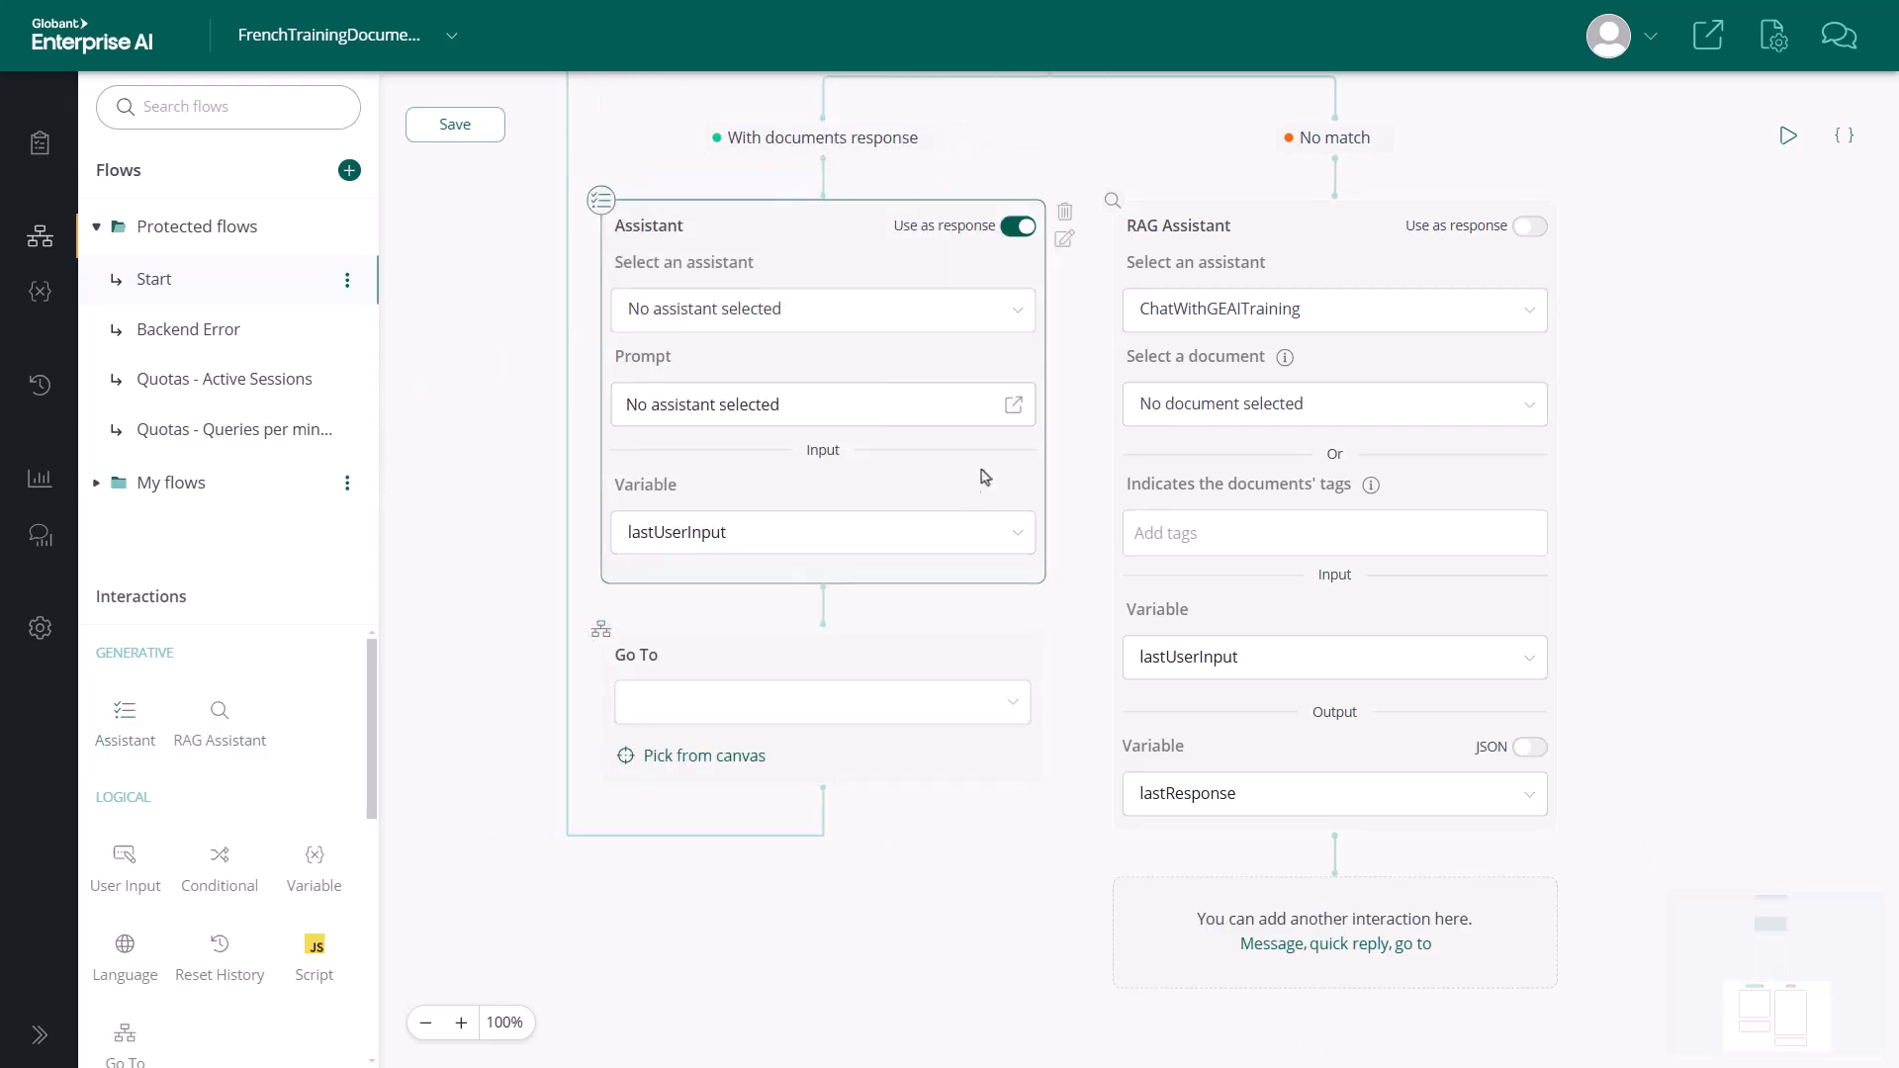
{"action": "left_click", "coordinate": [1025, 311]}
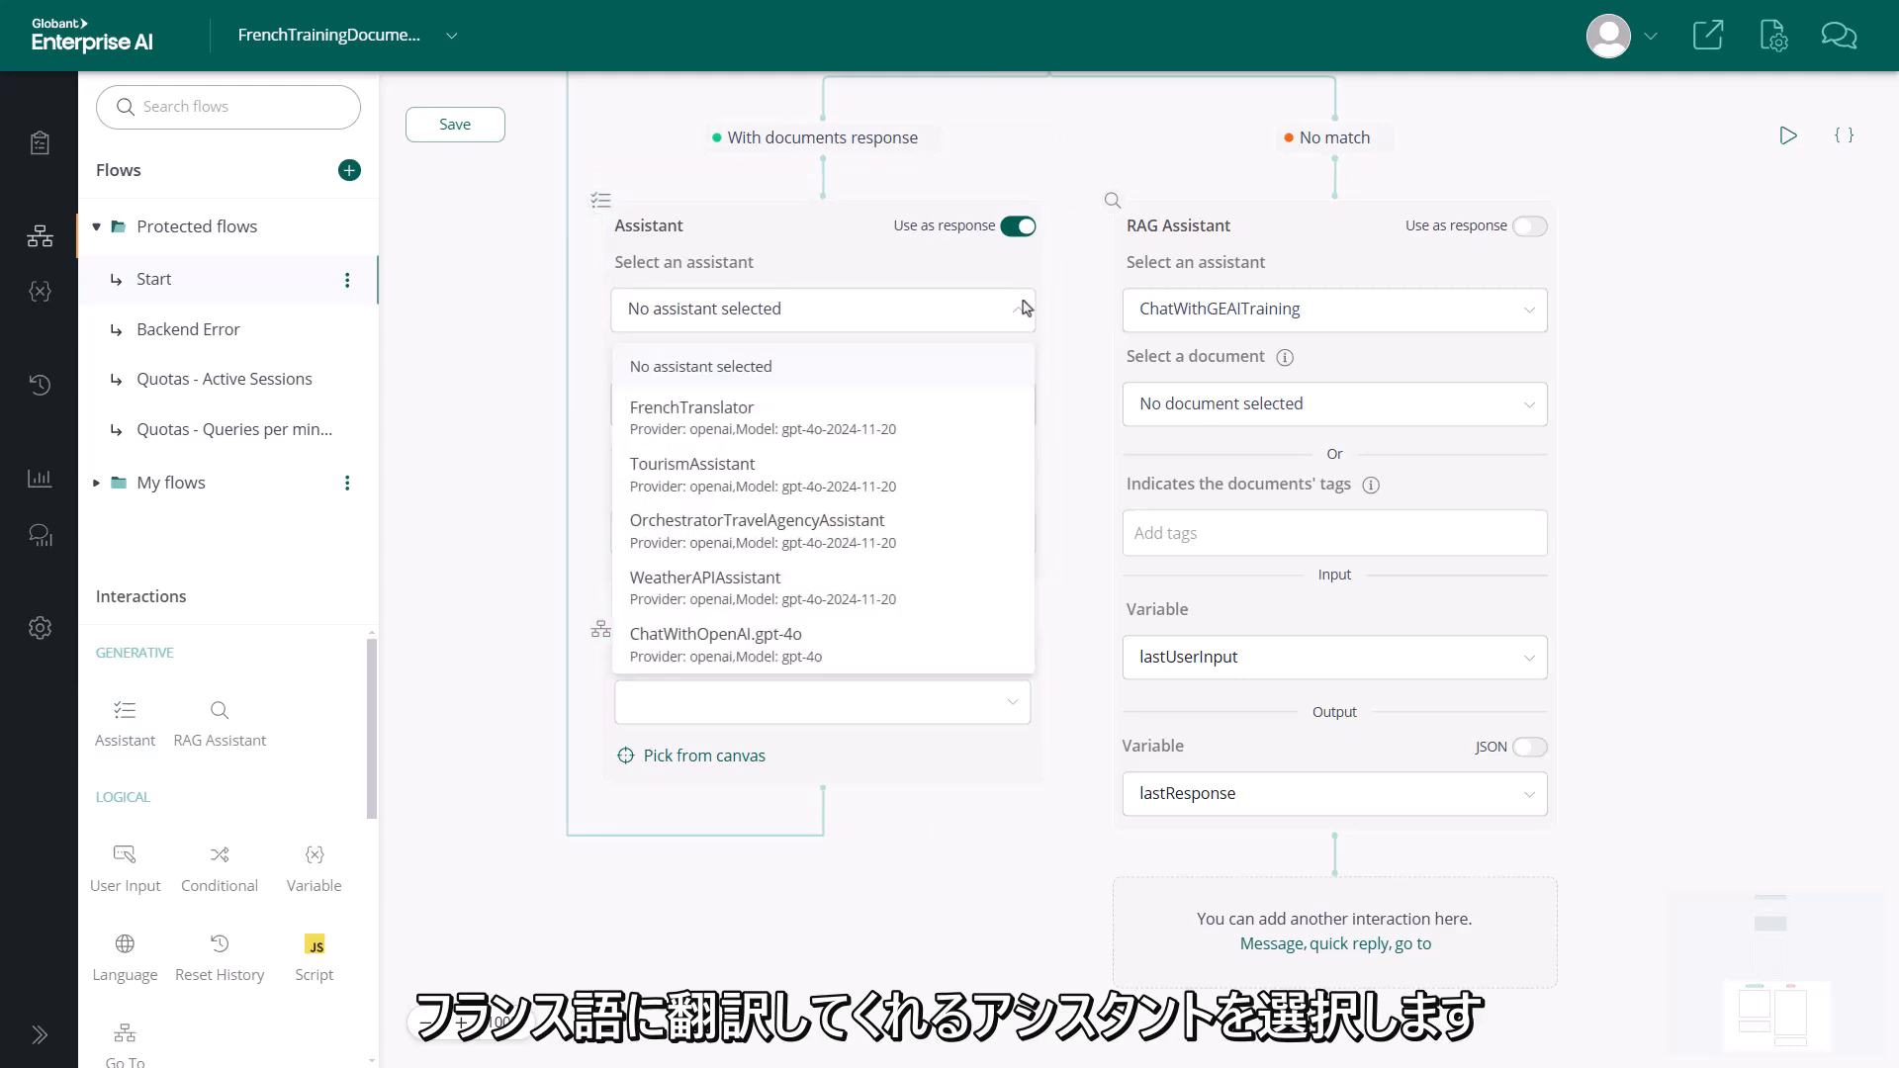
{"action": "left_click", "coordinate": [835, 408]}
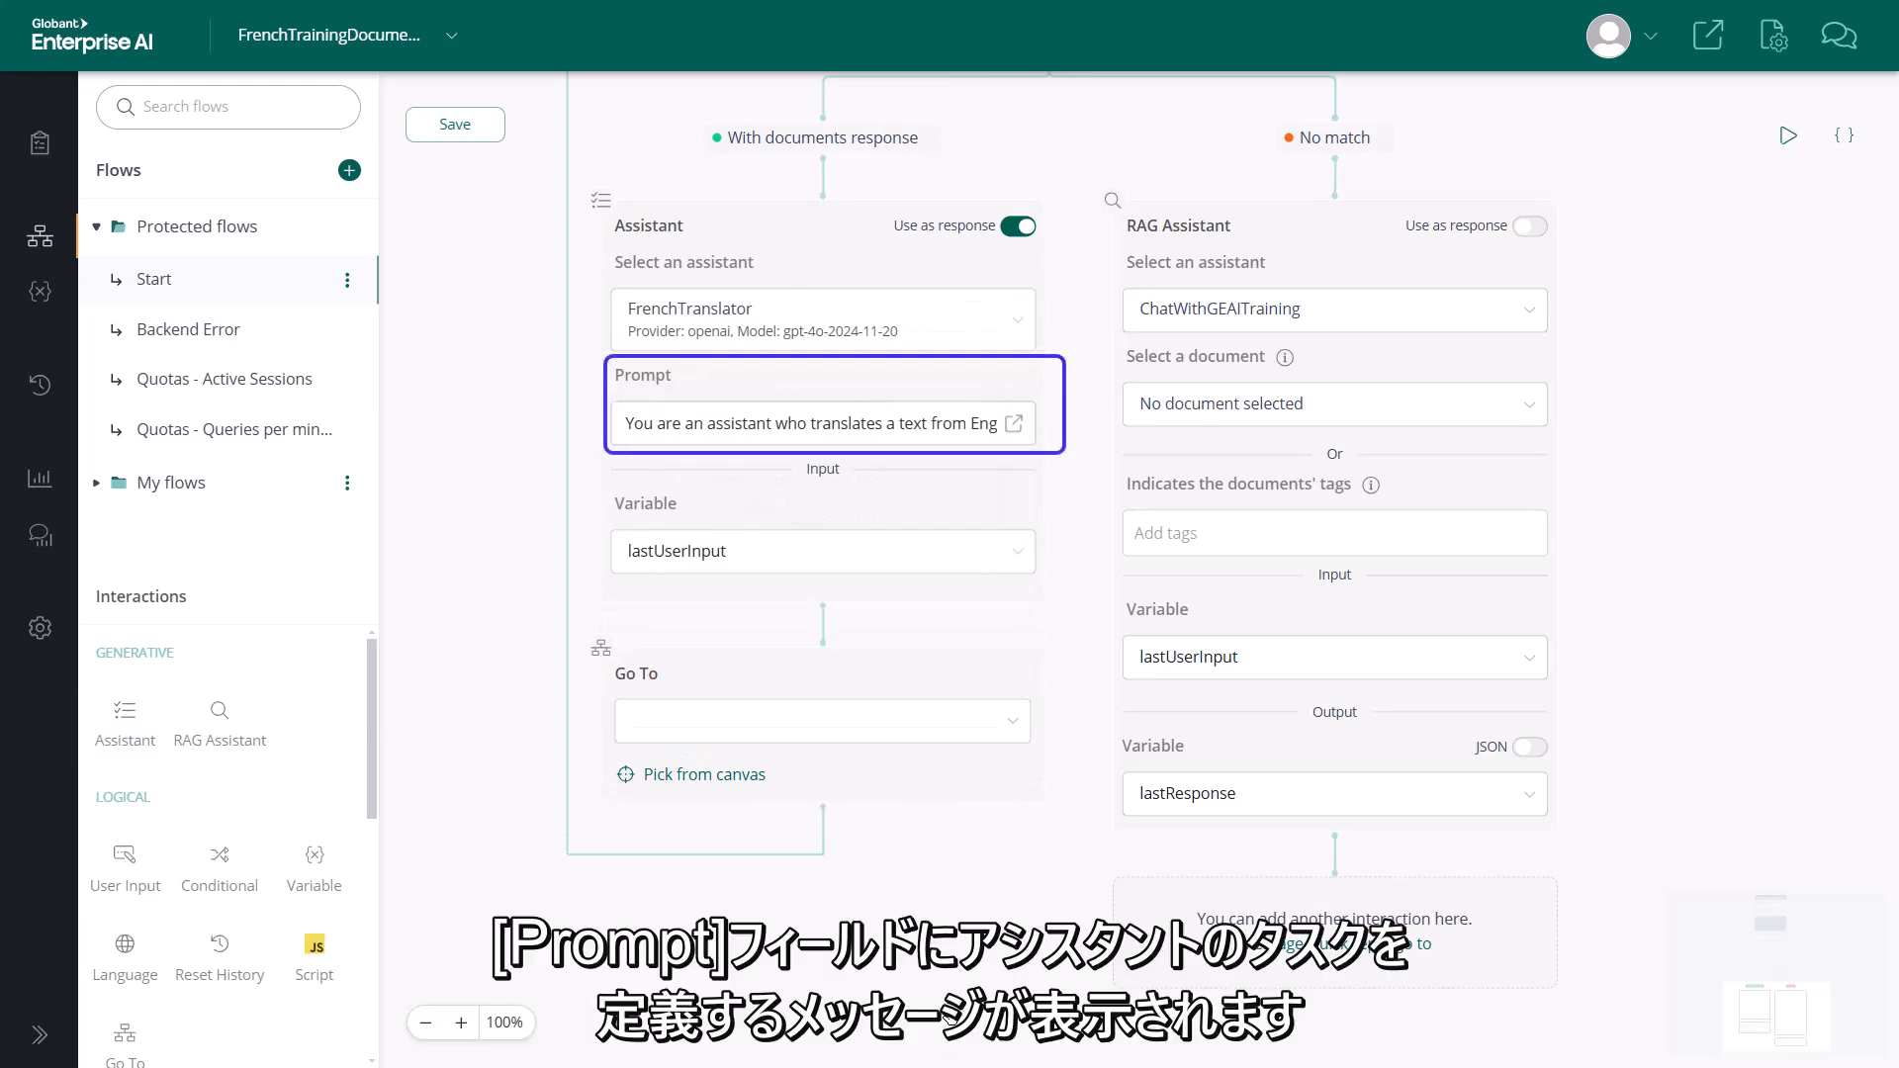
Check the FrenchTranslator node's full prompt and set its input variable to lastResponse
{"action": "left_click", "coordinate": [952, 424]}
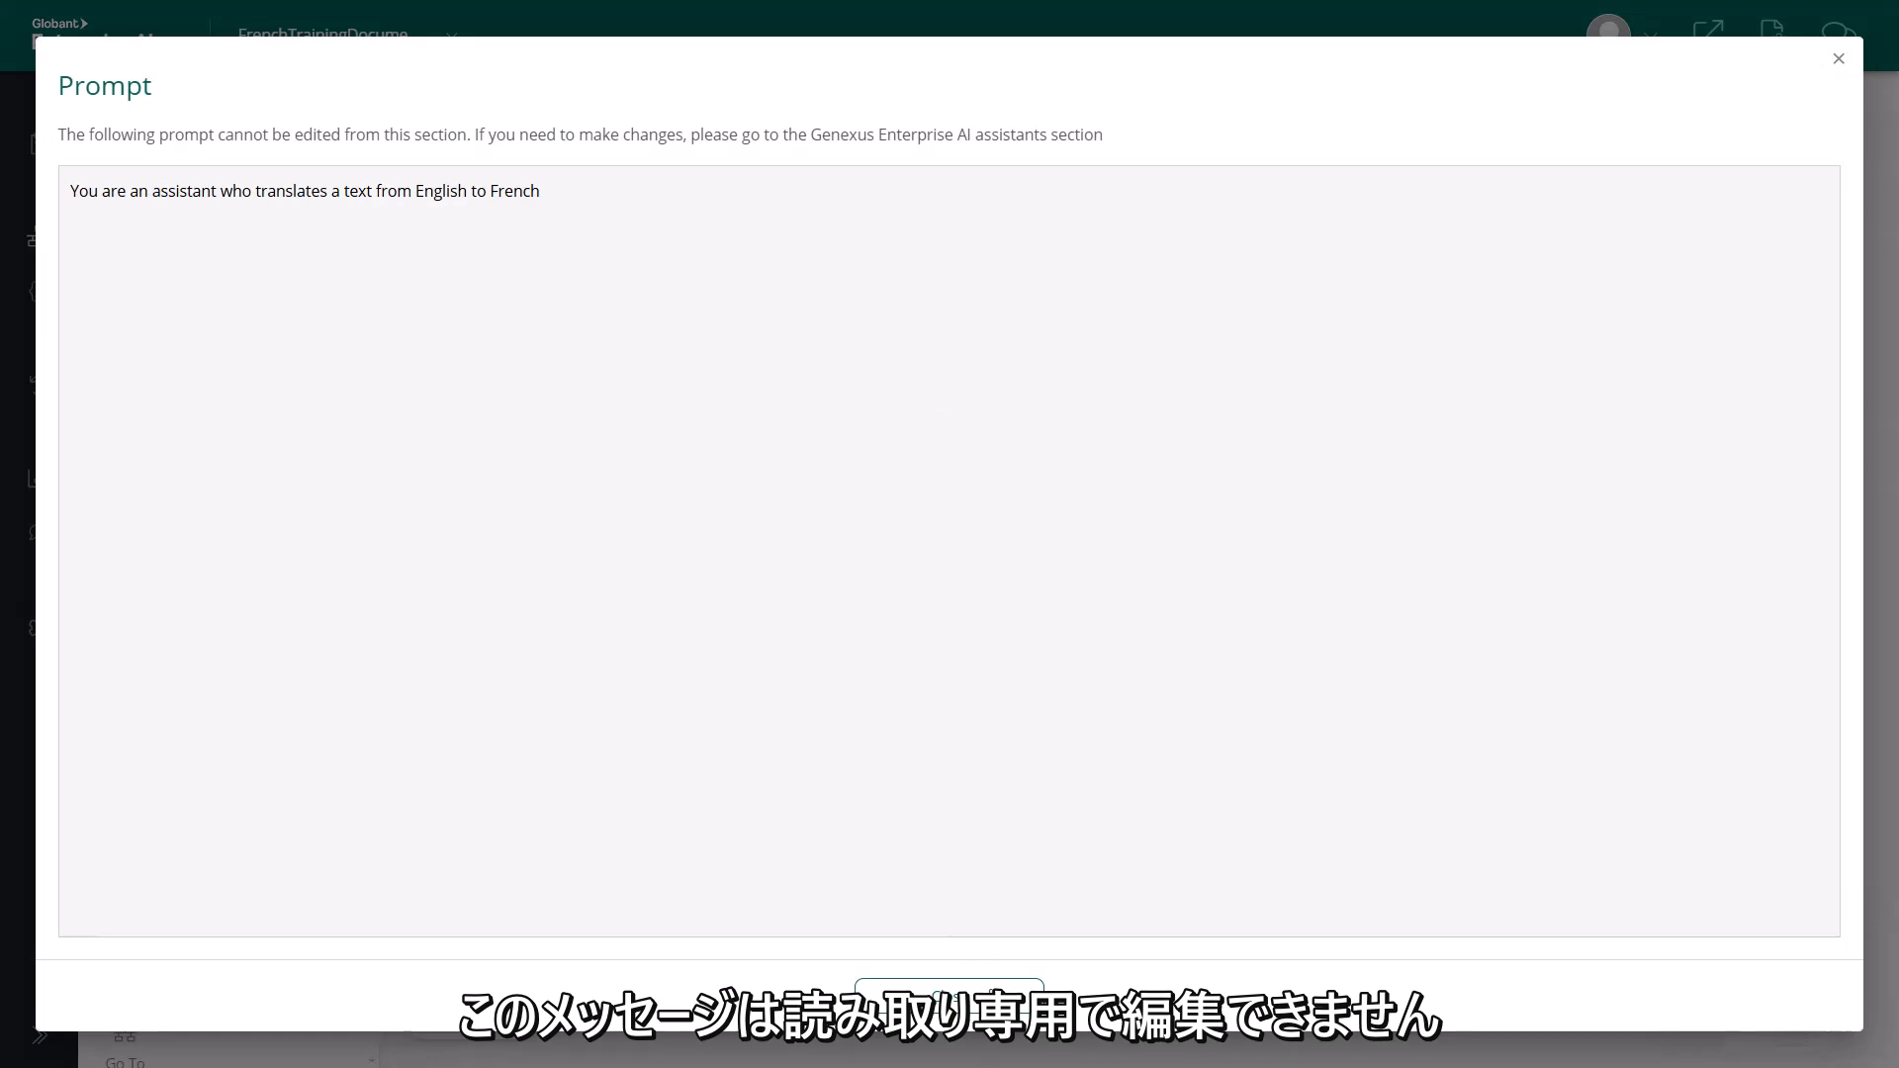
{"action": "left_click", "coordinate": [990, 989]}
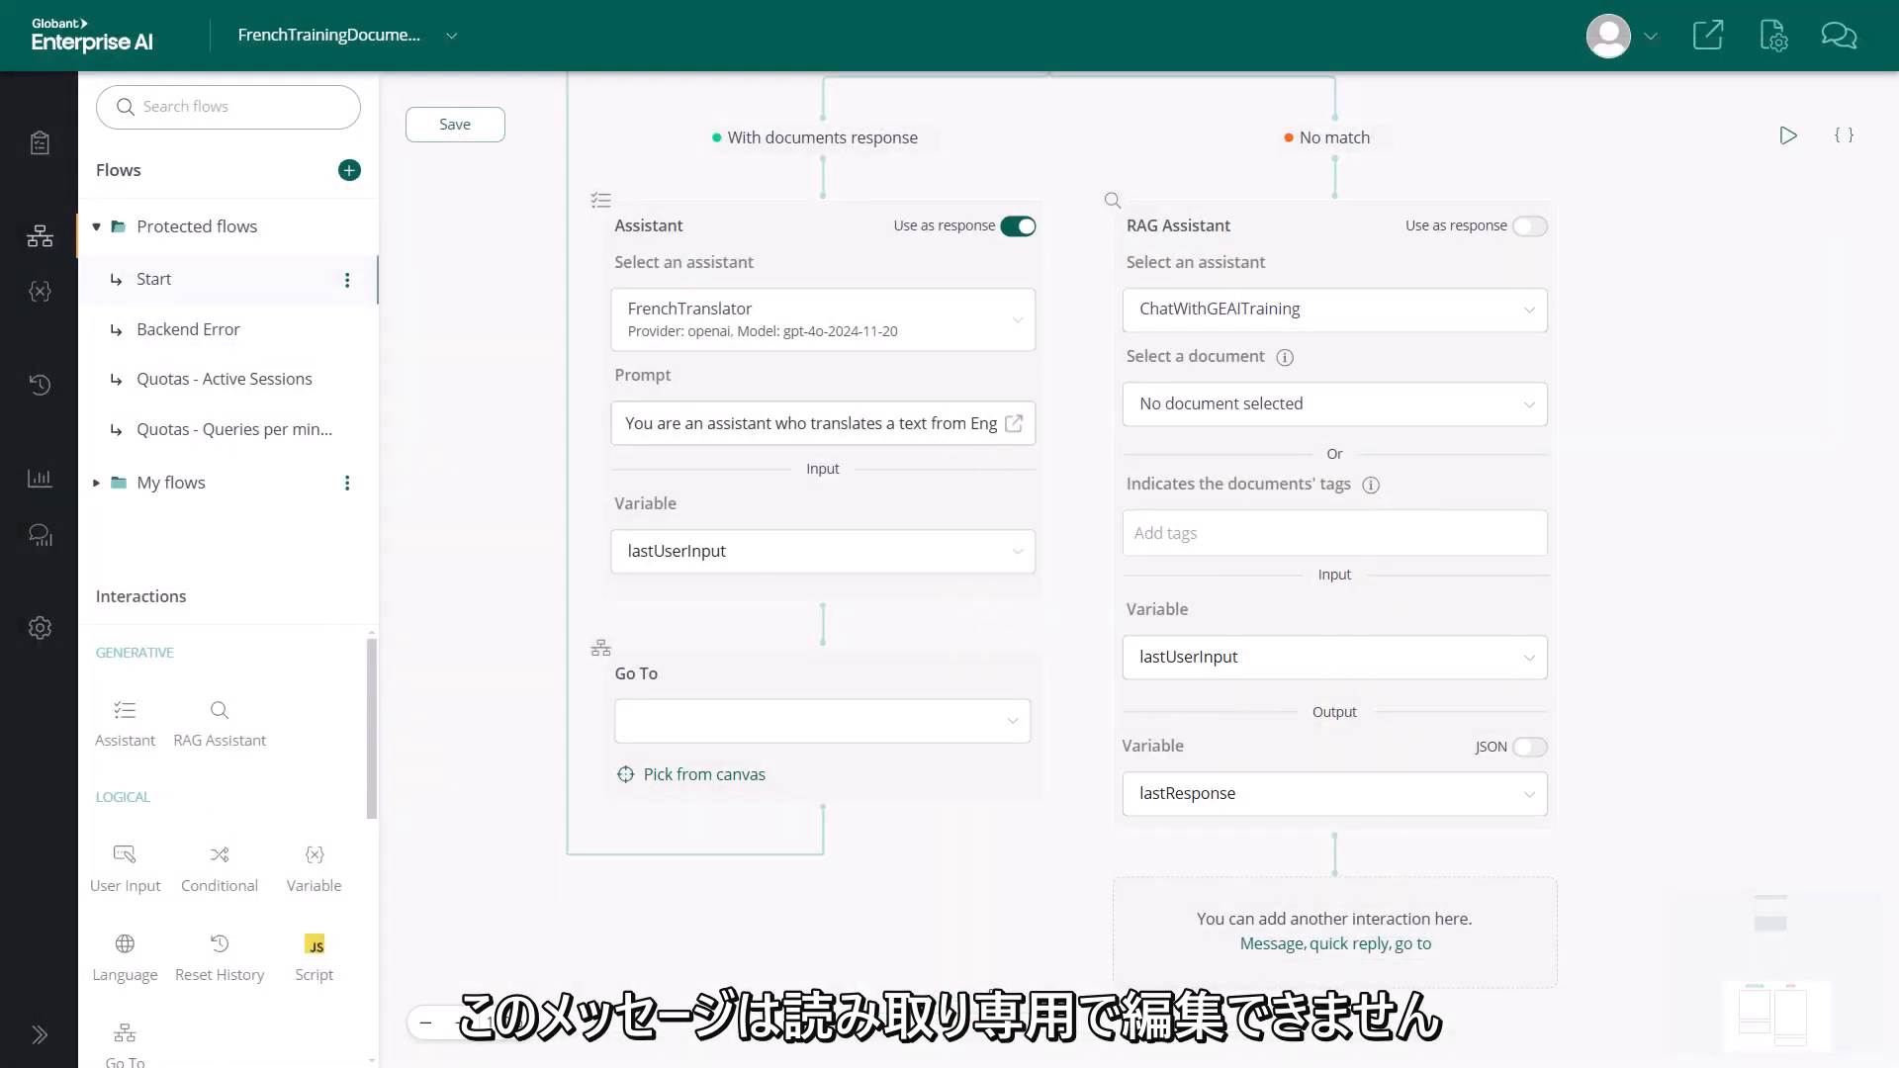
{"action": "left_click", "coordinate": [1017, 554]}
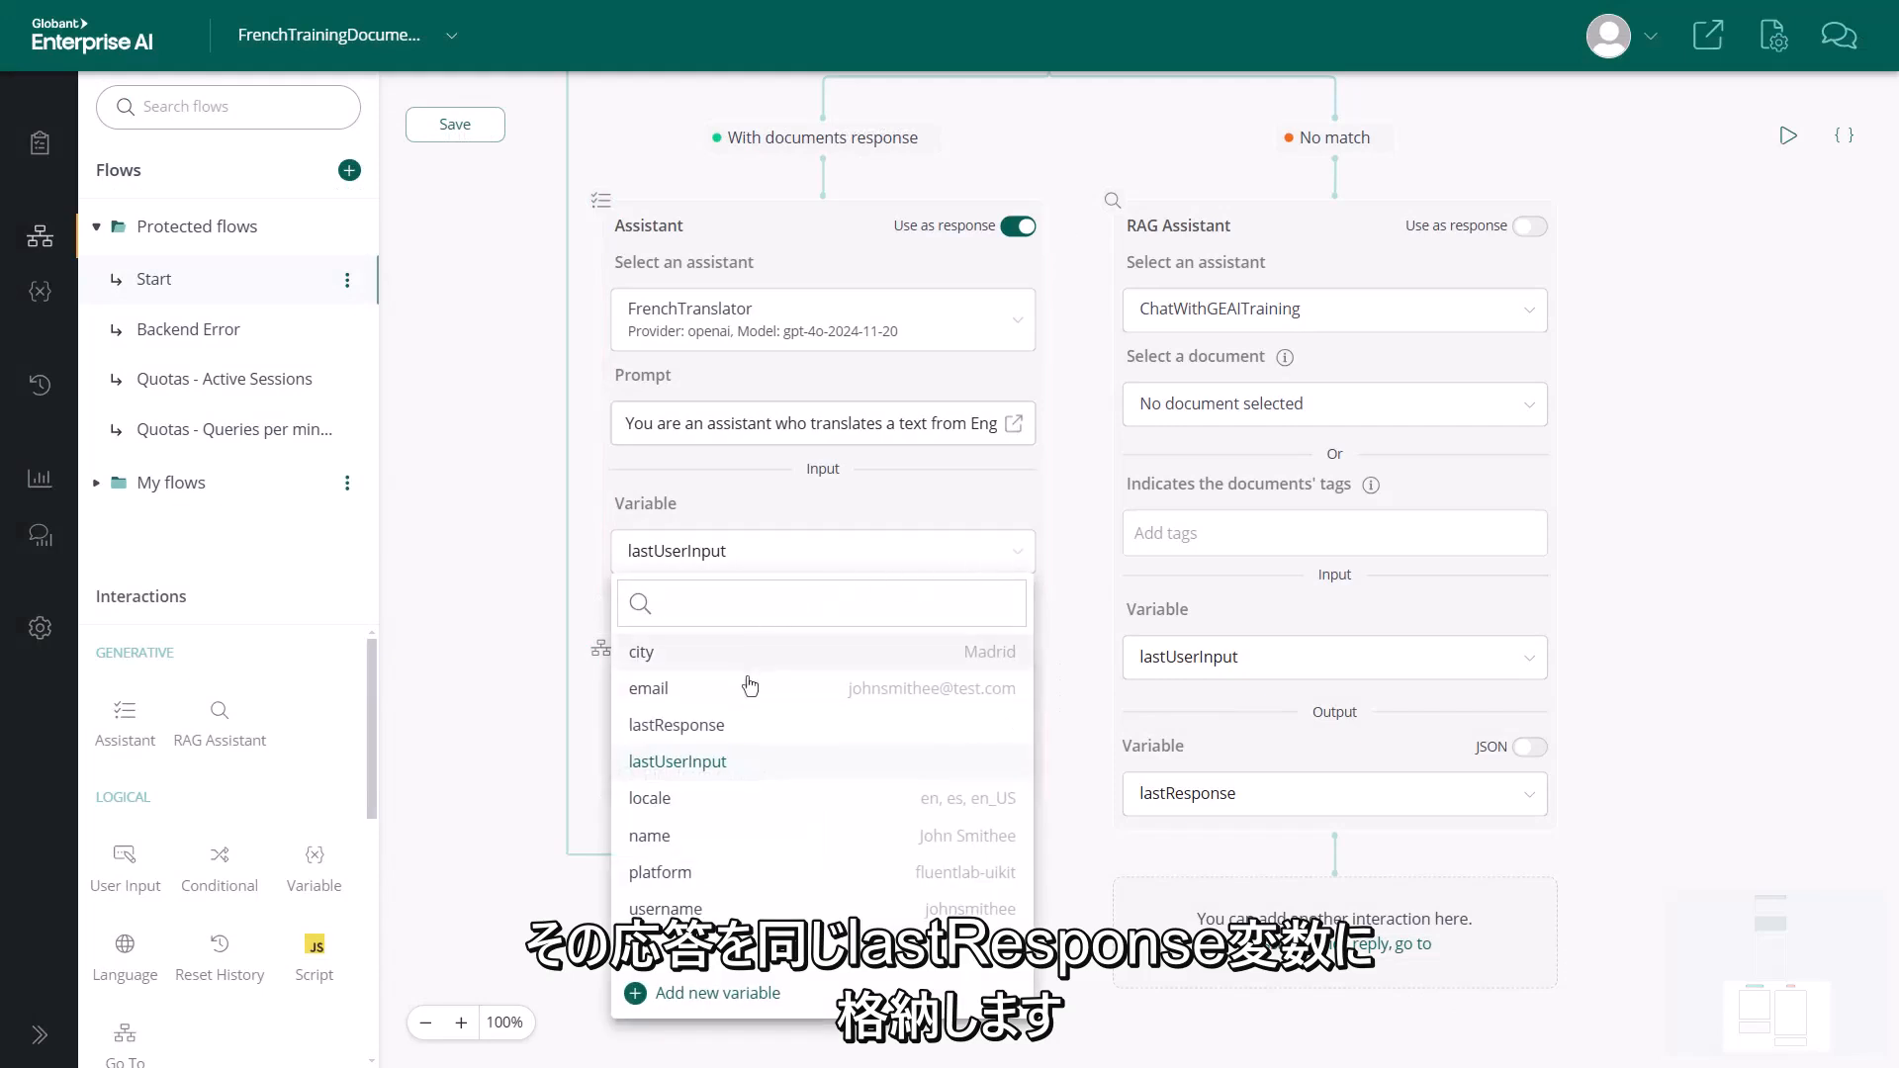
{"action": "left_click", "coordinate": [749, 725]}
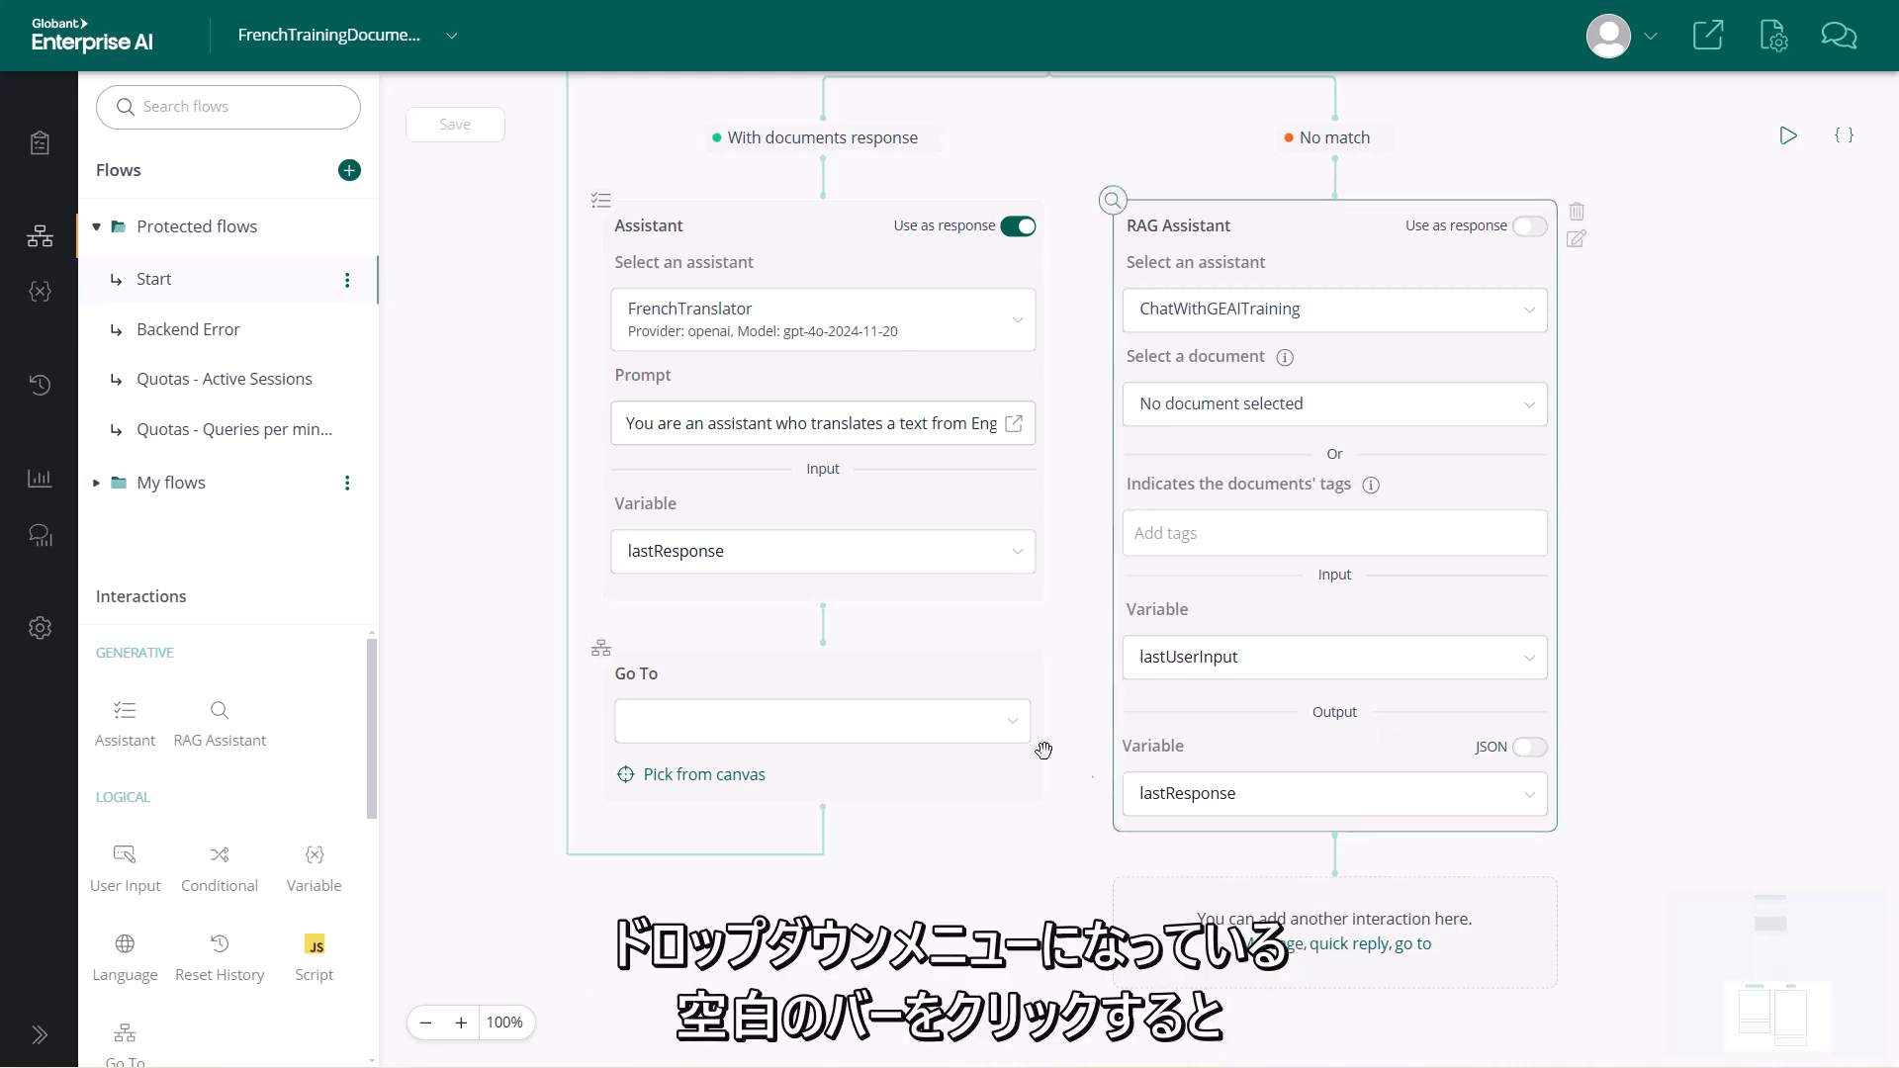
Review the flows and canvas nodes available as Go To destinations, and trace where the existing Go To node leads
{"action": "left_click", "coordinate": [921, 728]}
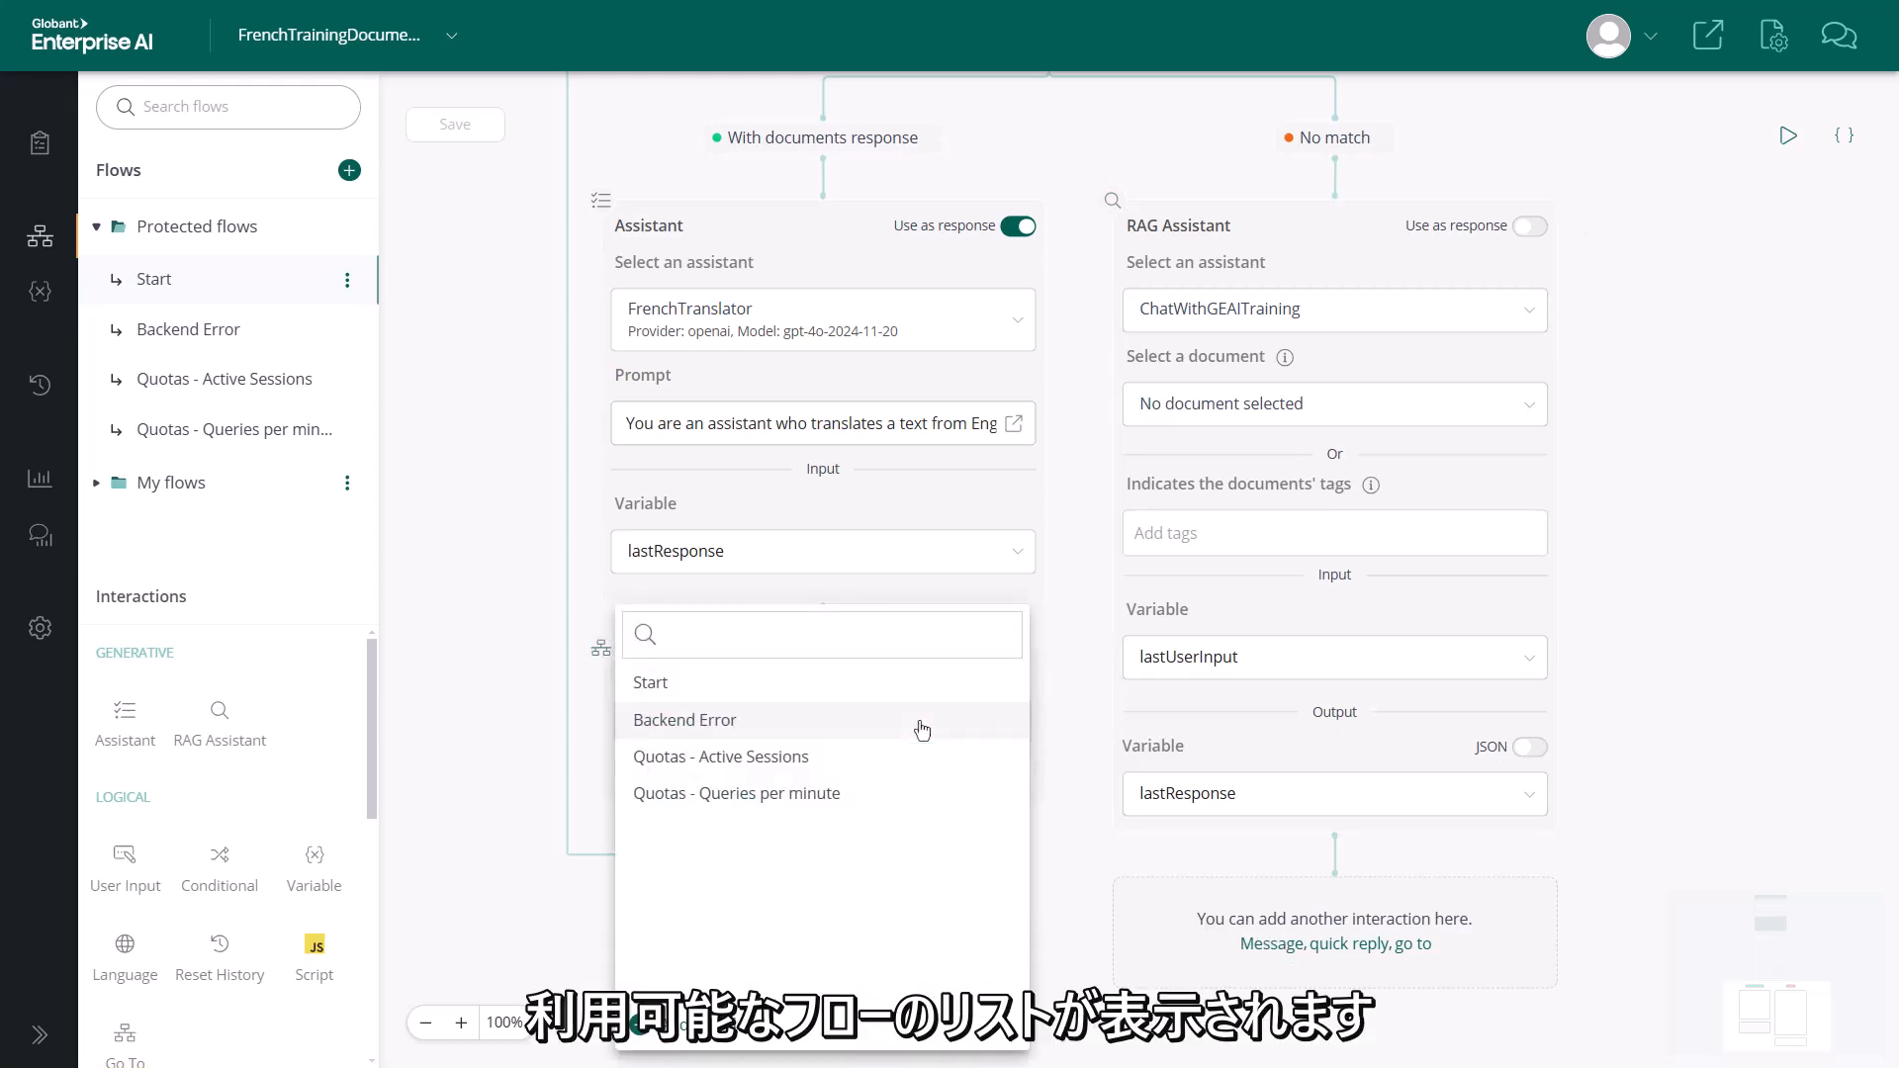
{"action": "left_click", "coordinate": [1088, 890]}
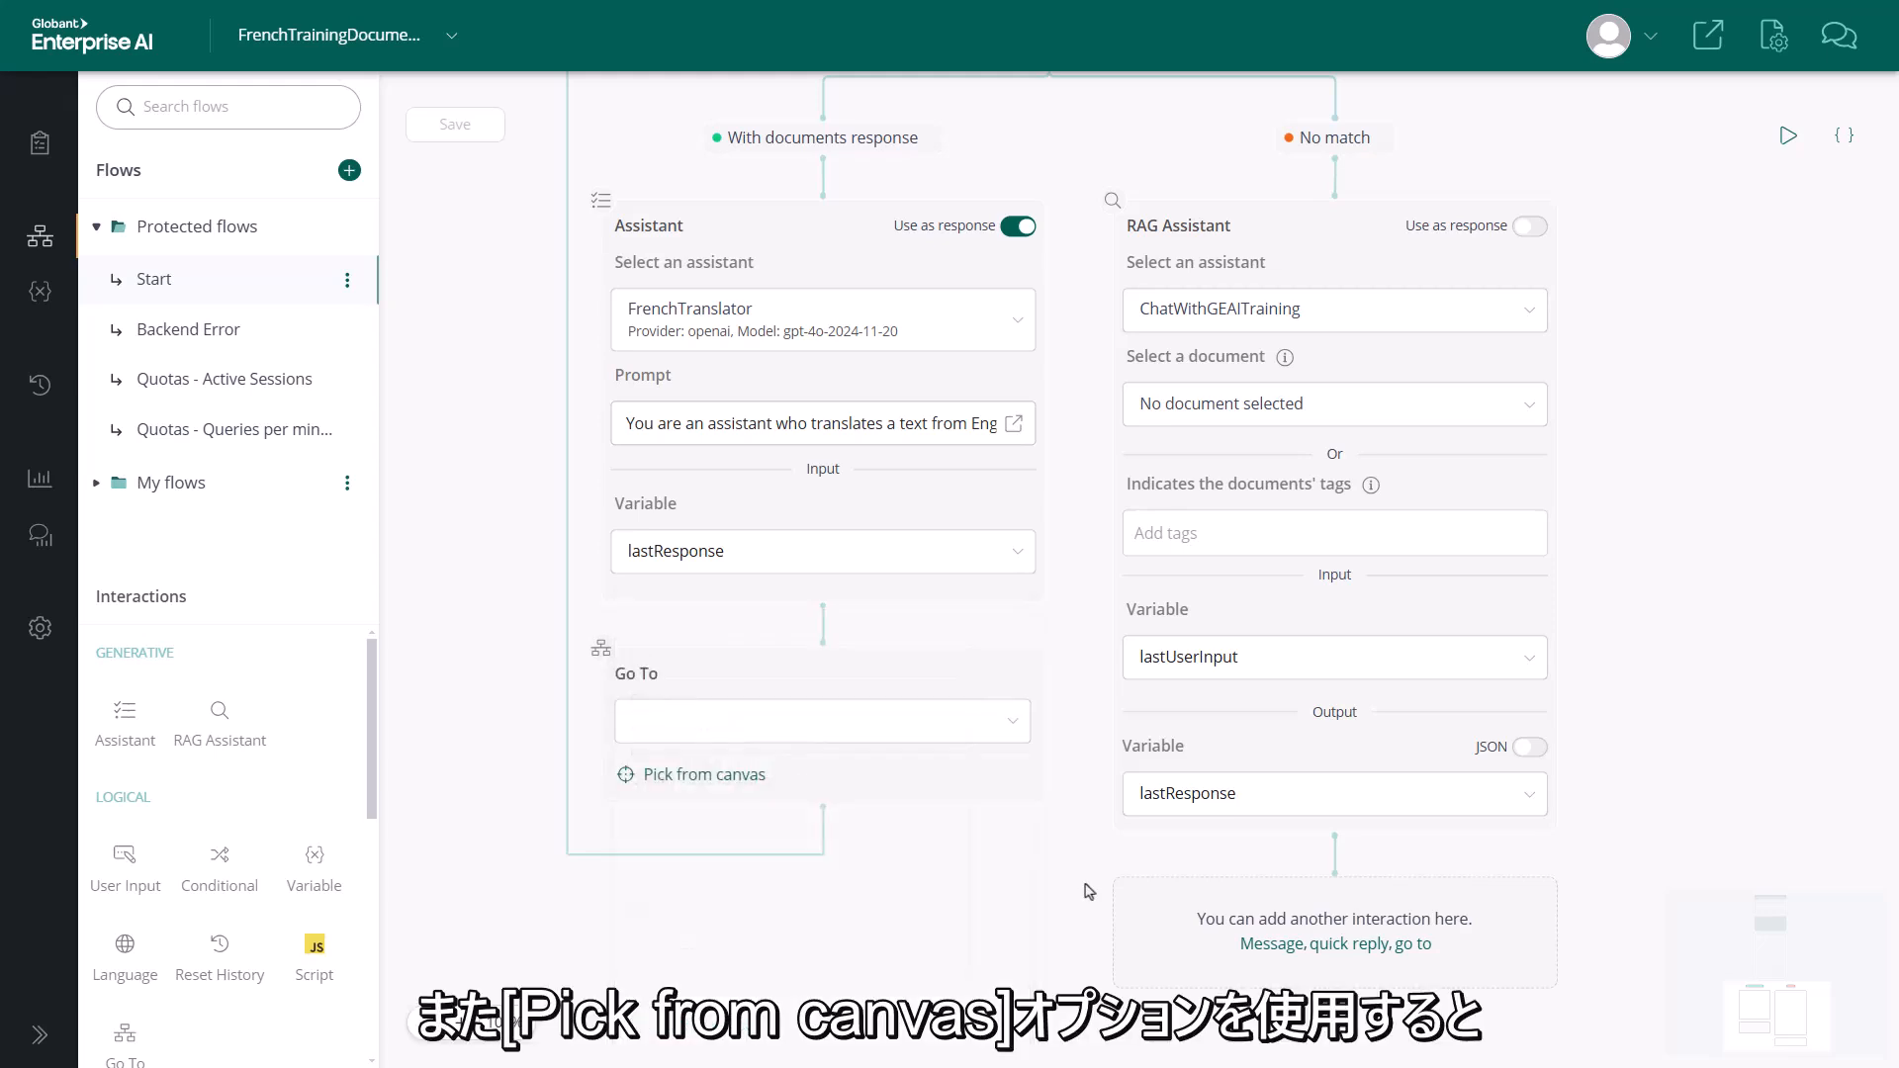
{"action": "left_click", "coordinate": [729, 784]}
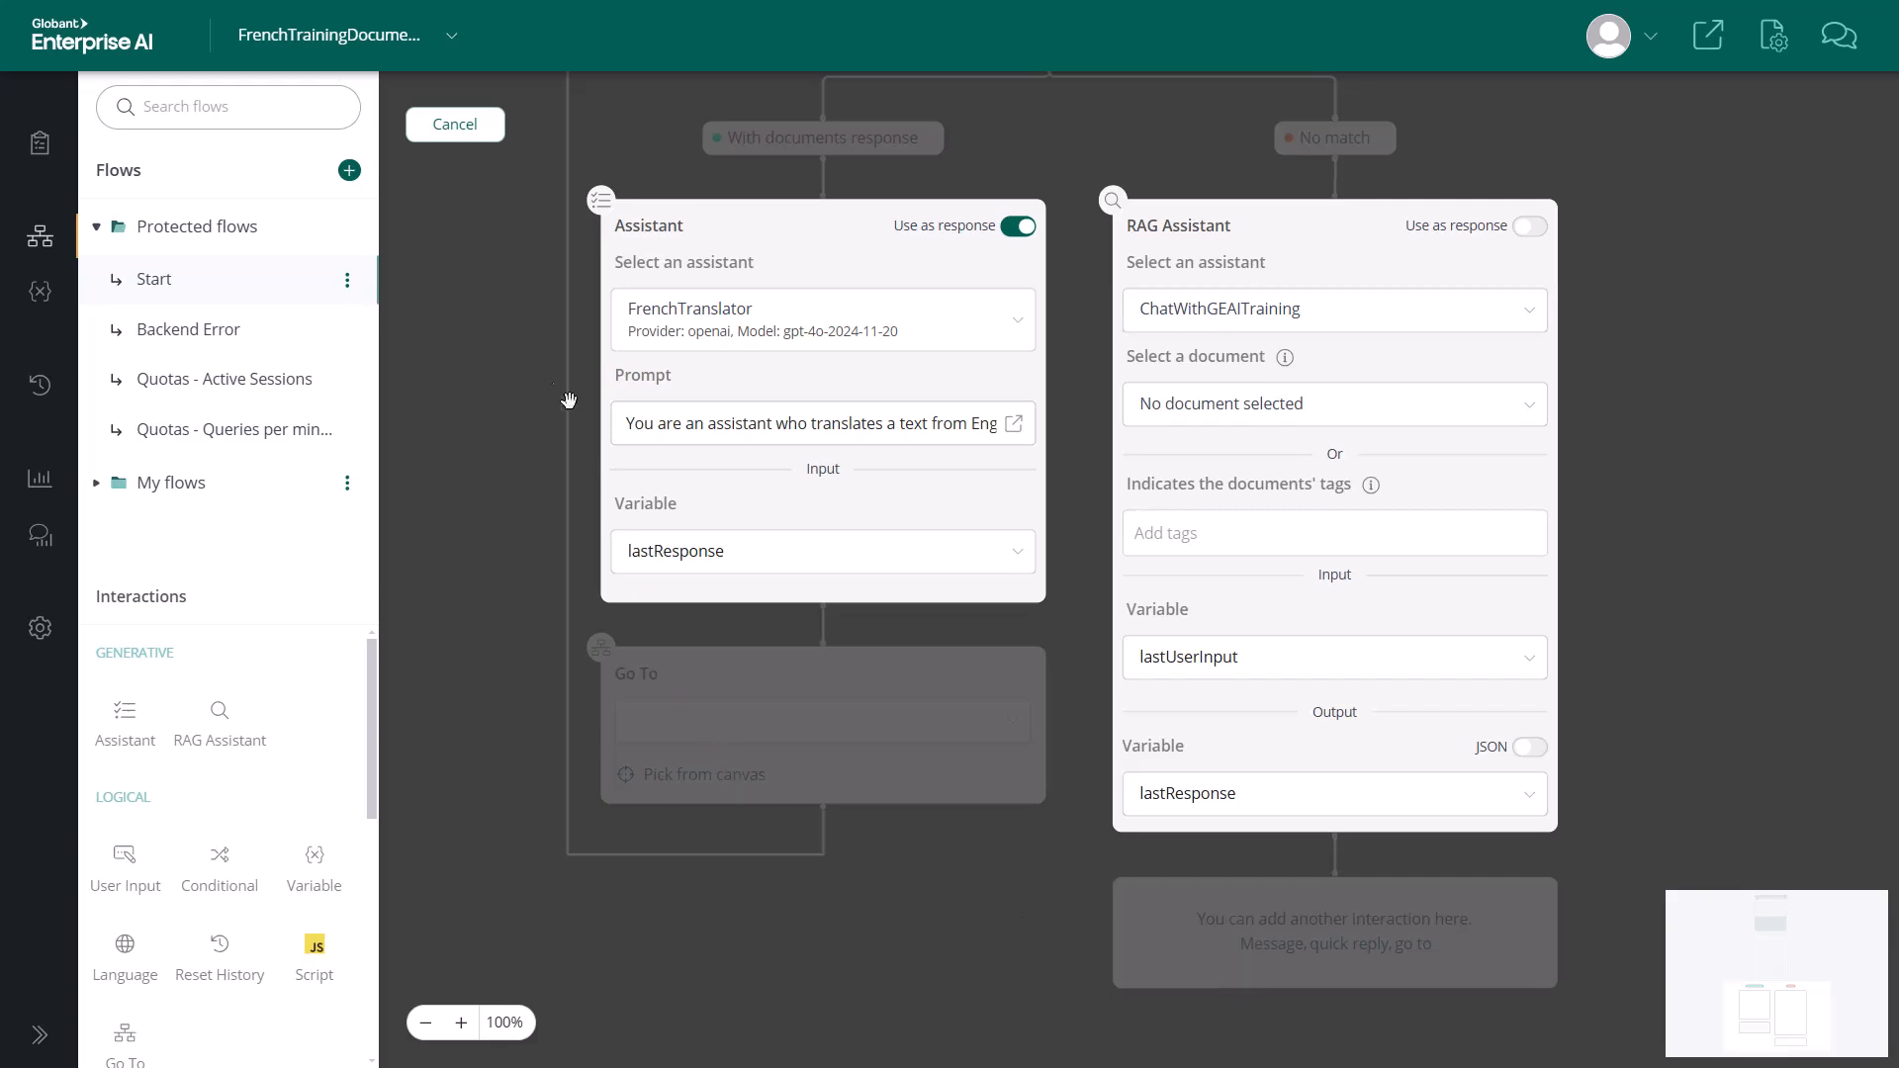
{"action": "left_click", "coordinate": [457, 126]}
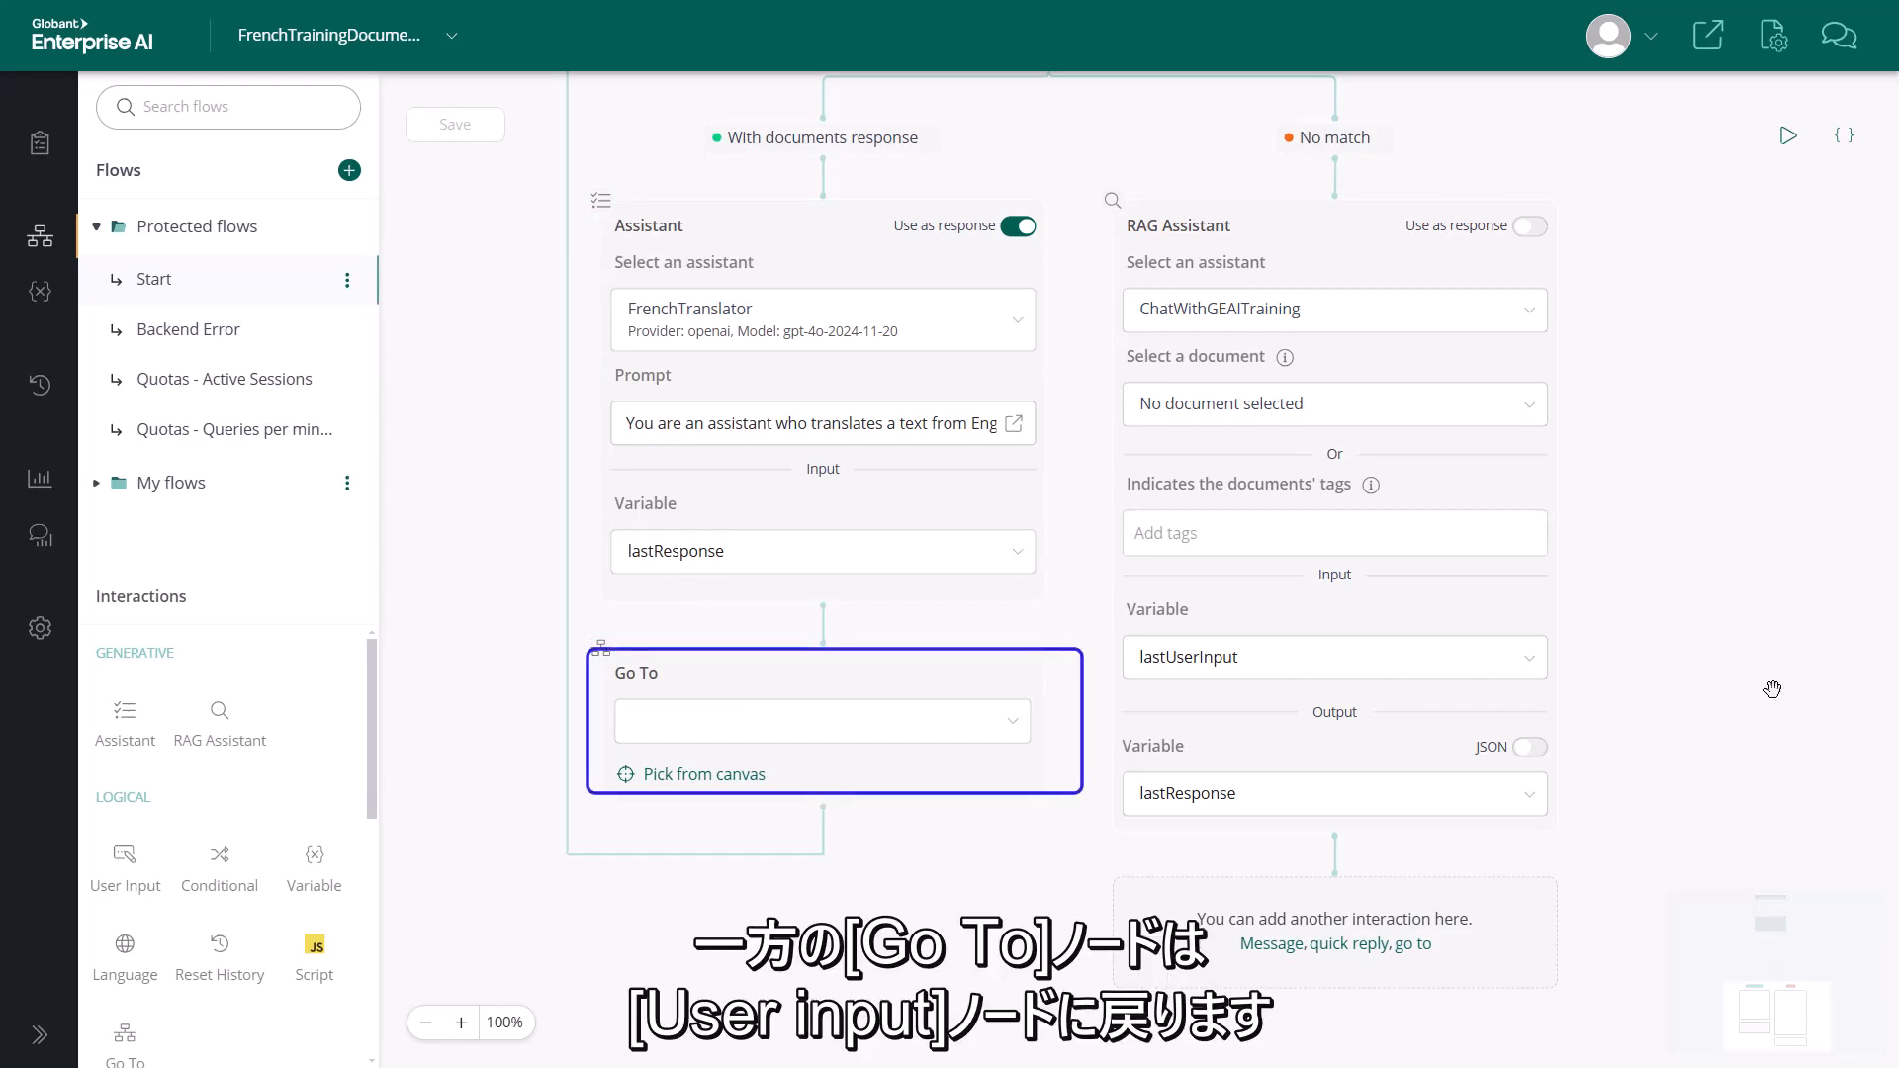
{"action": "left_click_drag", "start_coordinate": [1632, 457], "coordinate": [1610, 1049]}
{"action": "left_click_drag", "start_coordinate": [1610, 1050], "coordinate": [1624, 239]}
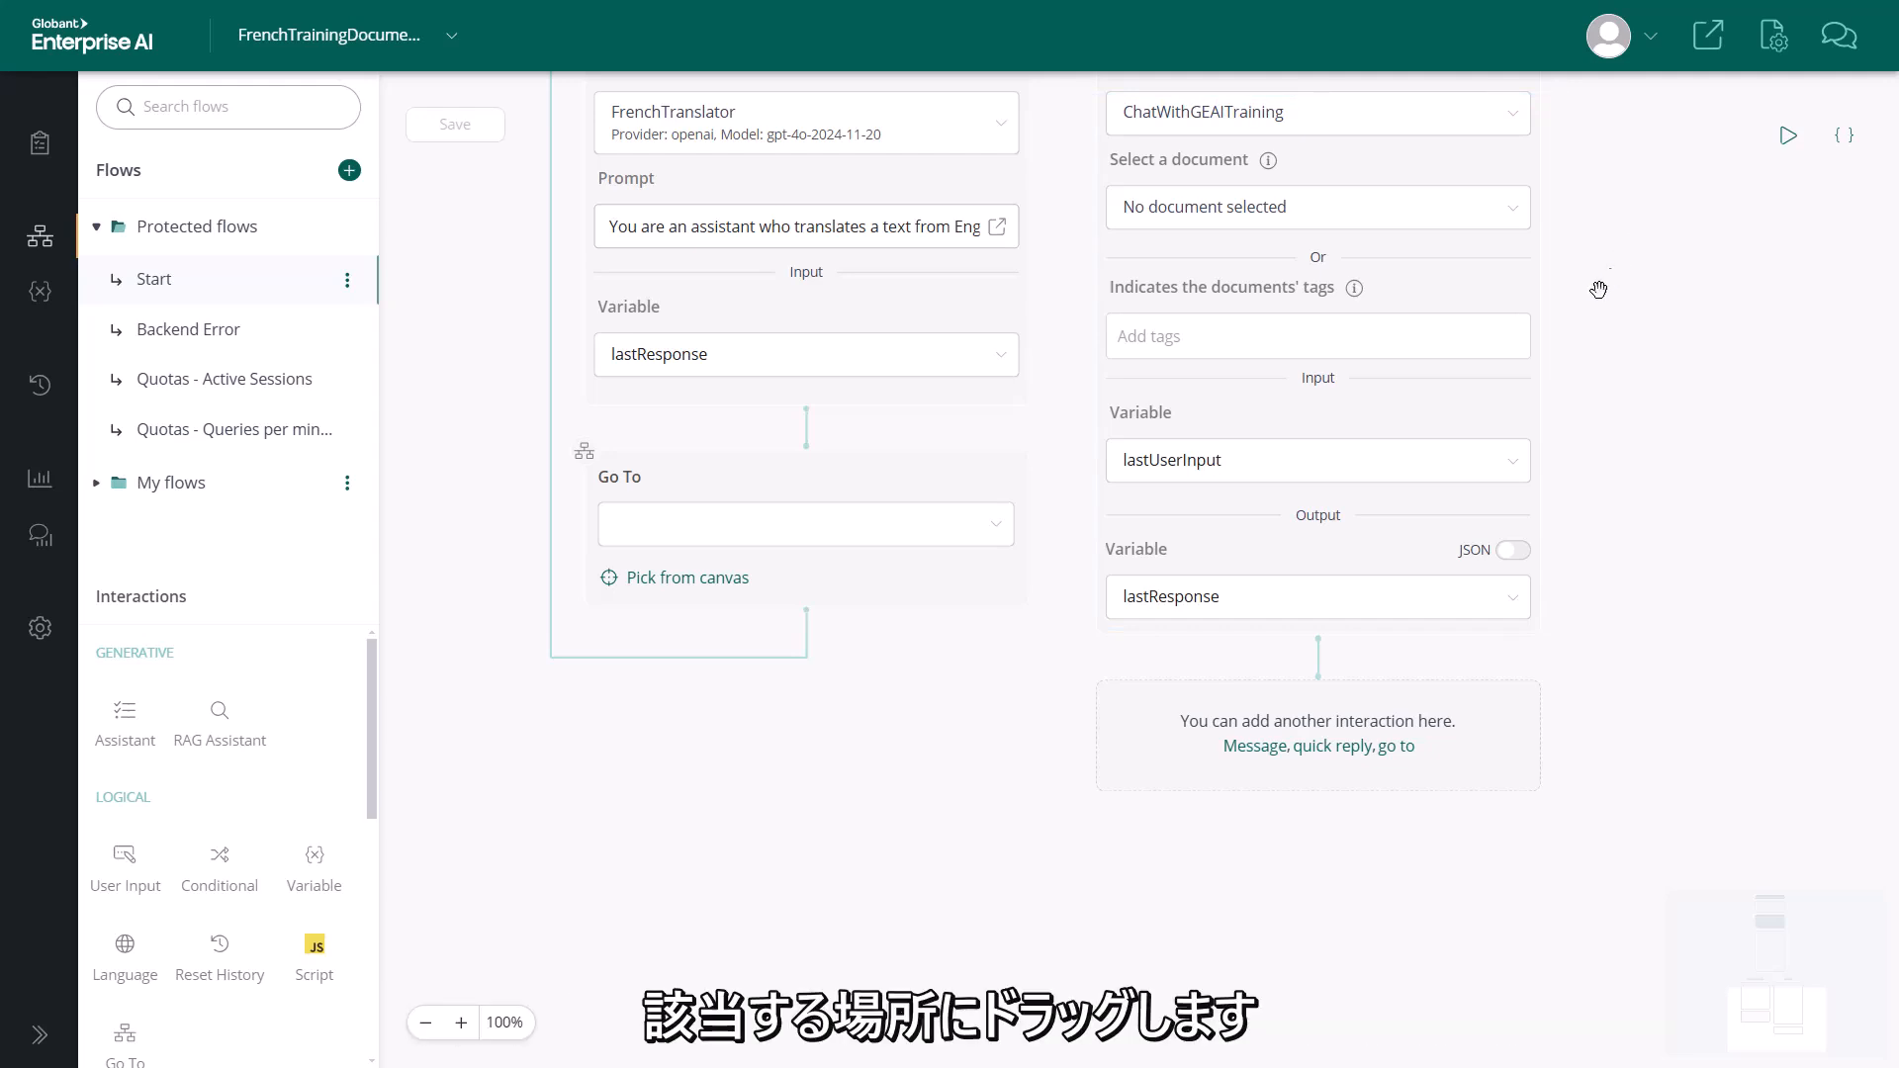
Add a Go To node after the ChatWithGEAITraining node and point it to the FrenchTranslator Assistant node
{"action": "left_click_drag", "start_coordinate": [370, 801], "coordinate": [382, 853]}
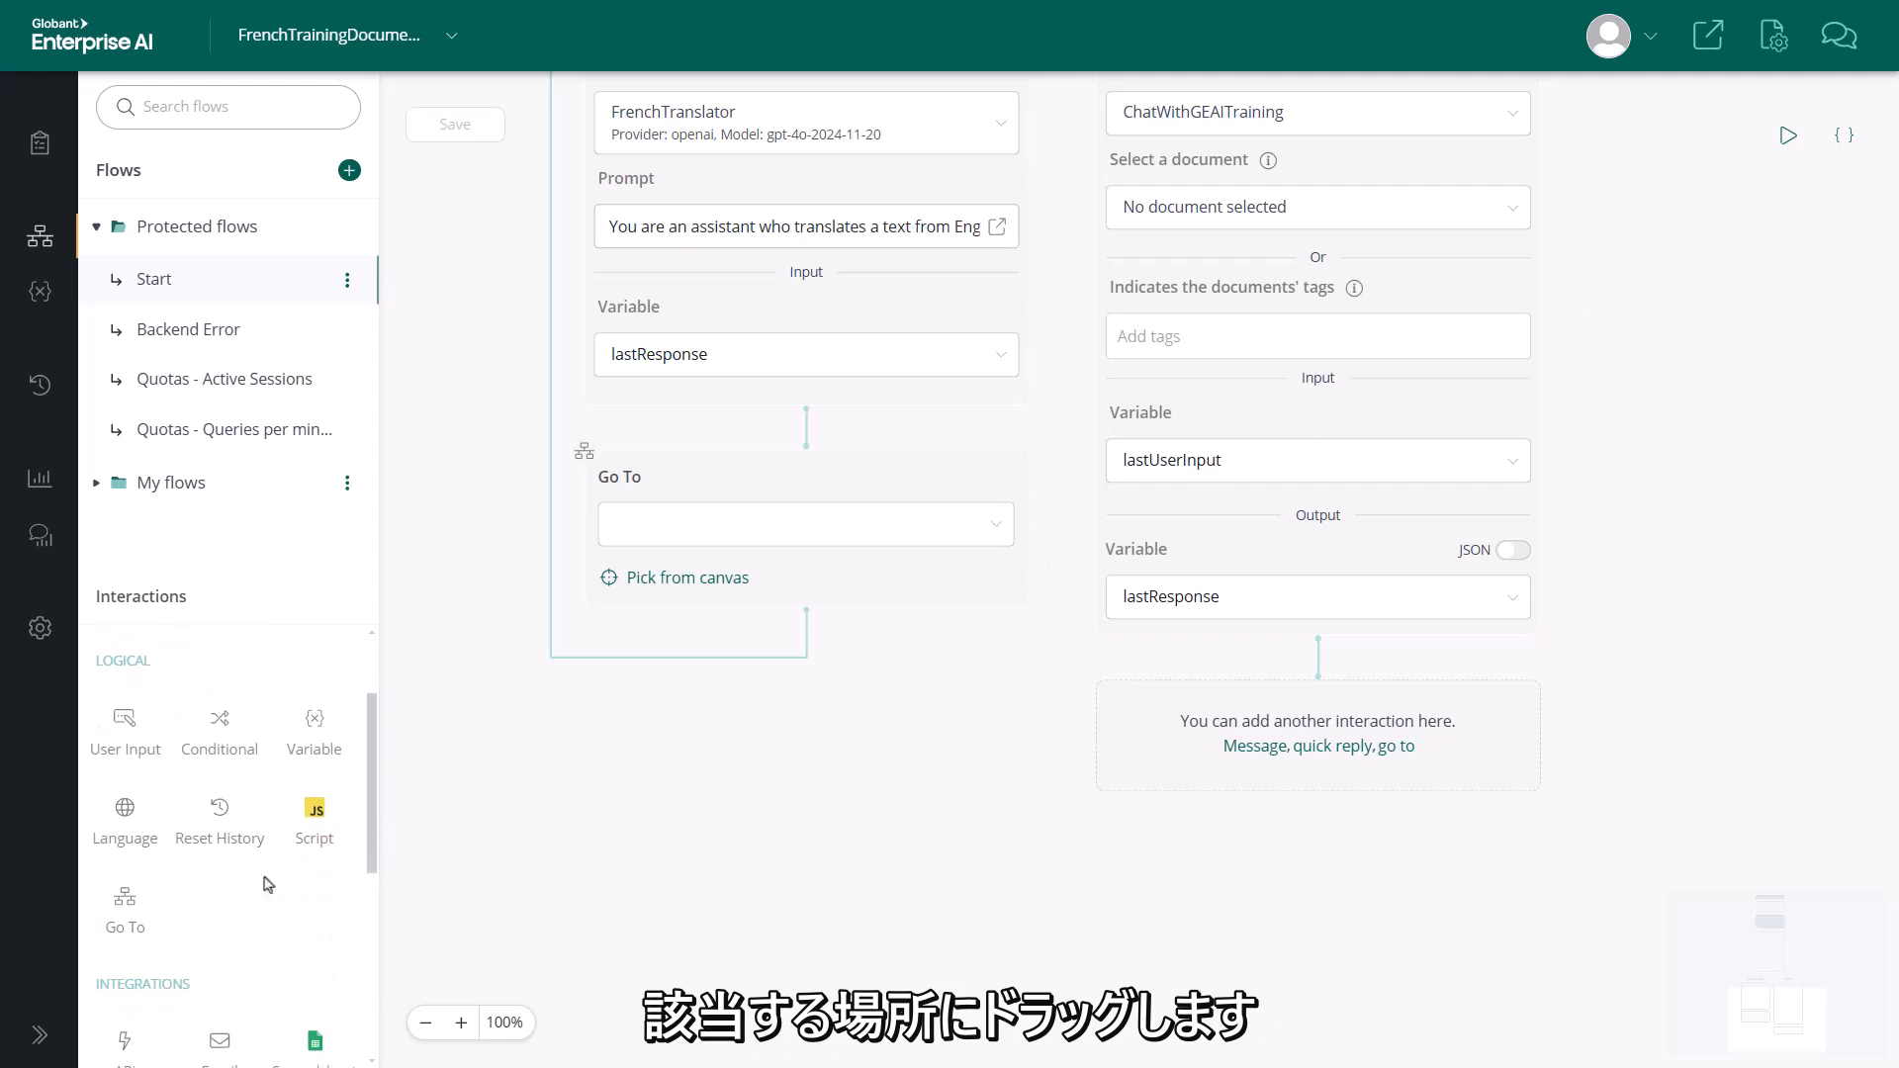
{"action": "left_click_drag", "start_coordinate": [122, 900], "coordinate": [1307, 690]}
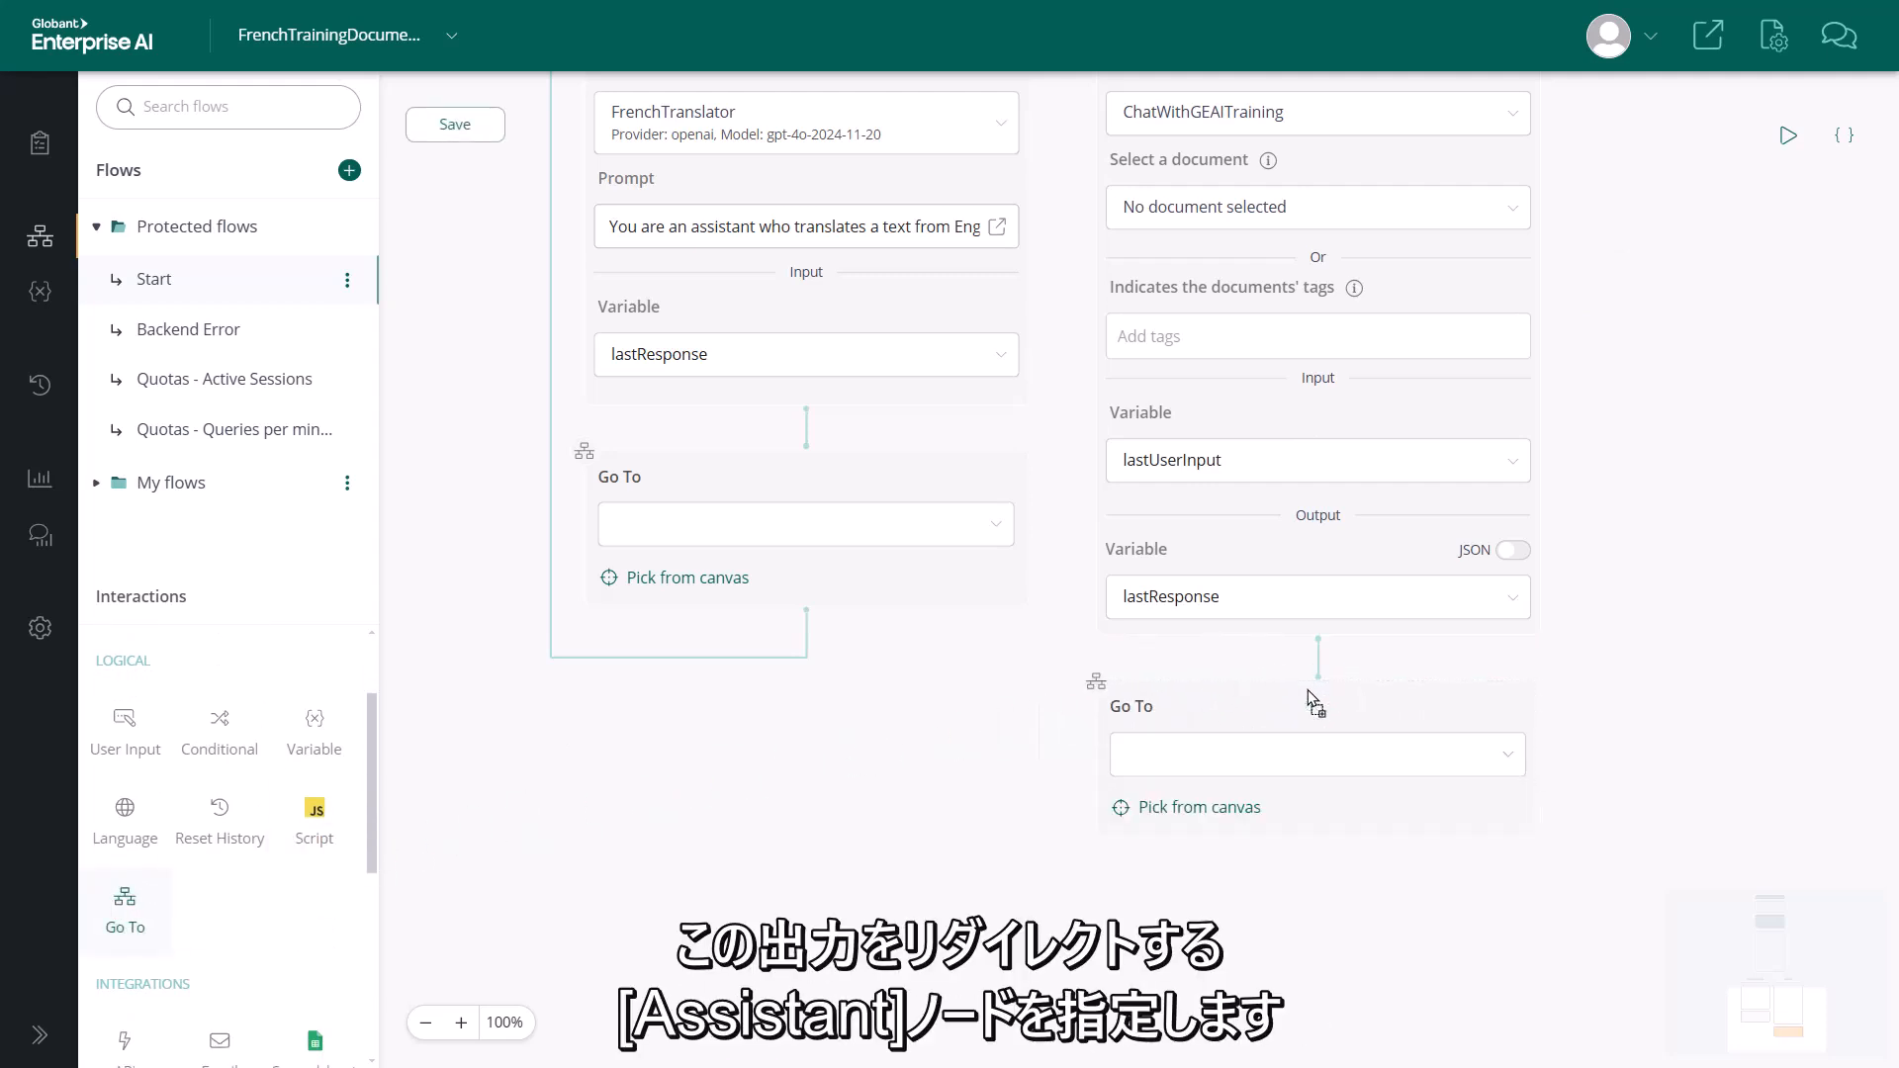
{"action": "left_click", "coordinate": [1198, 807]}
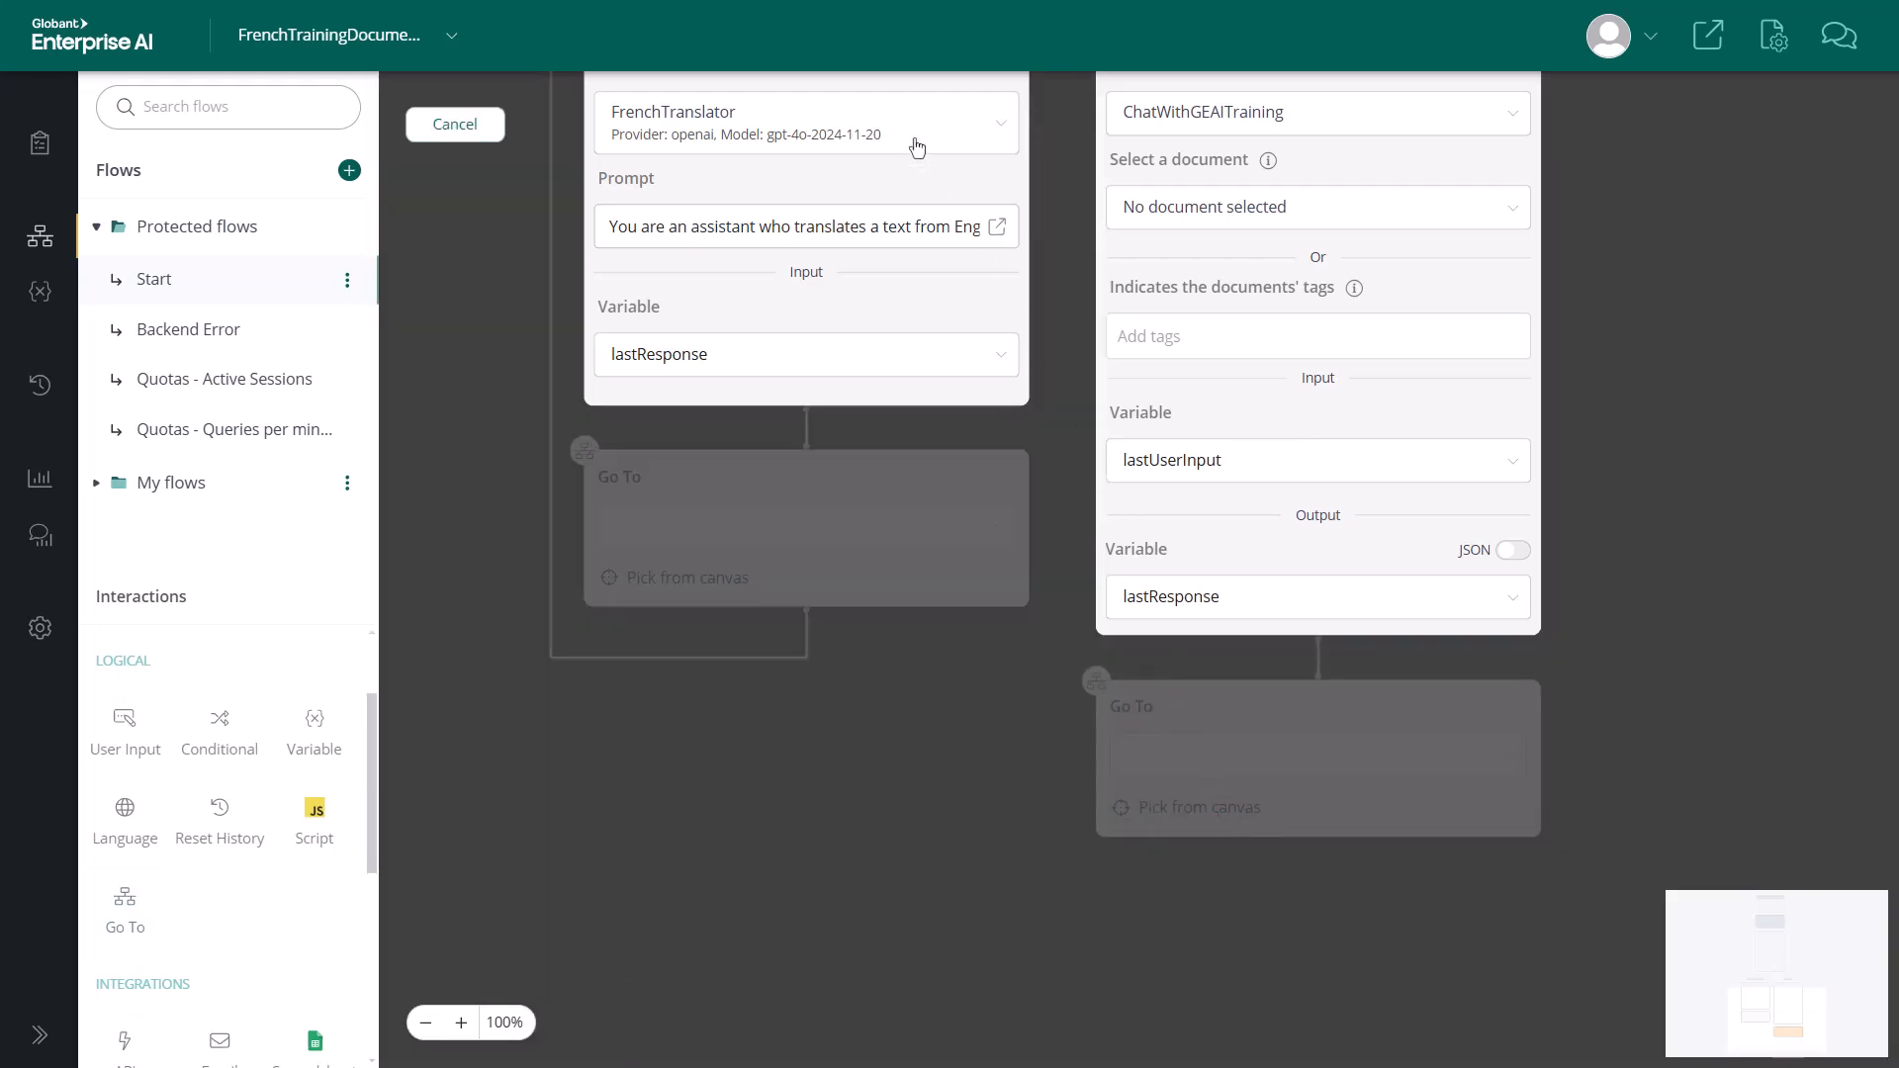
{"action": "left_click", "coordinate": [921, 176]}
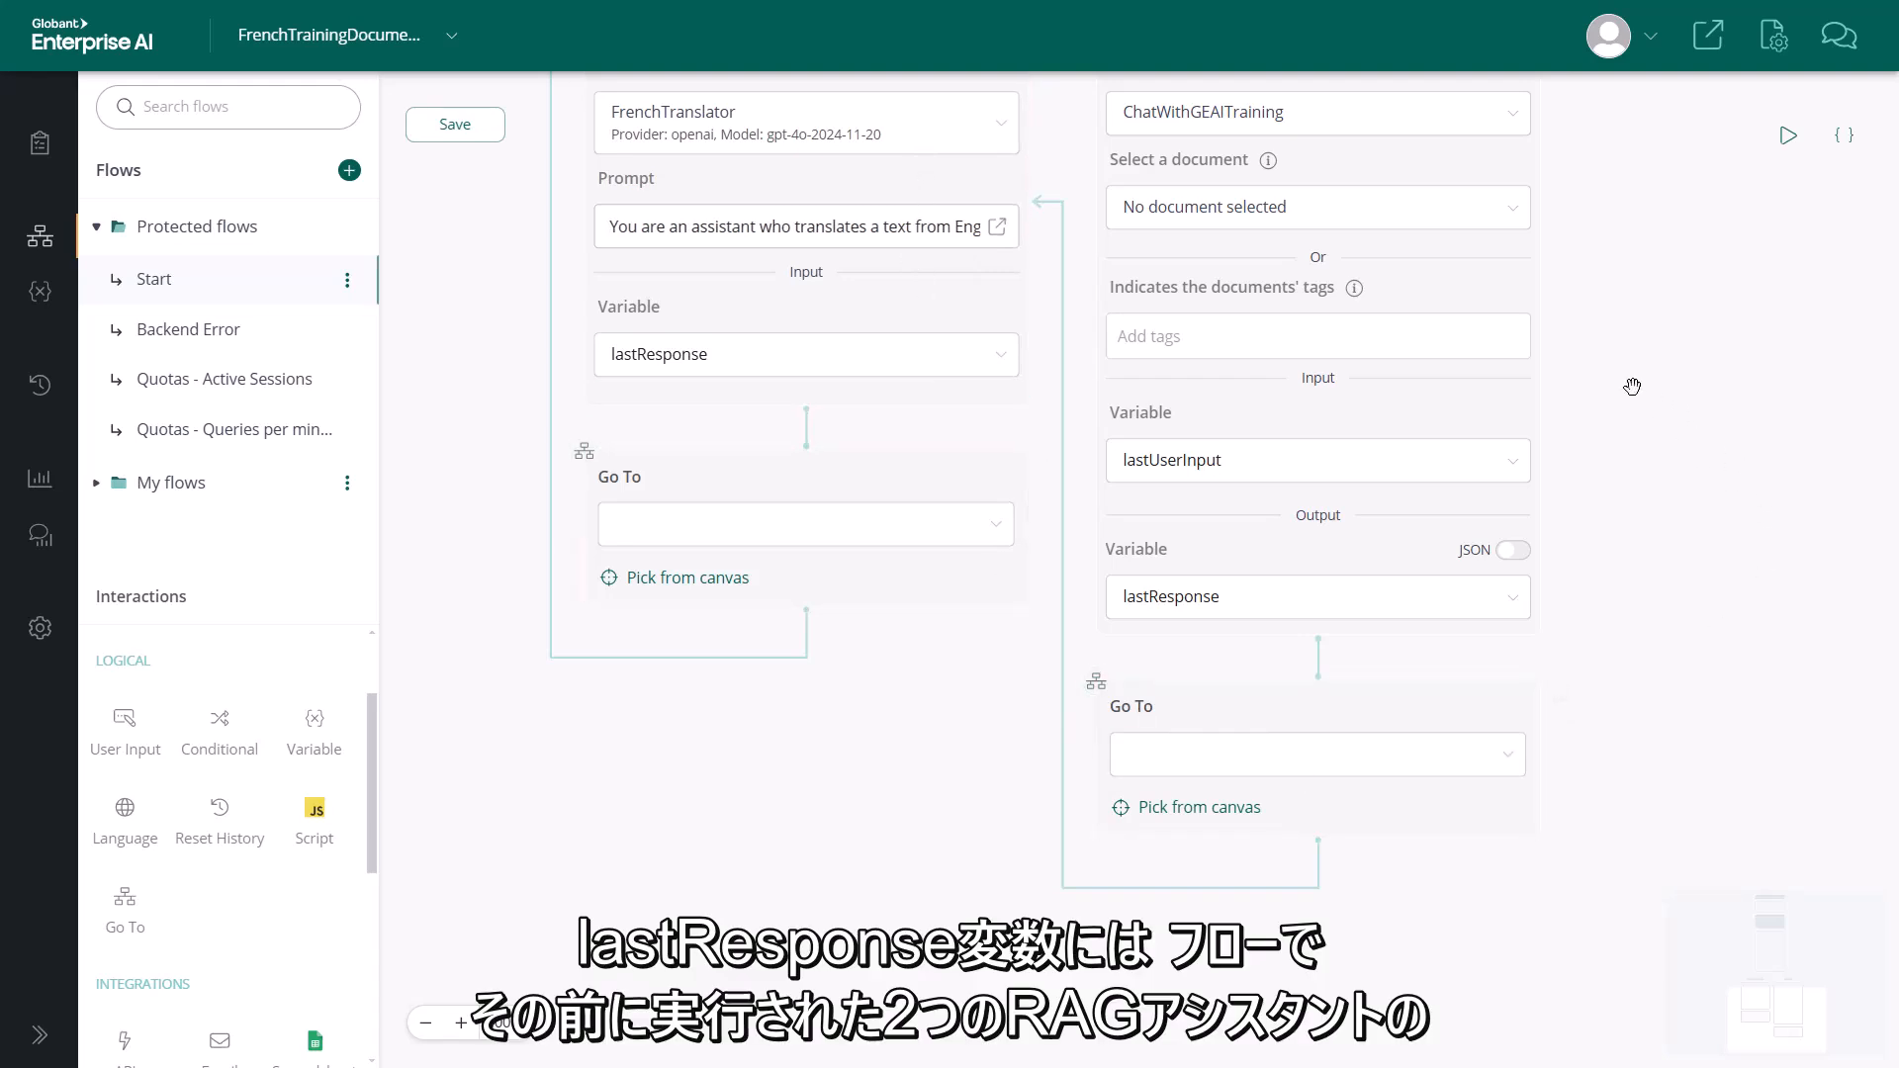
Trace the input and output variables through the flow, from the User input node to both RAG Assistant nodes and FrenchTranslator
{"action": "left_click_drag", "start_coordinate": [1632, 385], "coordinate": [1623, 643]}
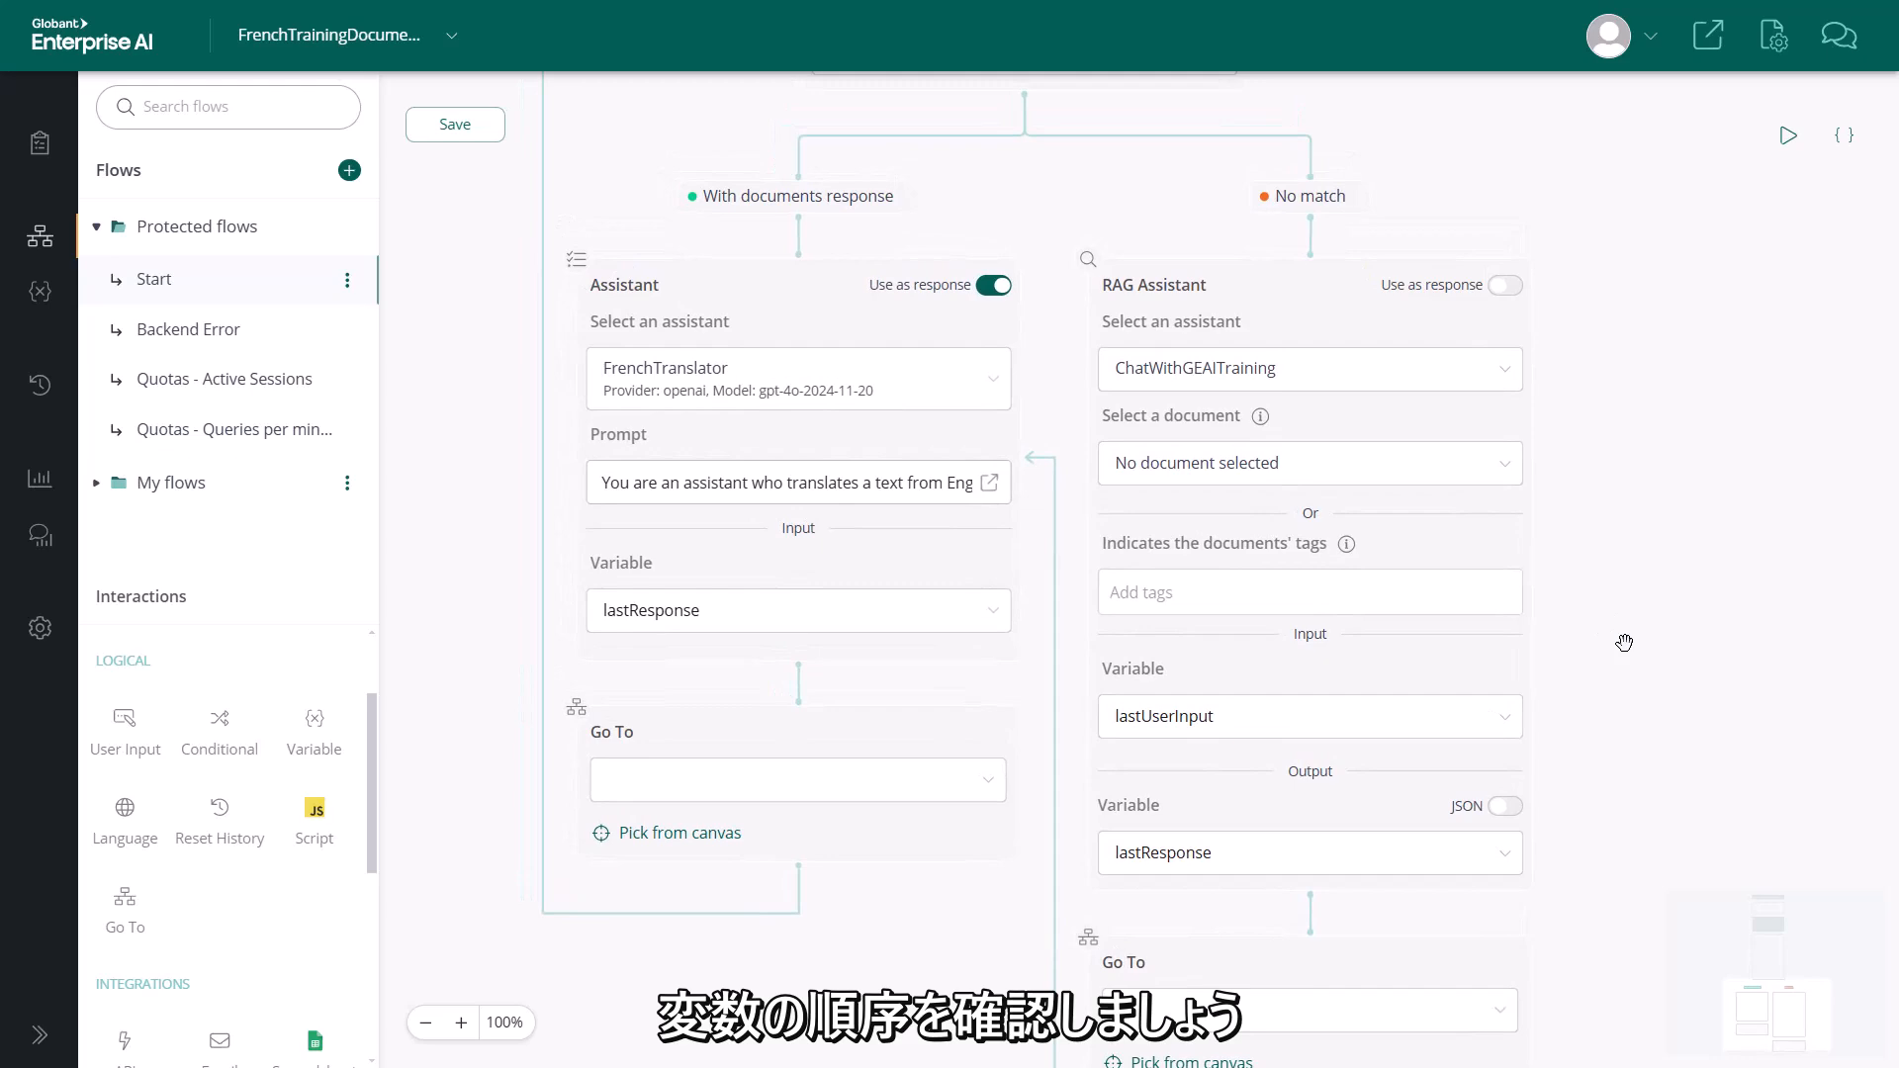
{"action": "left_click_drag", "start_coordinate": [1610, 174], "coordinate": [1611, 1004]}
{"action": "left_click_drag", "start_coordinate": [1539, 326], "coordinate": [1539, 665]}
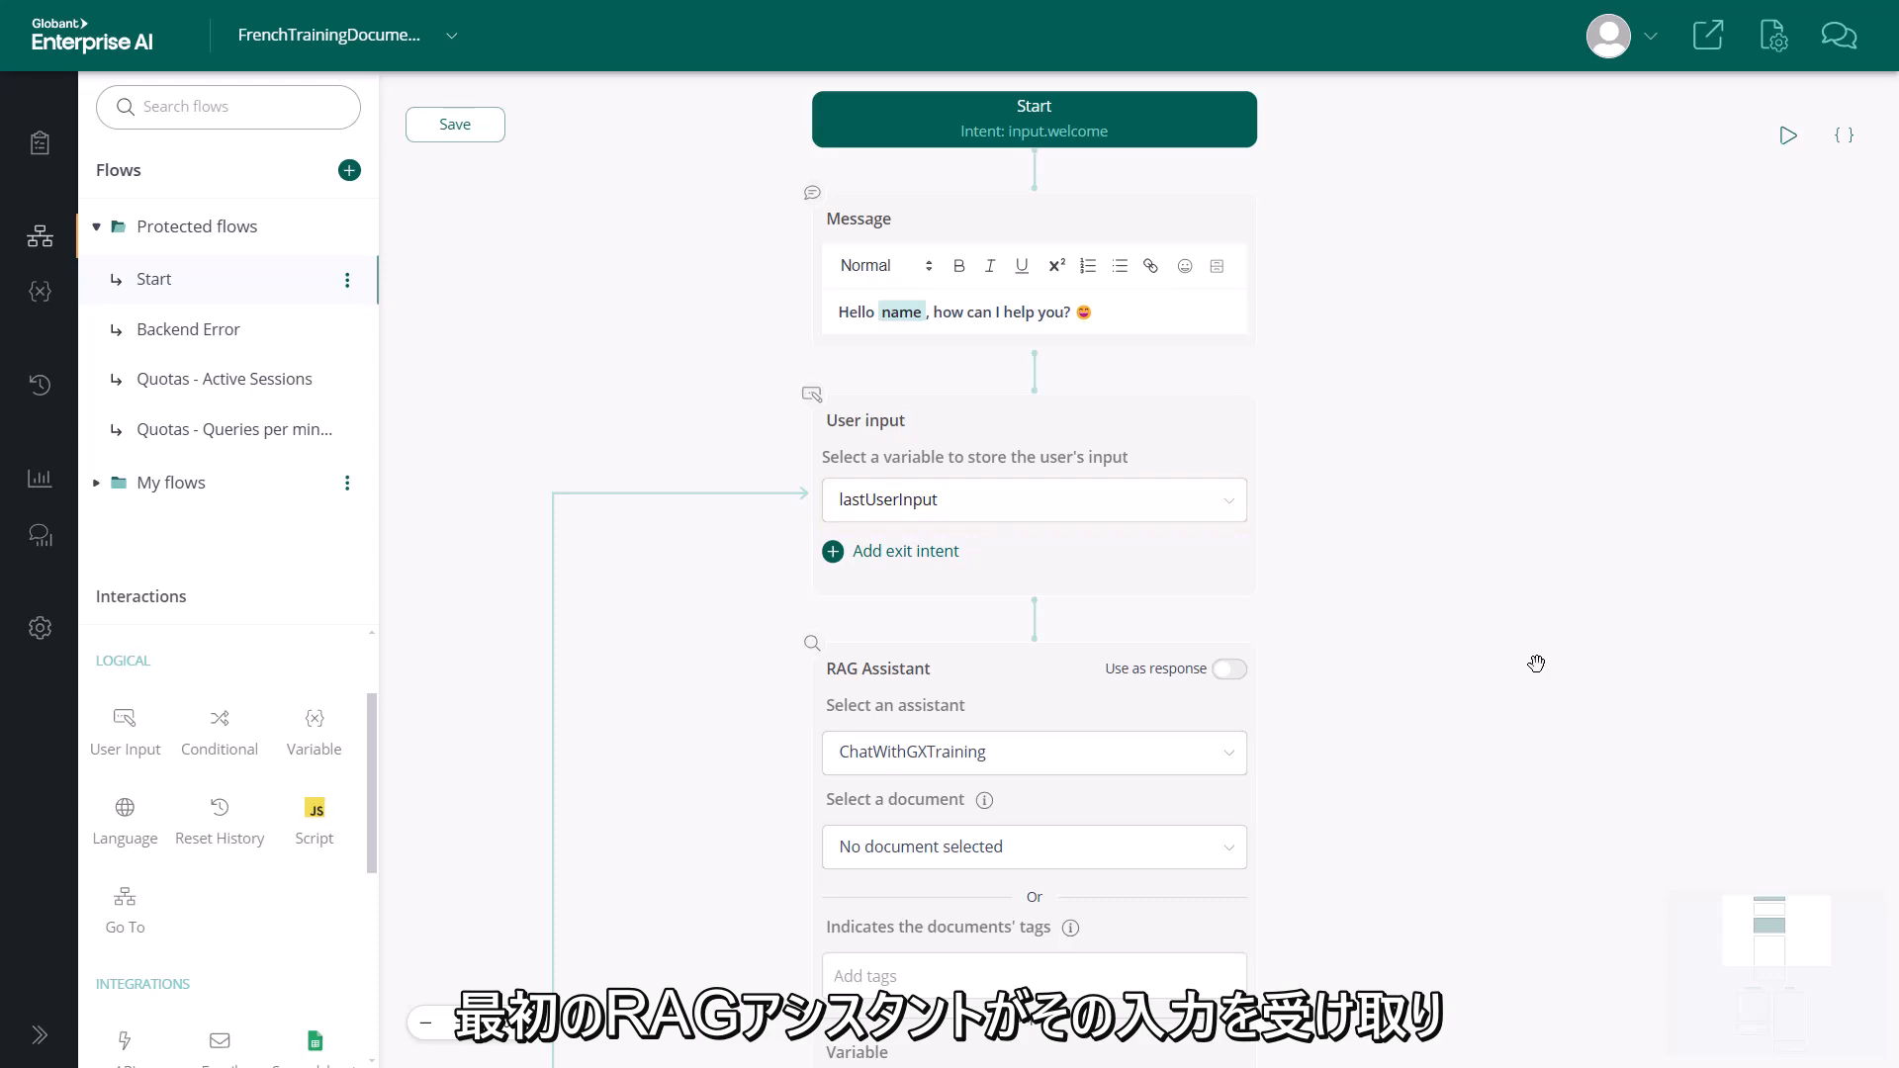
{"action": "left_click_drag", "start_coordinate": [1536, 663], "coordinate": [1541, 98]}
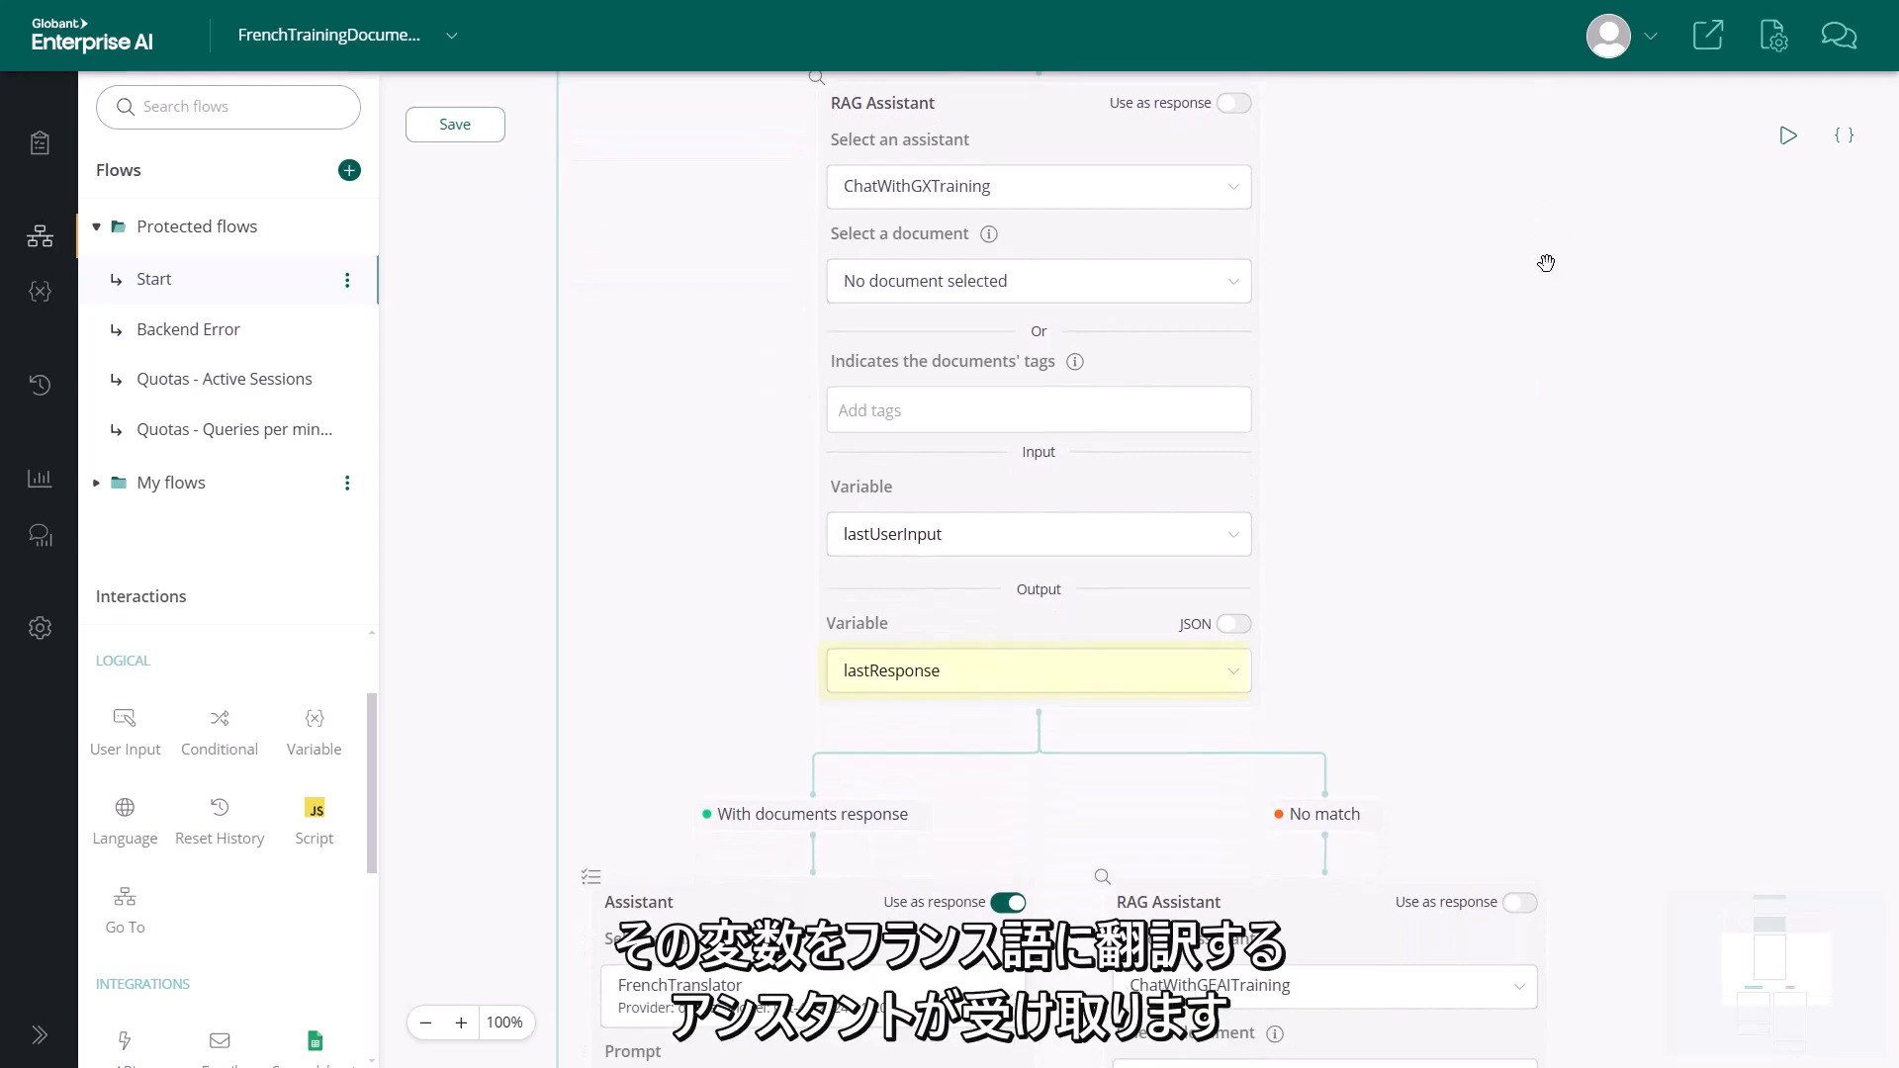
{"action": "left_click_drag", "start_coordinate": [1552, 513], "coordinate": [1546, 8]}
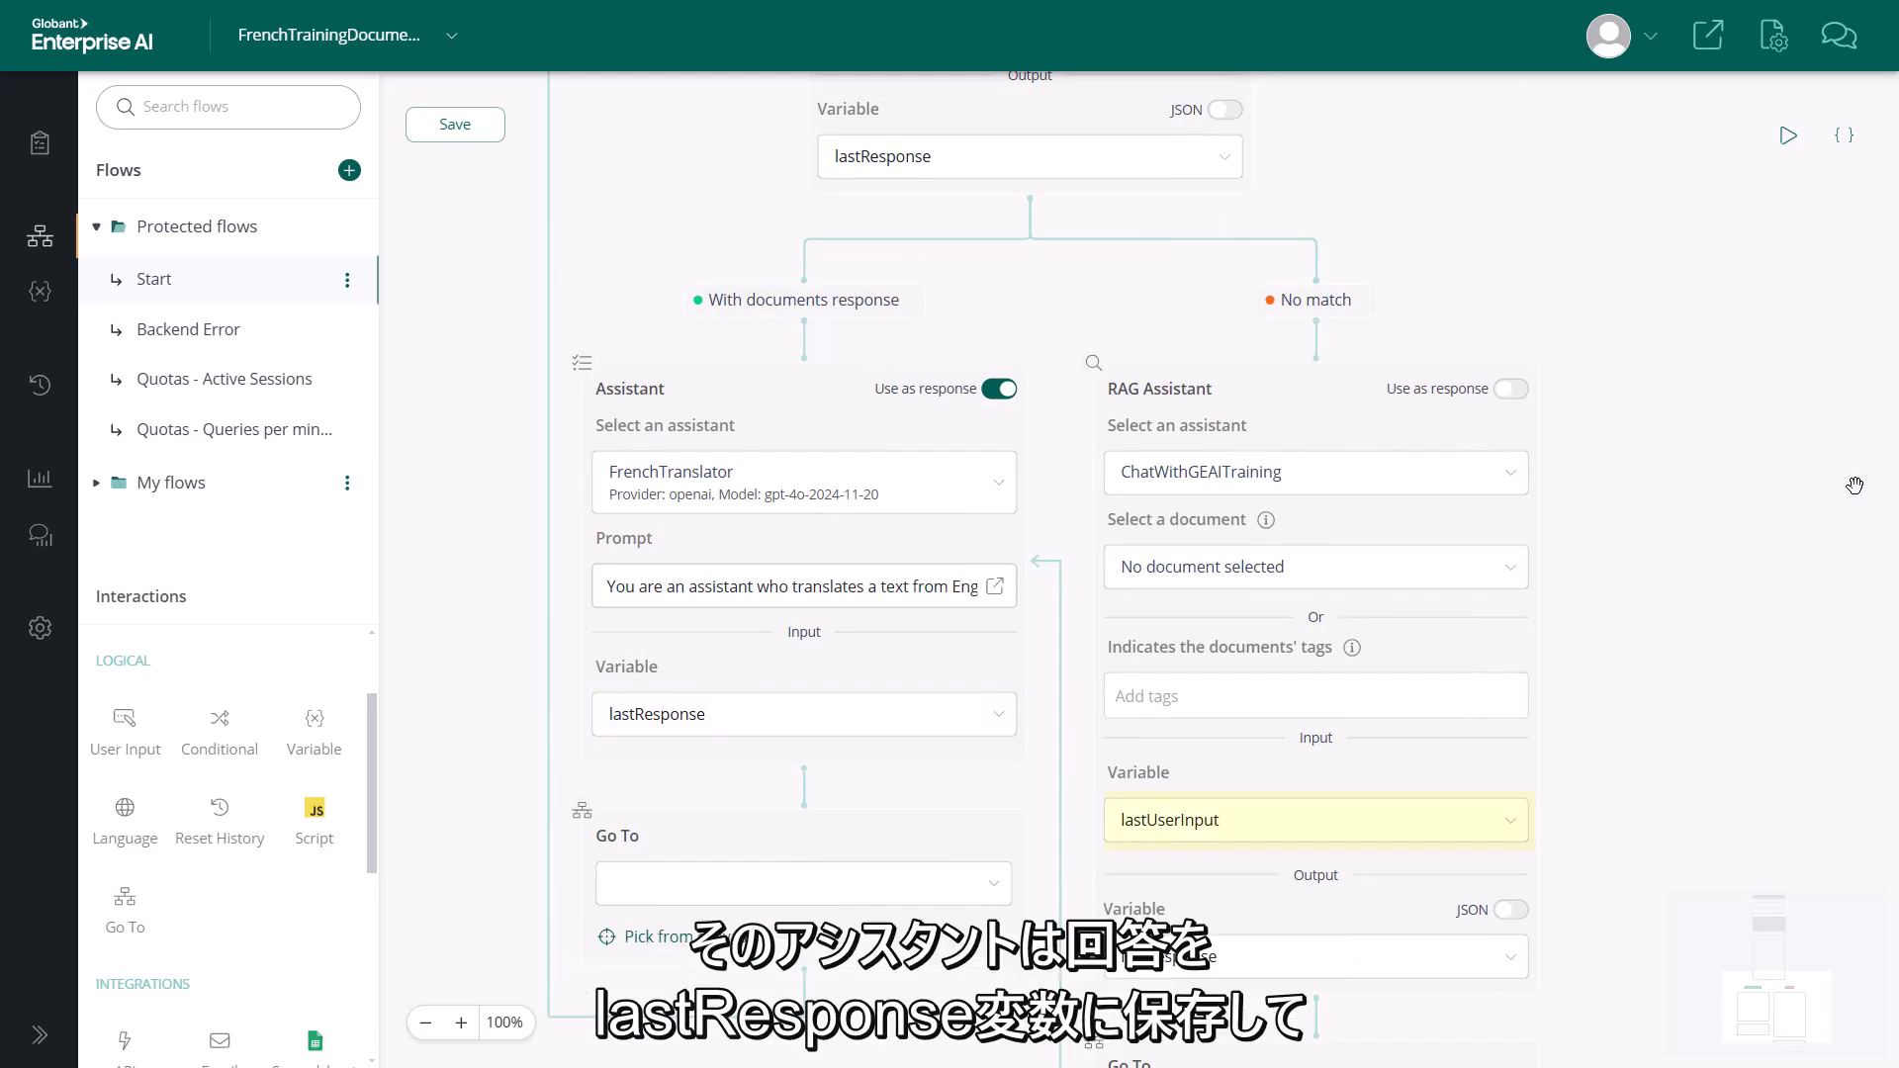
{"action": "scroll", "coordinate": [1733, 606], "scroll_direction": "down", "scroll_amount": 1}
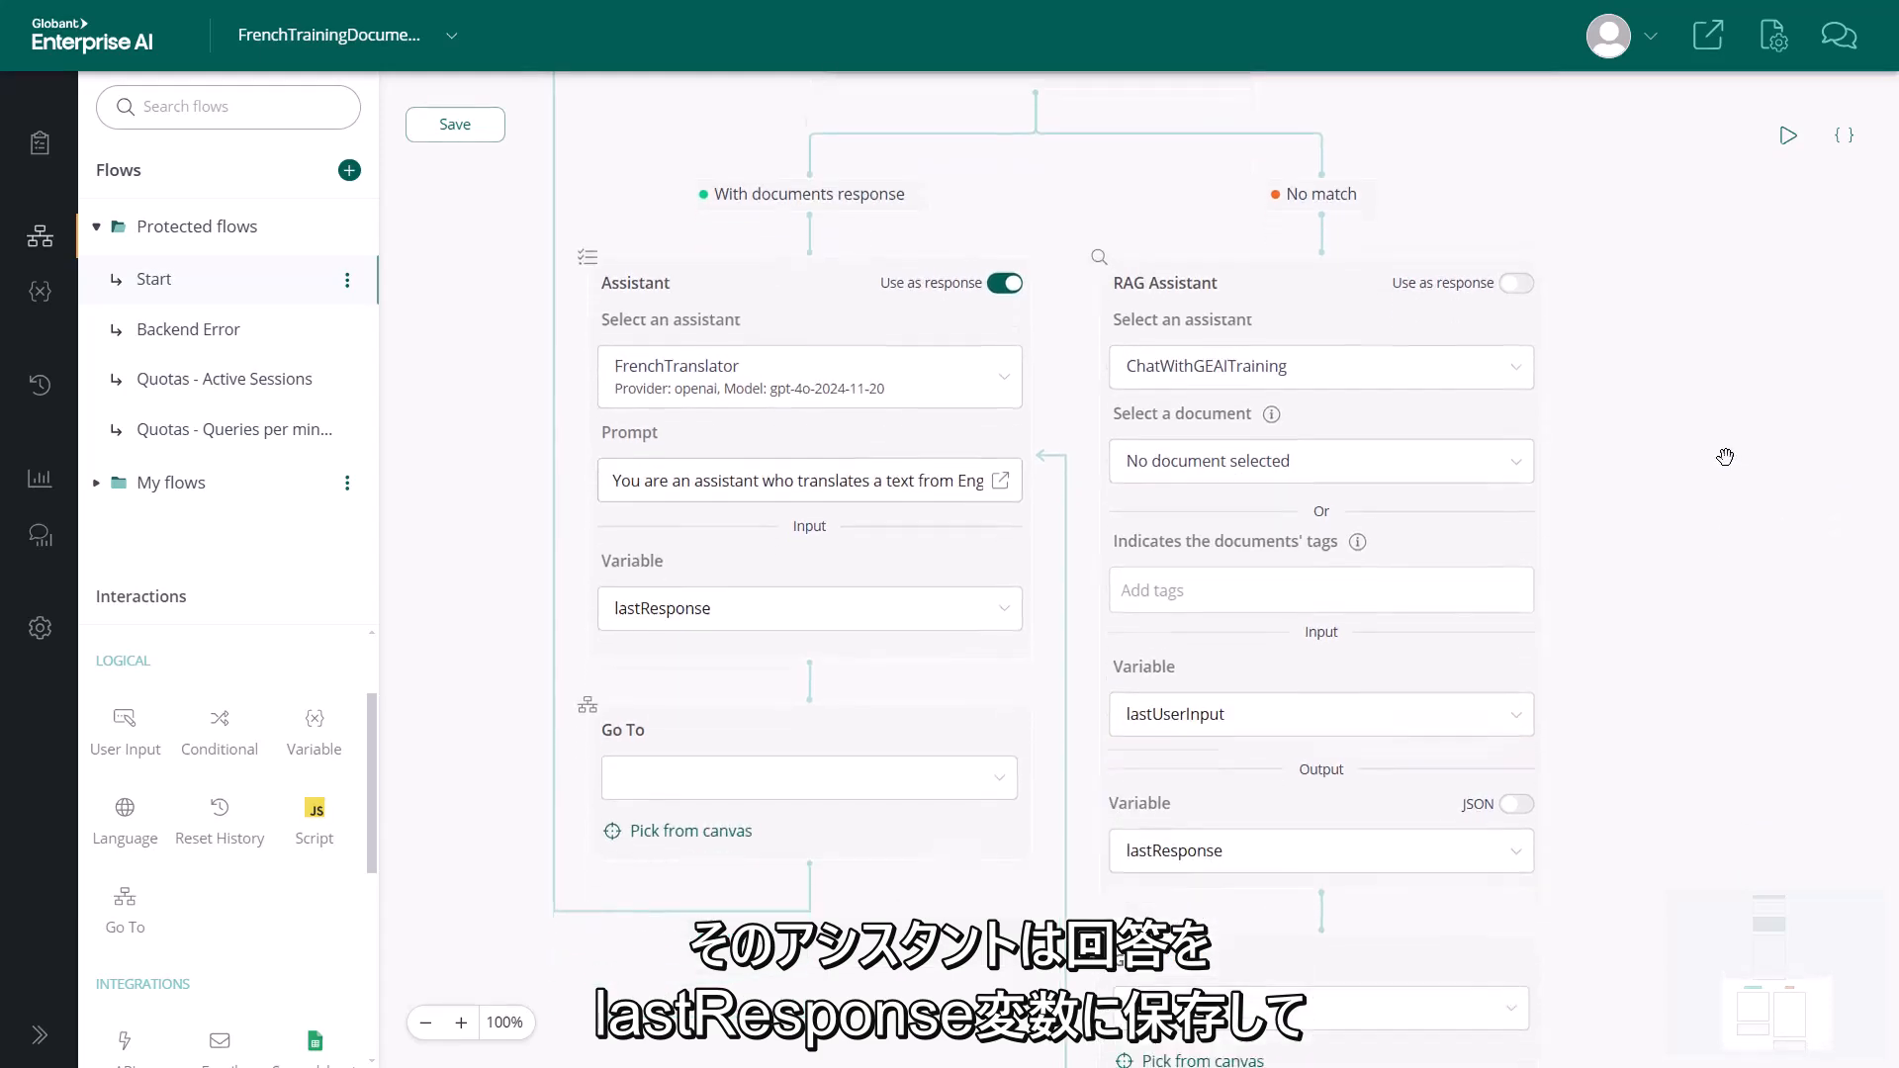
Save the flow and run it to start a test conversation
{"action": "left_click_drag", "start_coordinate": [1726, 456], "coordinate": [1687, 309]}
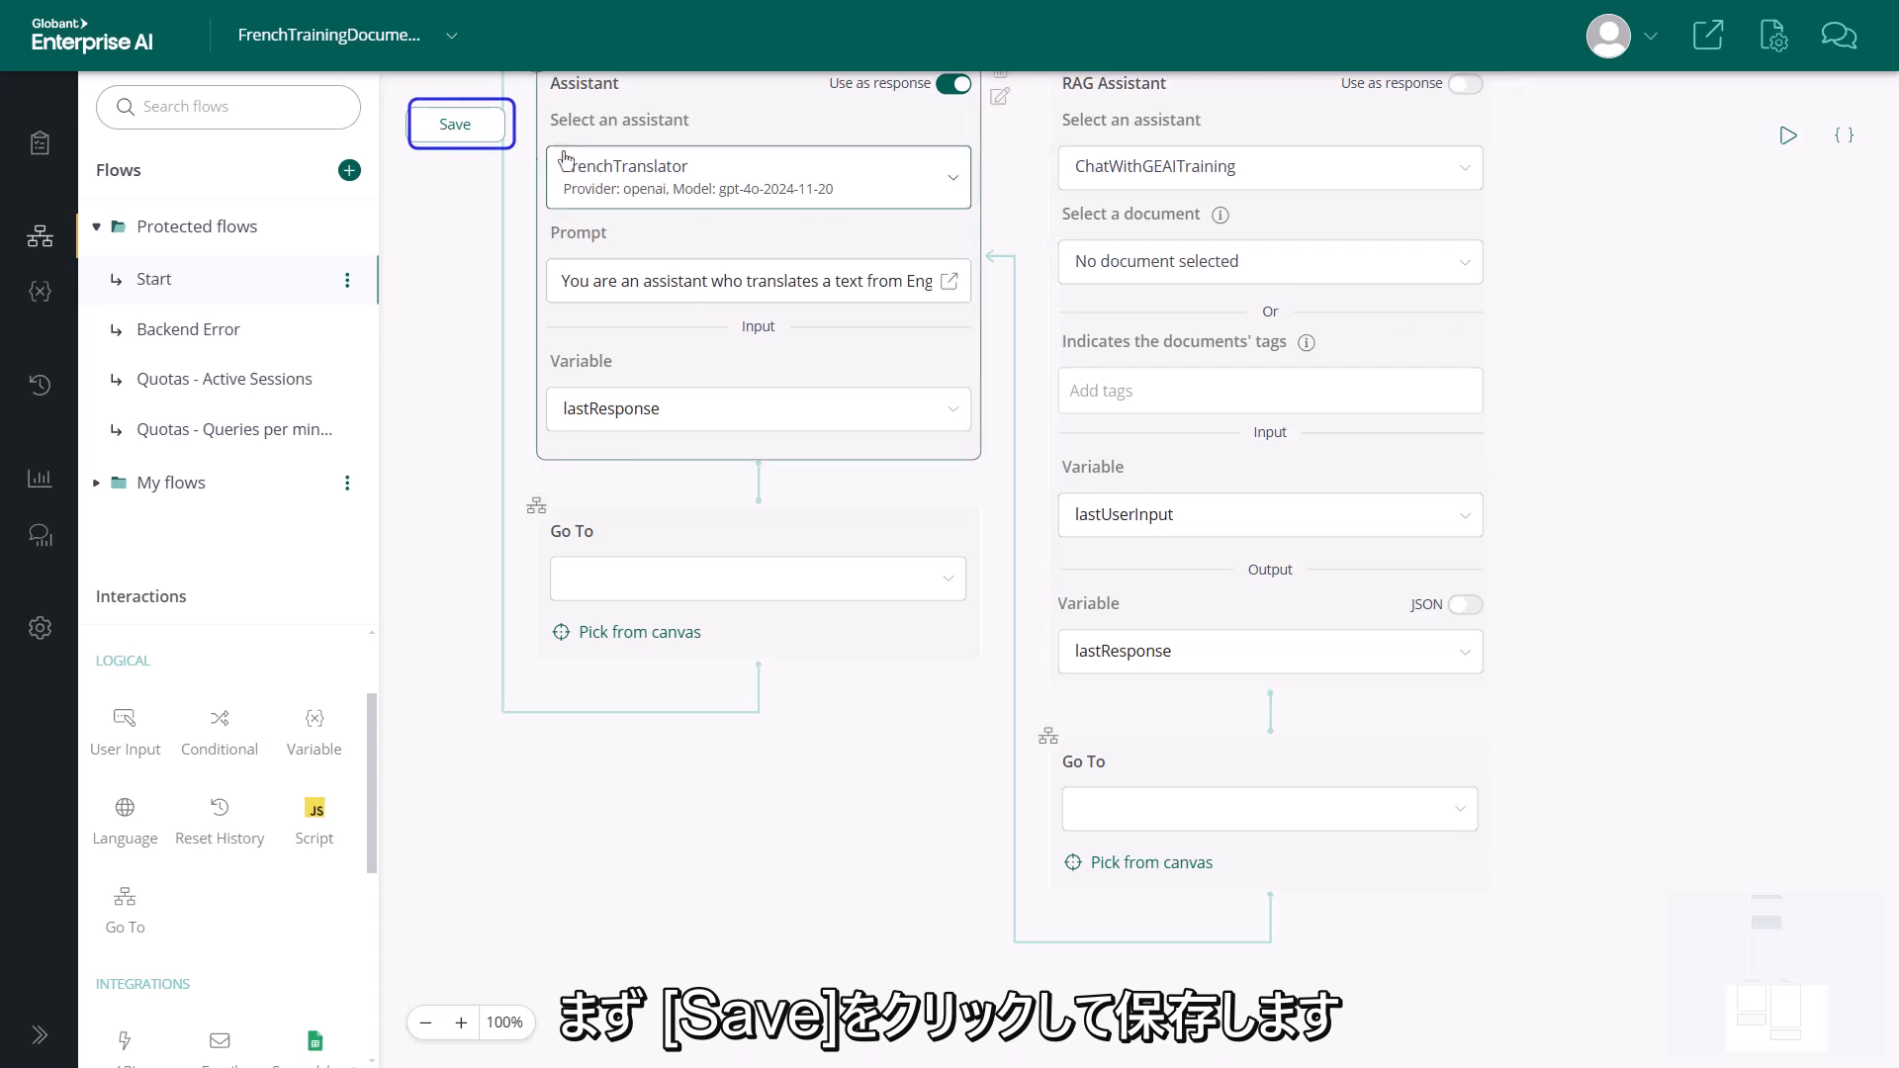
{"action": "left_click", "coordinate": [455, 123]}
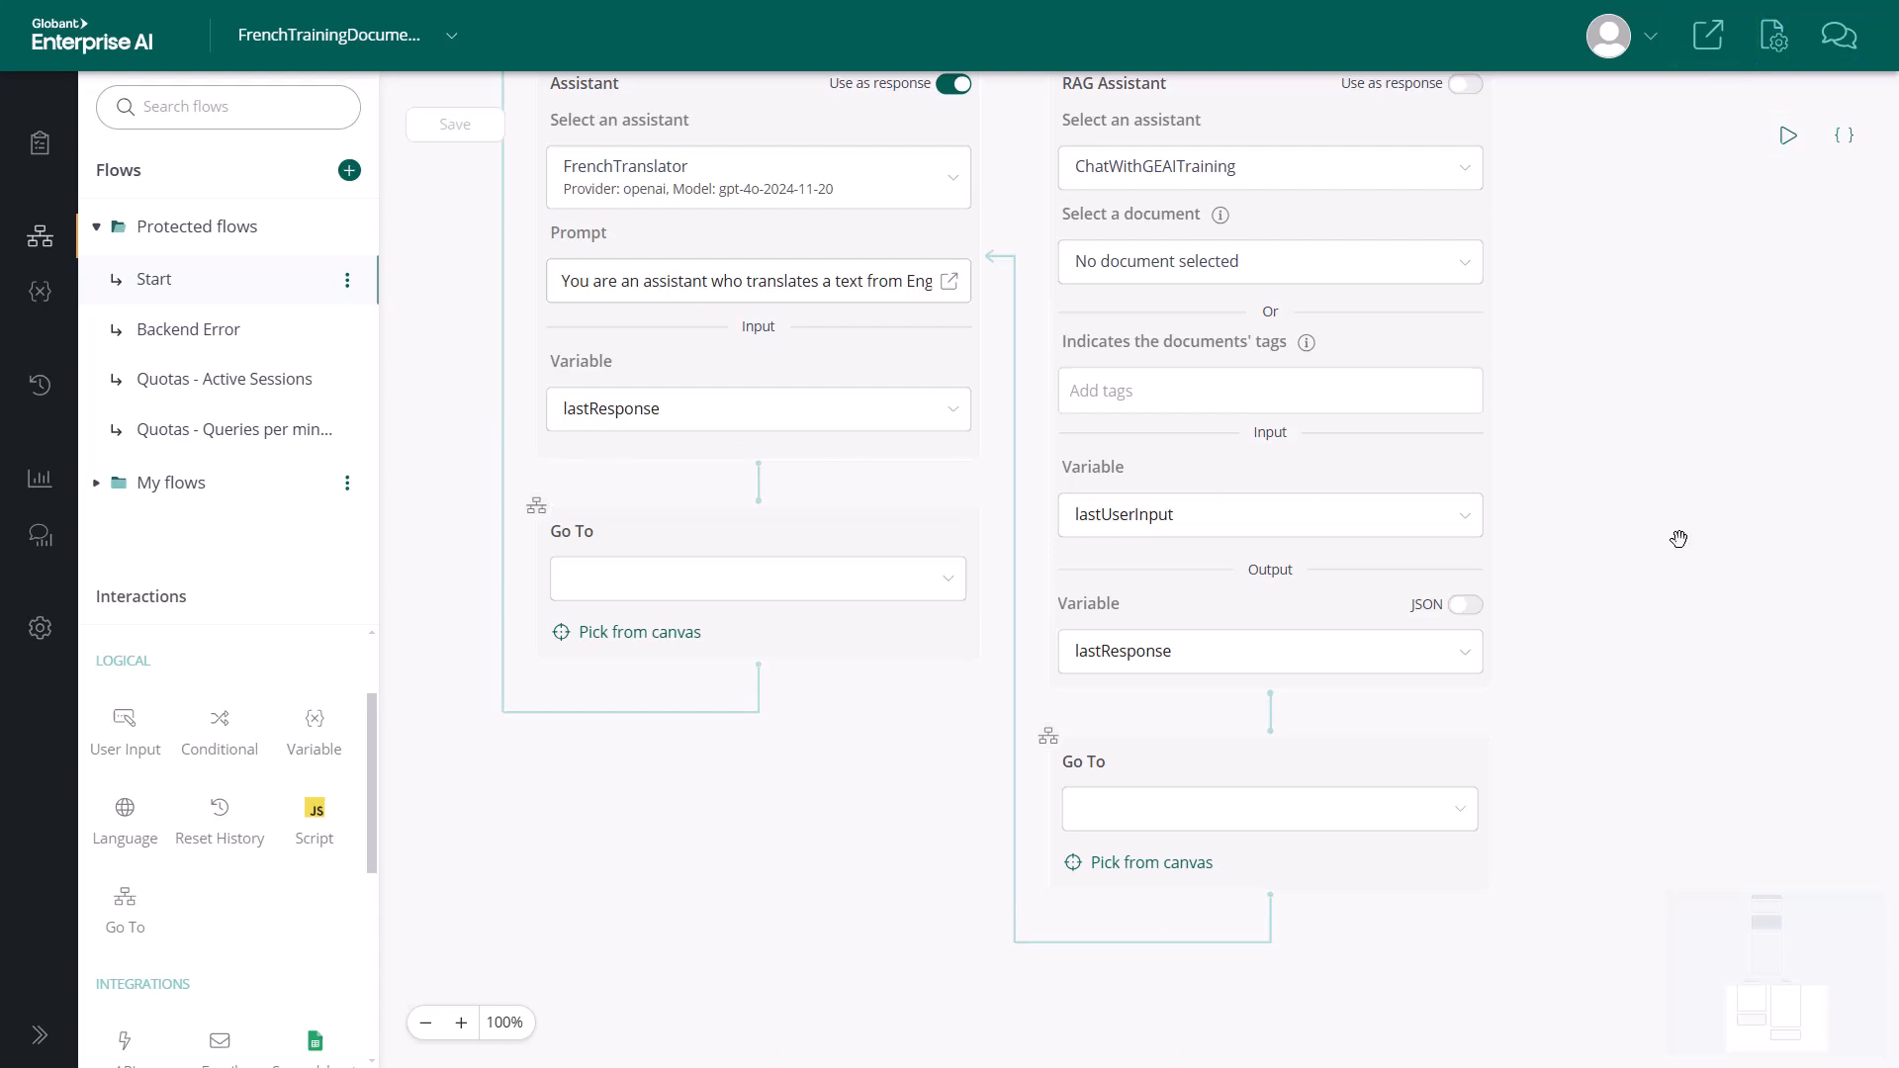
{"action": "left_click", "coordinate": [1788, 134]}
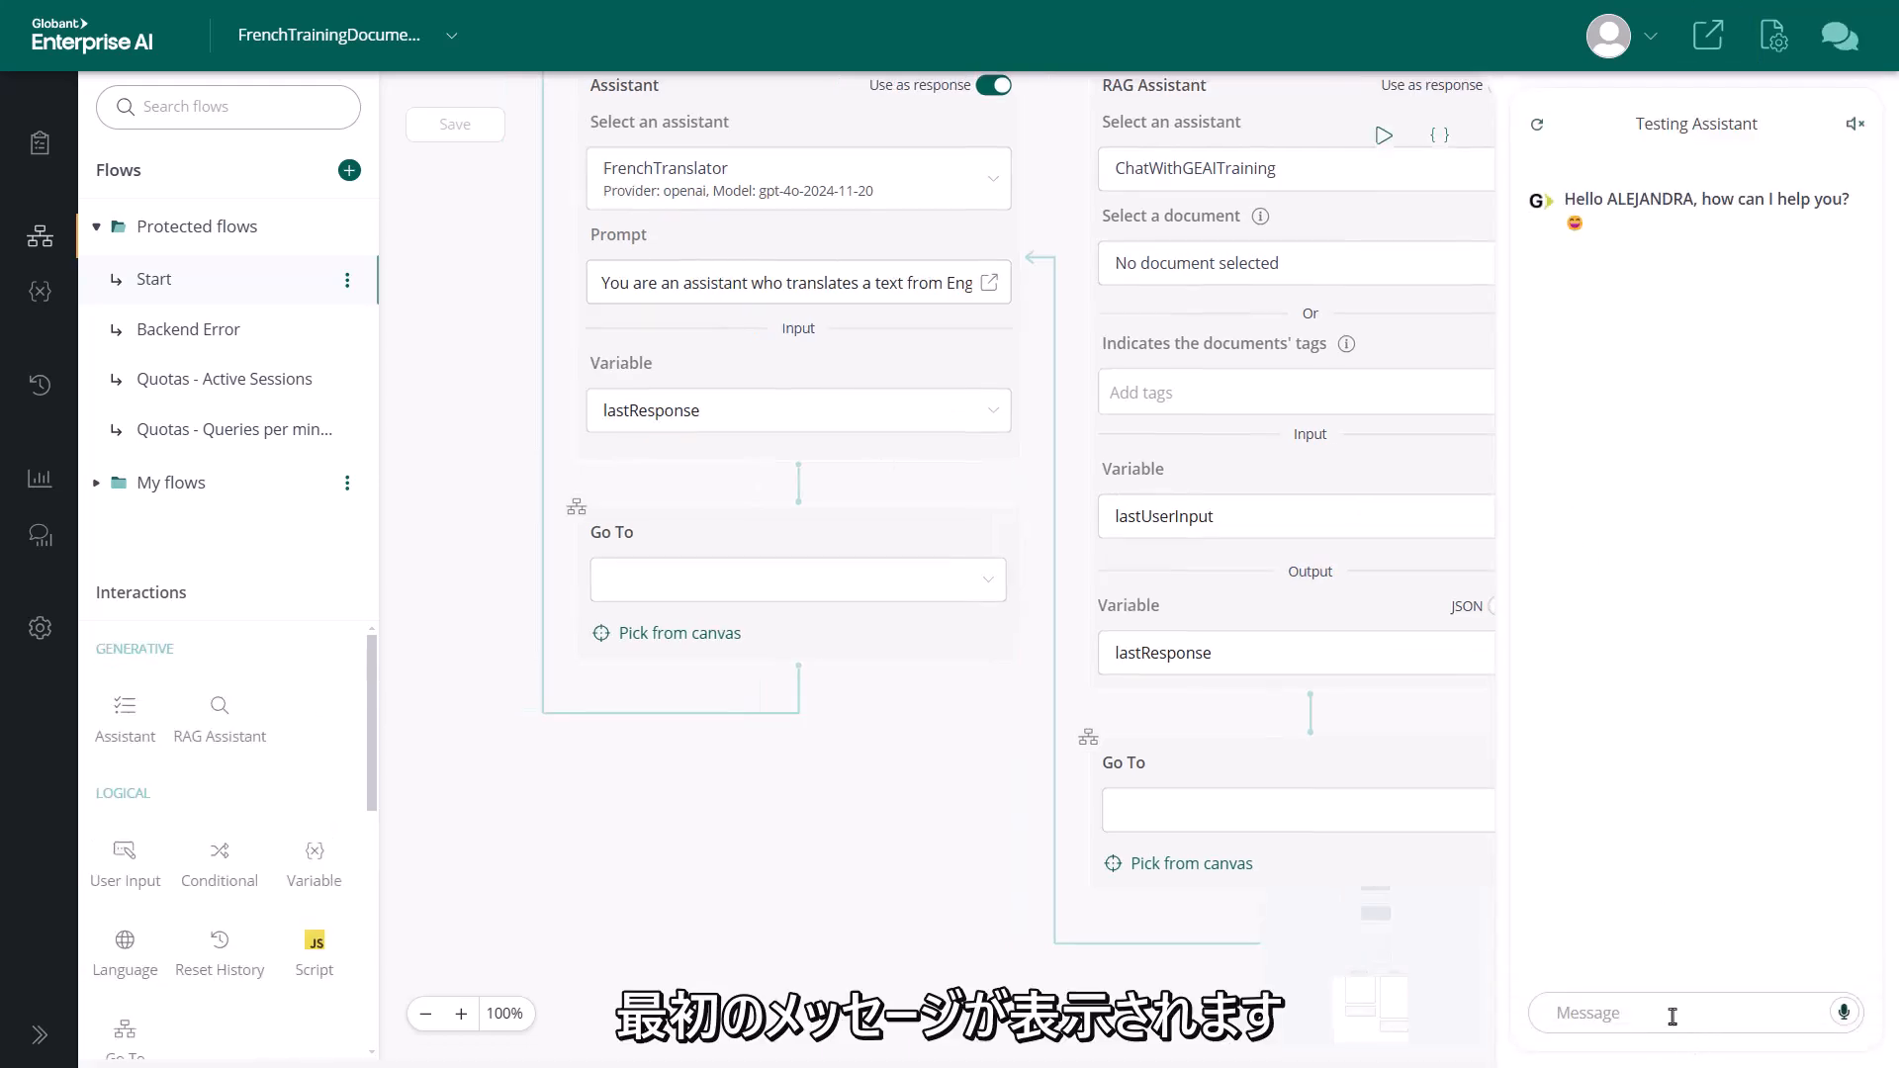
Ask the testing assistant "What is GeneXus?" and read through its response
{"action": "left_click", "coordinate": [1671, 1014]}
{"action": "type", "text": "W"}
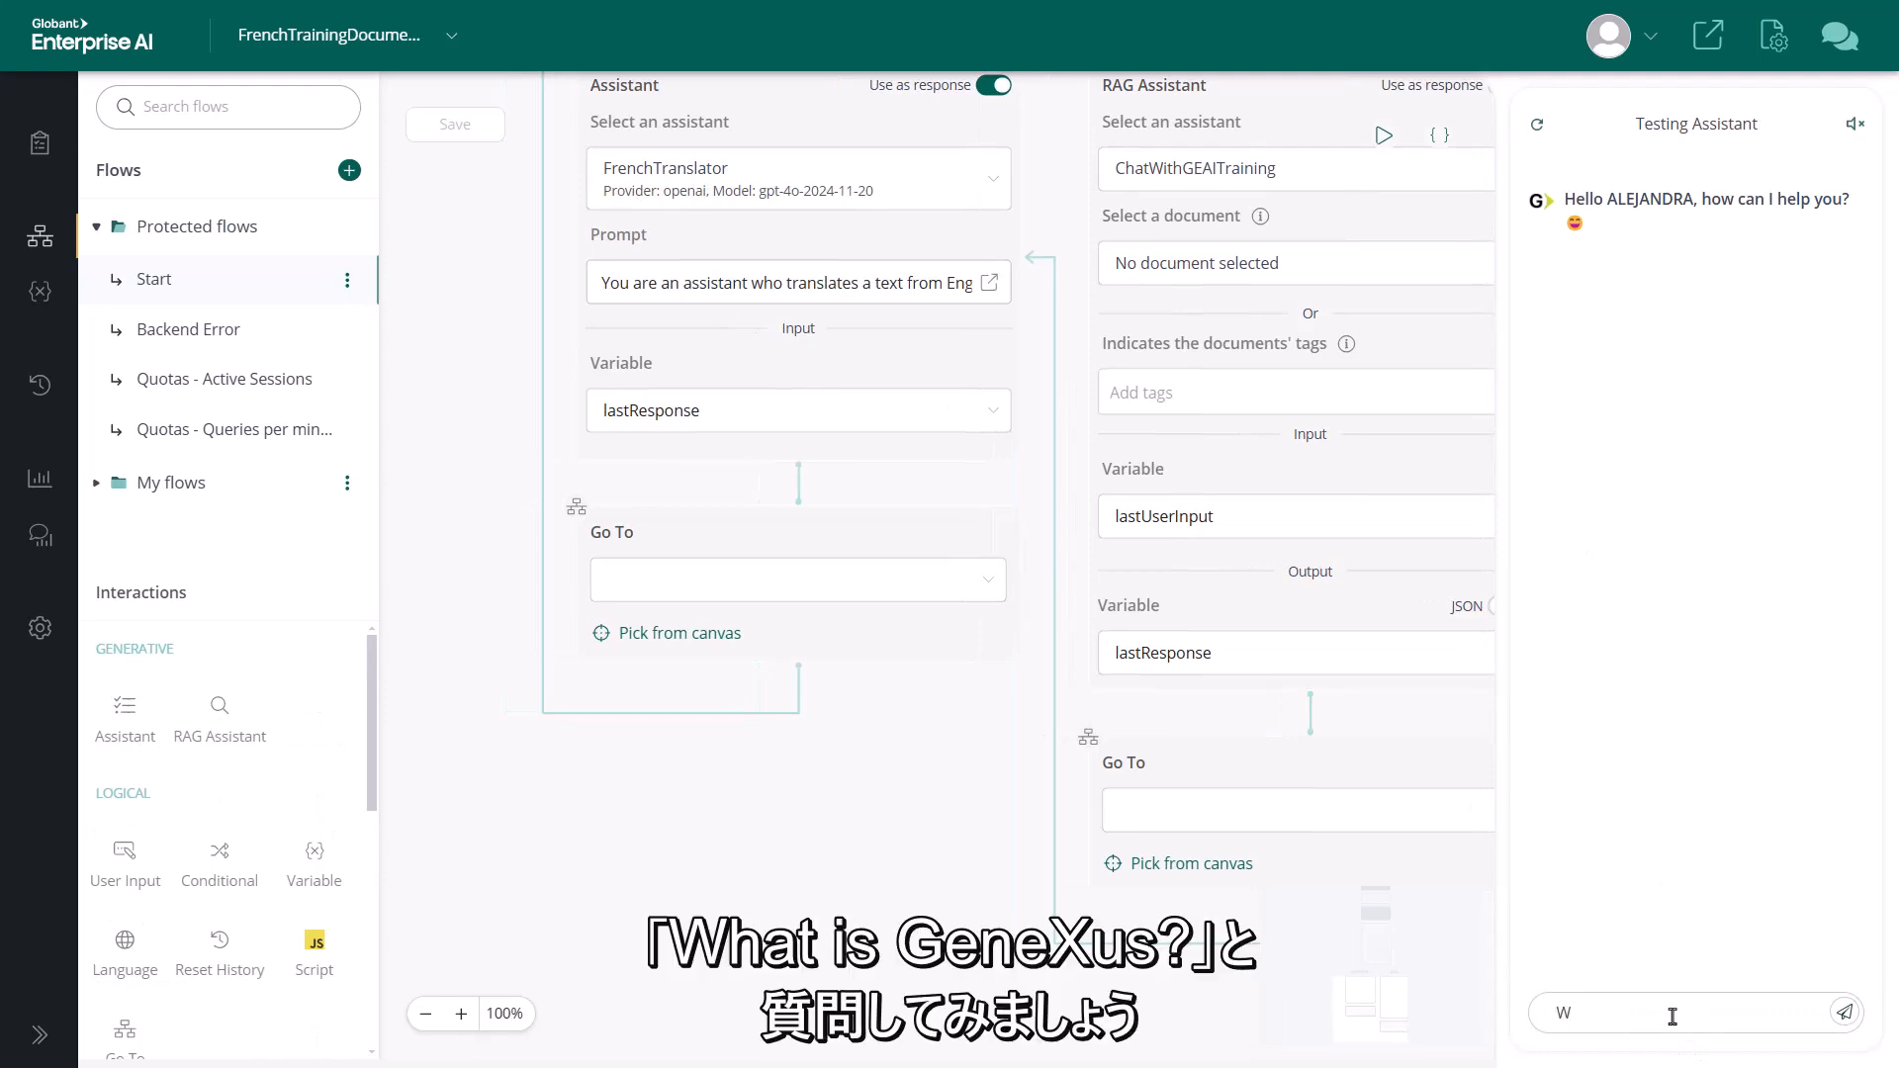
{"action": "type", "text": "hat is GeneXus?"}
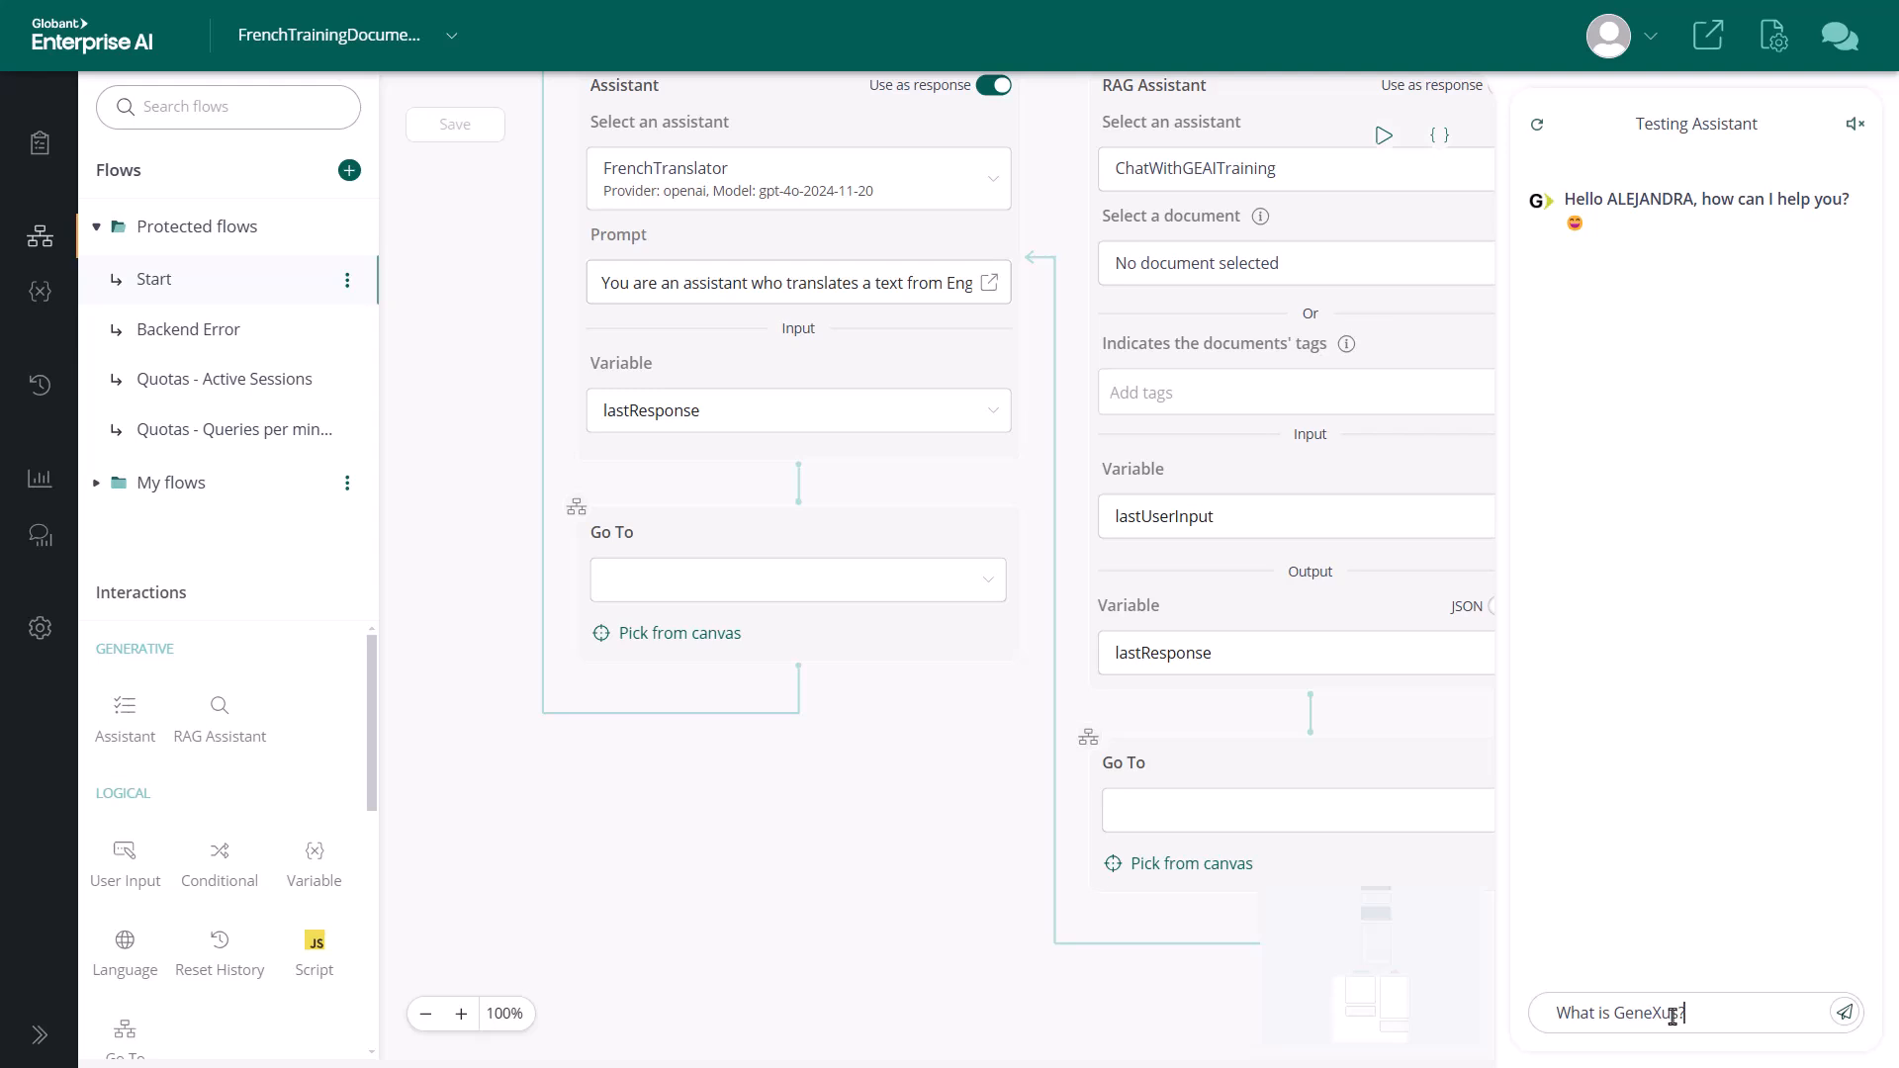
{"action": "key", "text": "Return"}
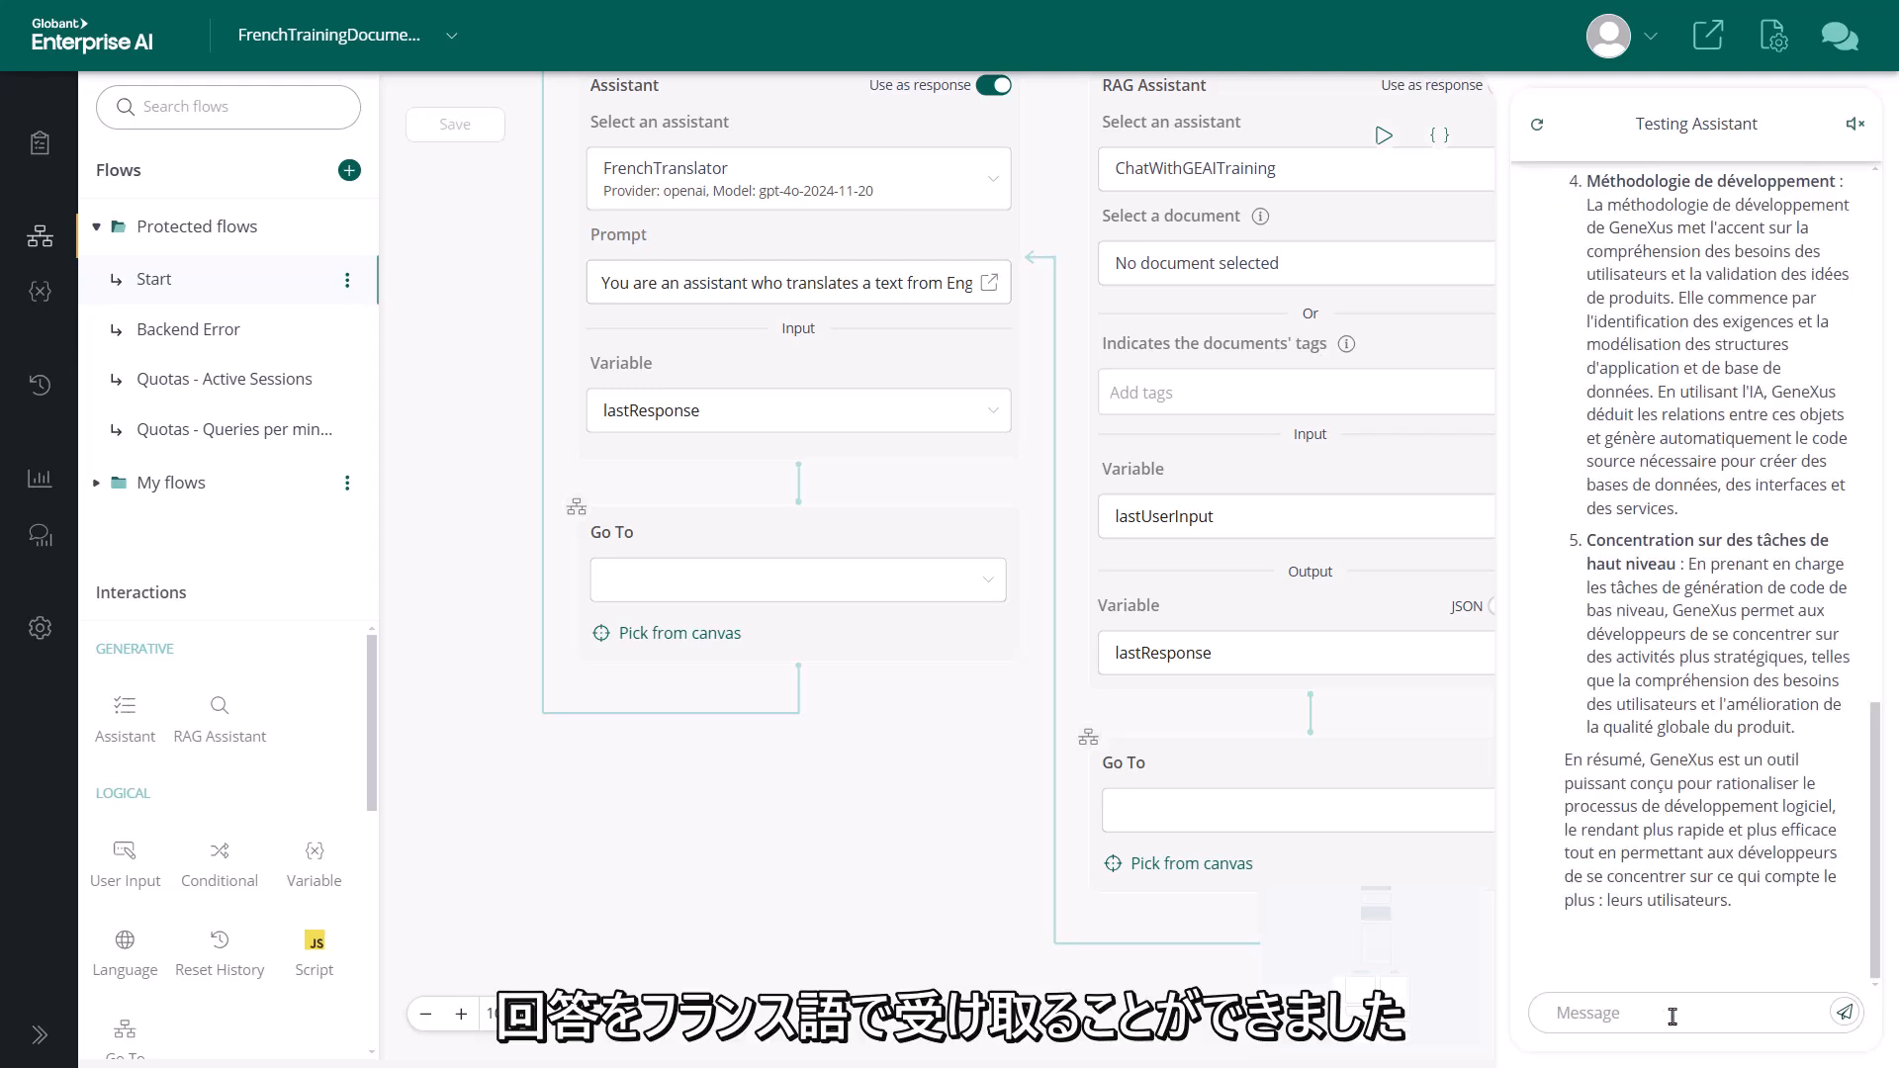
{"action": "left_click_drag", "start_coordinate": [1875, 759], "coordinate": [1863, 474]}
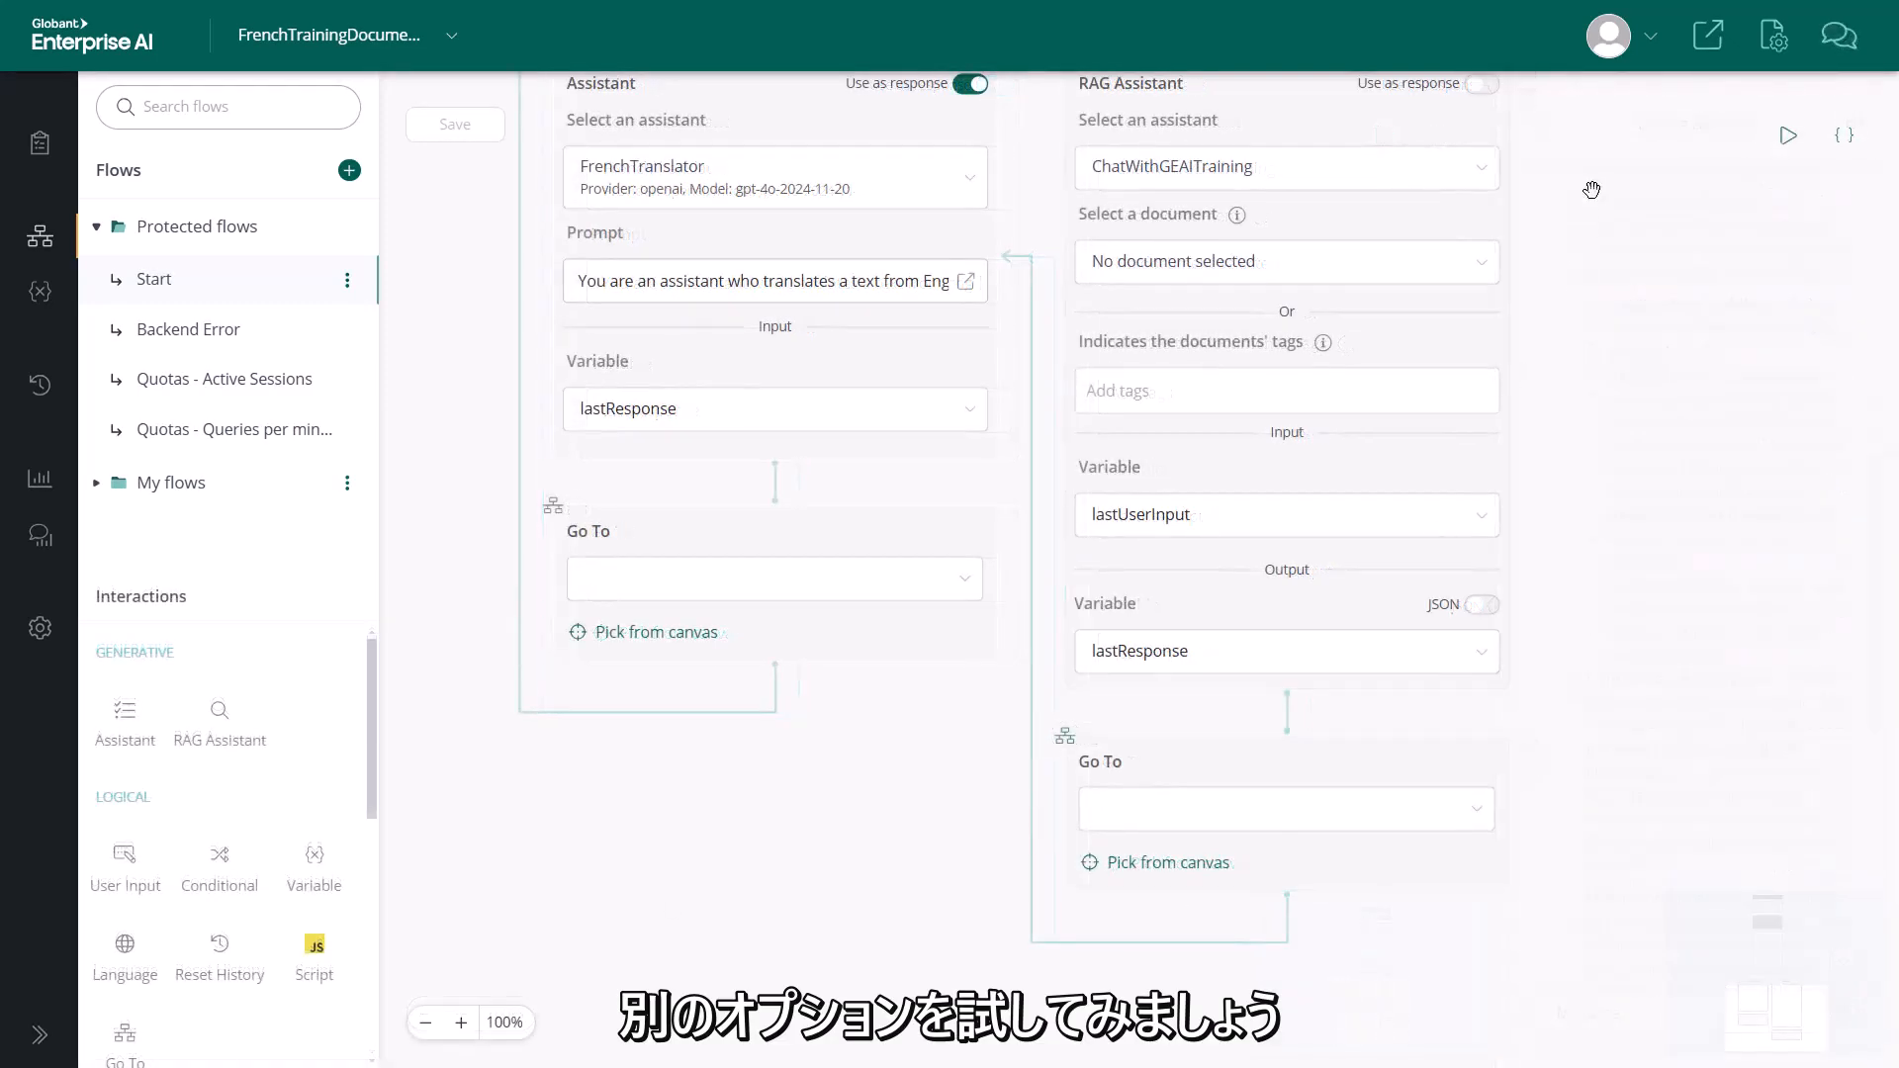
Open the flow's external demo page, start its chat and enter the question "Whatt is a transaction object"
{"action": "left_click", "coordinate": [1714, 49]}
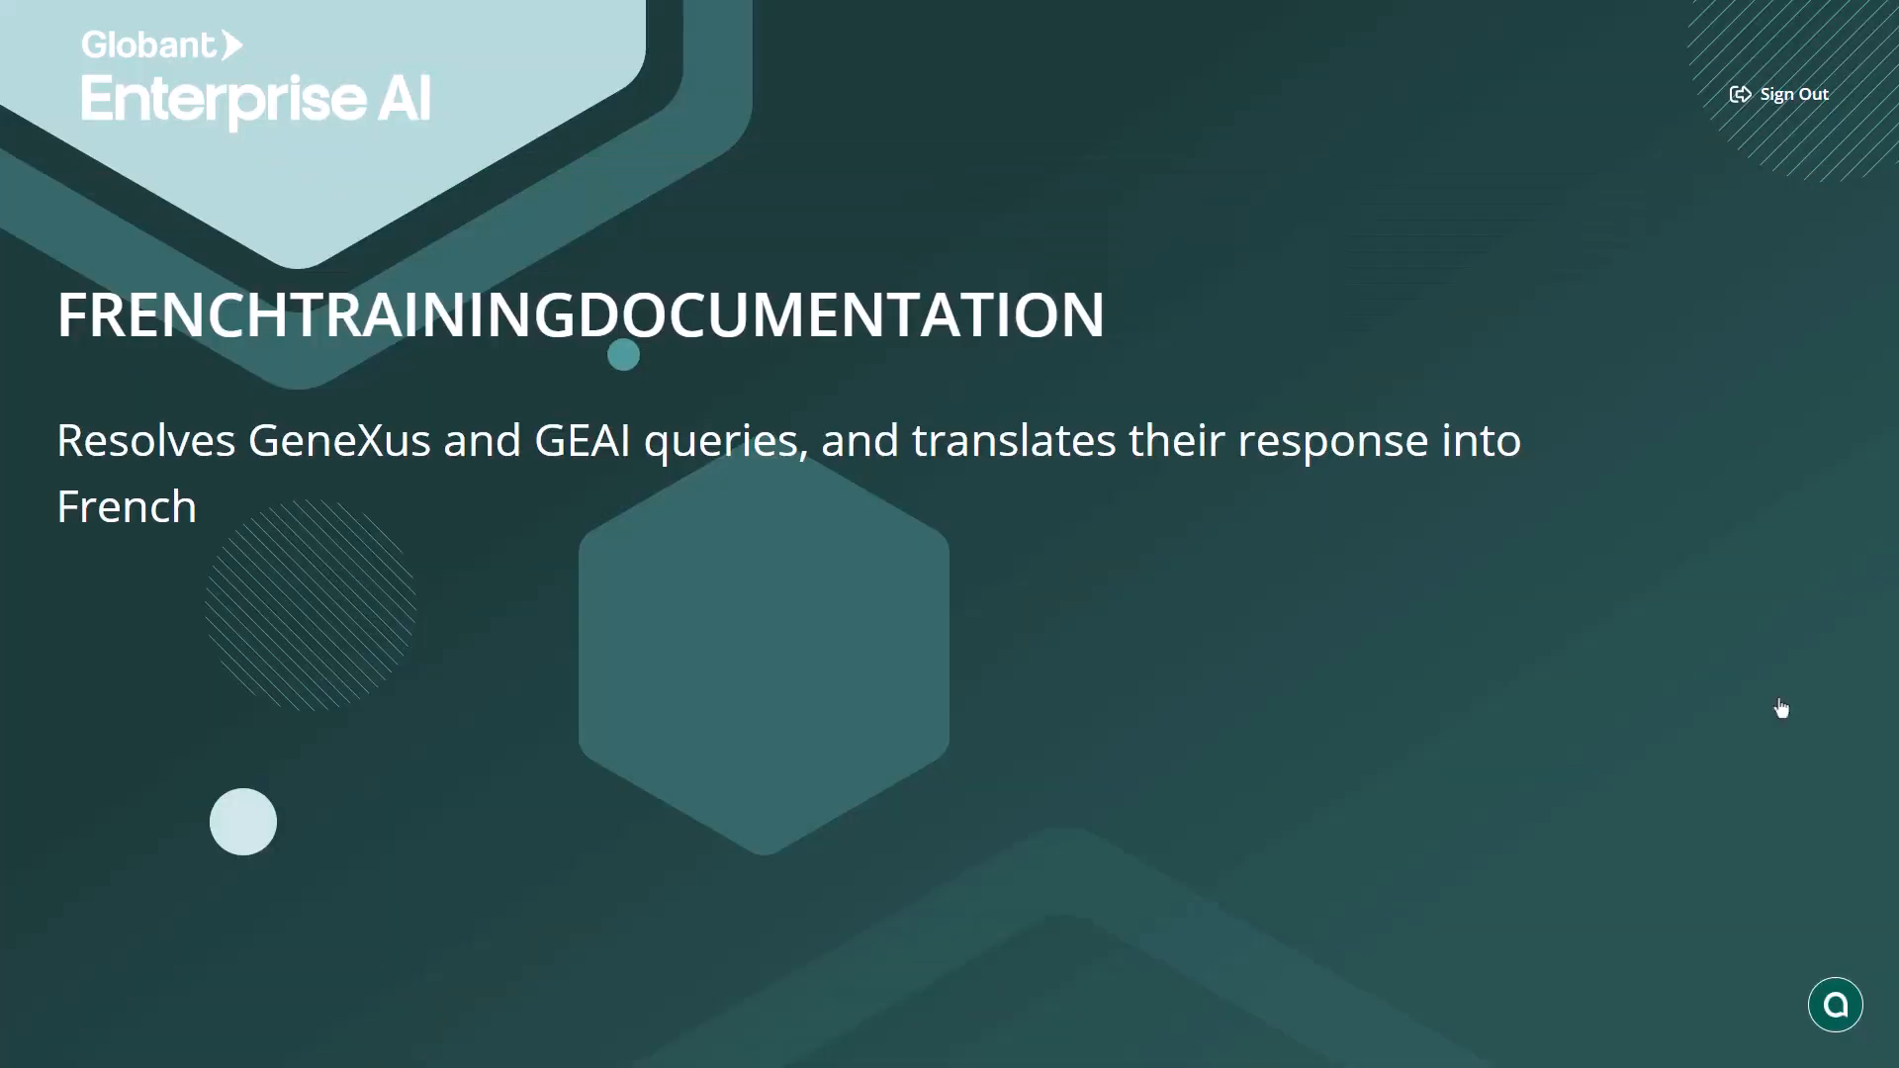
{"action": "left_click", "coordinate": [1833, 1009]}
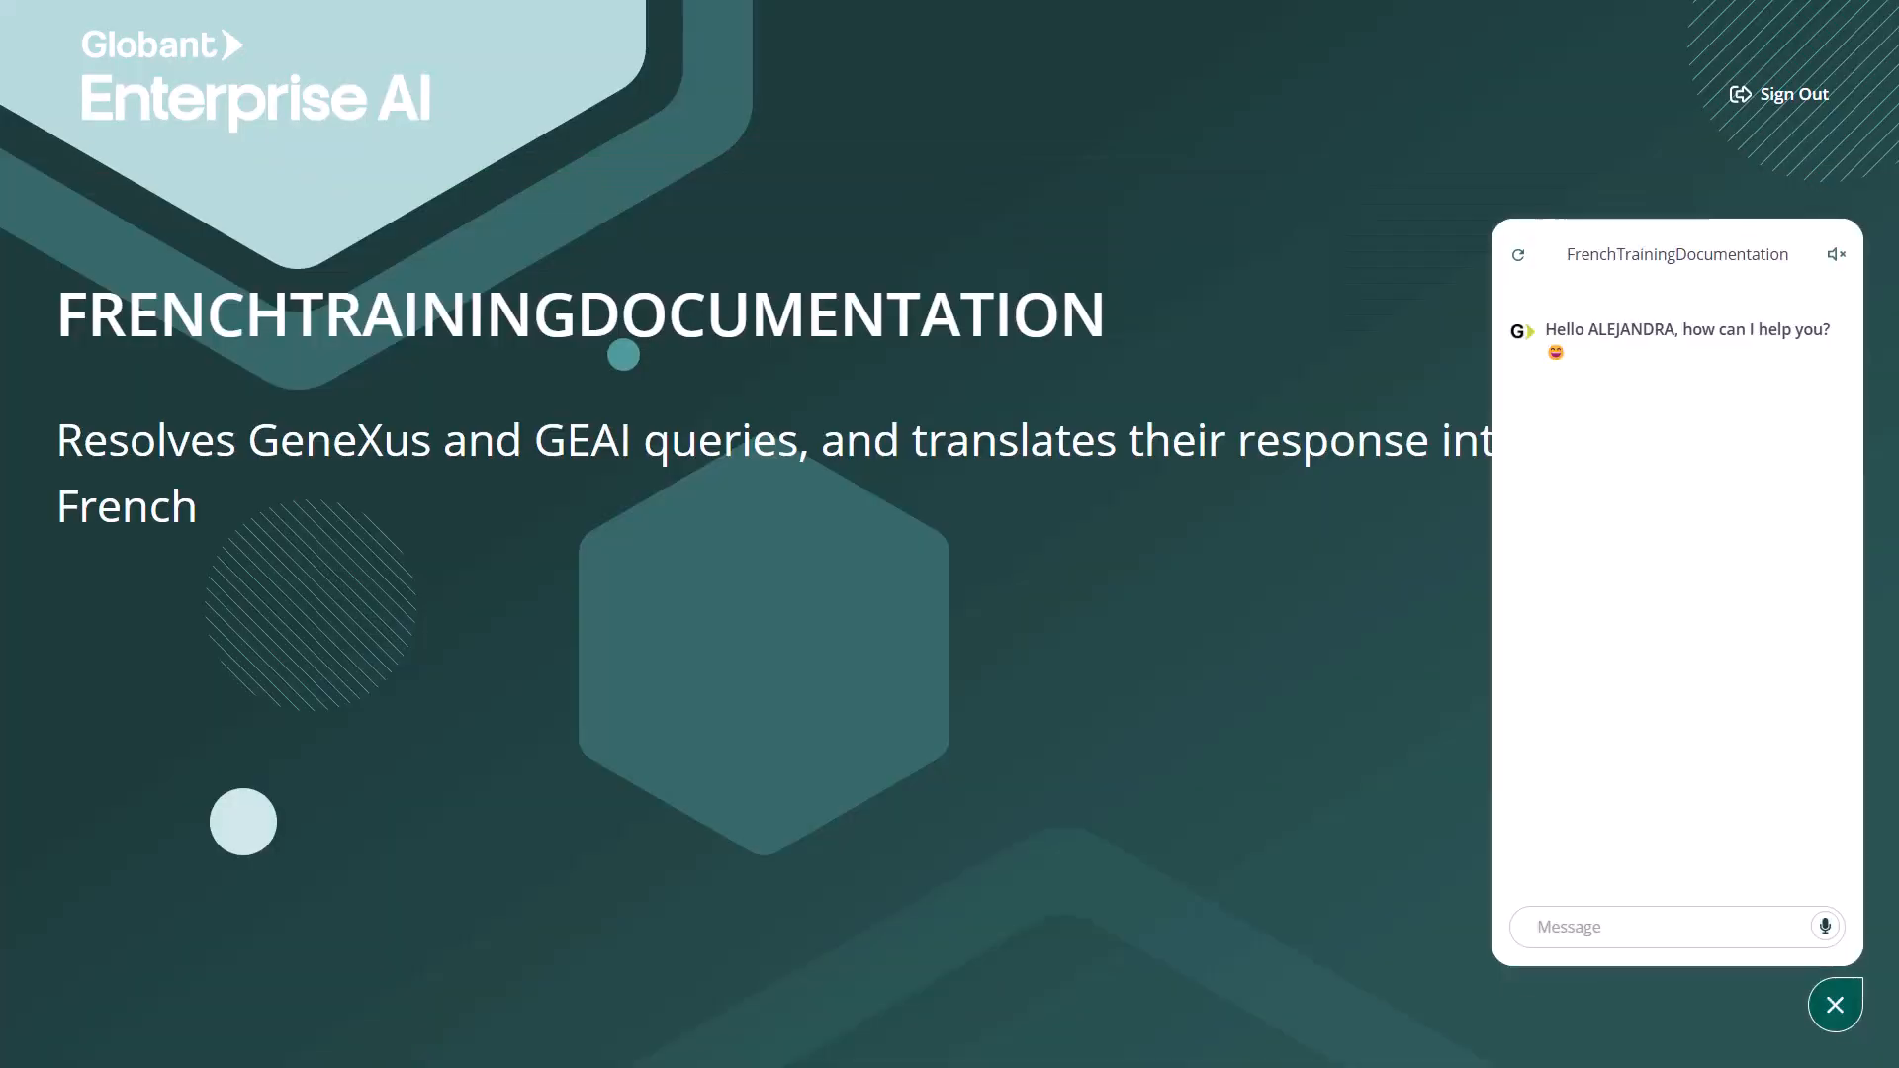
{"action": "type", "text": "Whatt is a transaction object"}
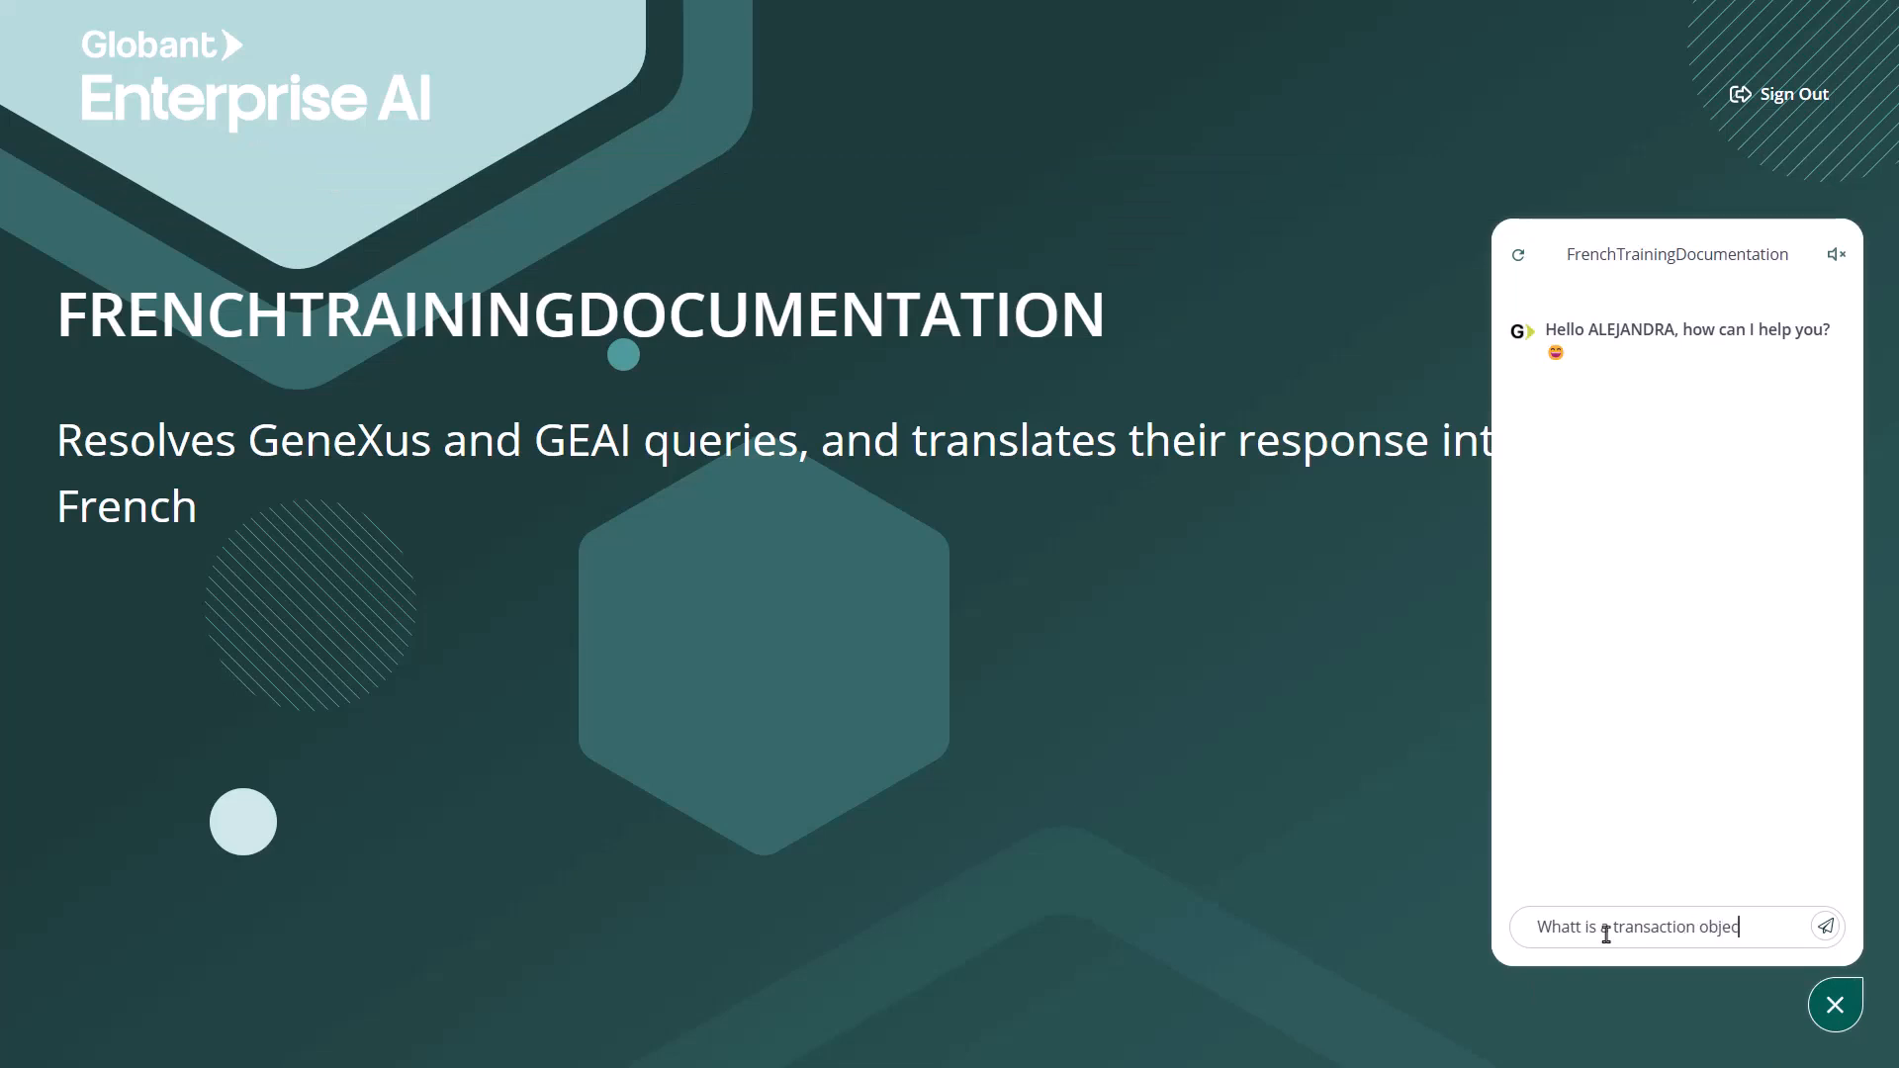